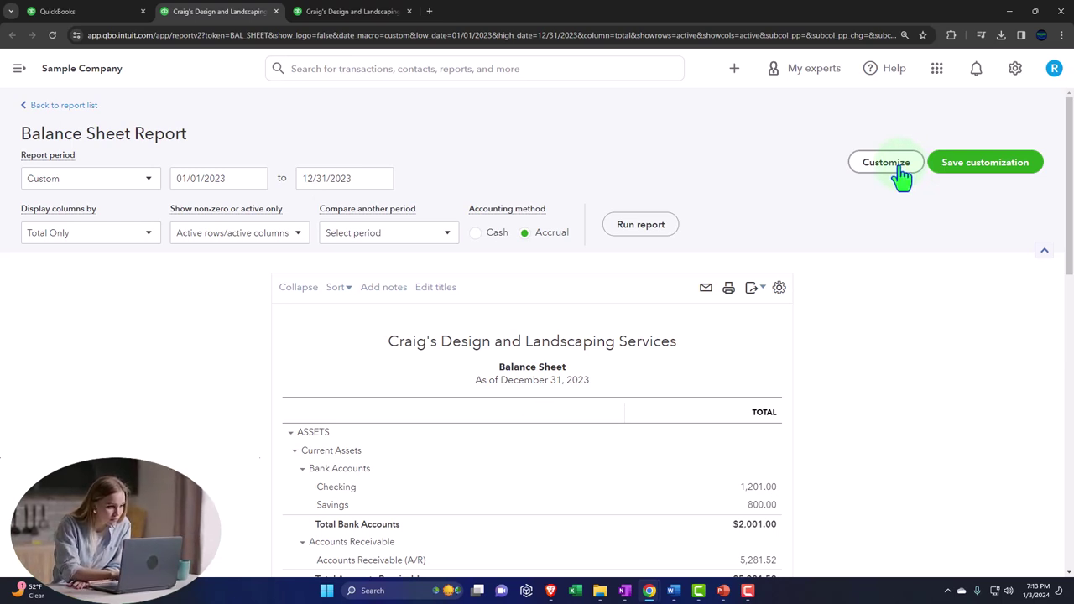
- Show the export options available for the Balance Sheet report
{"action": "left_click", "coordinate": [969, 182]}
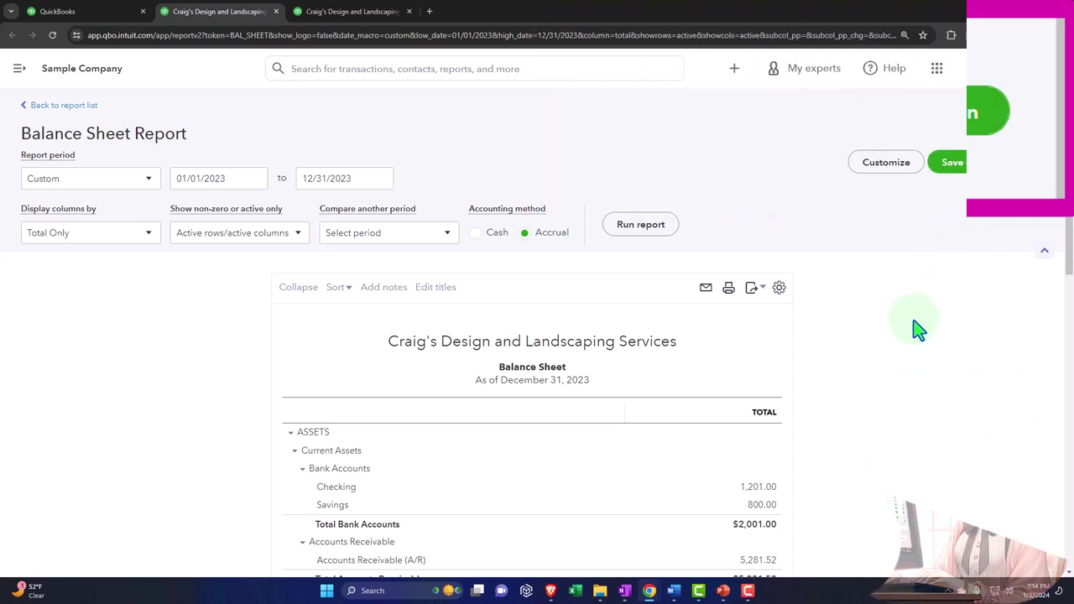
{"action": "scroll", "coordinate": [917, 330], "scroll_direction": "down", "scroll_amount": 1}
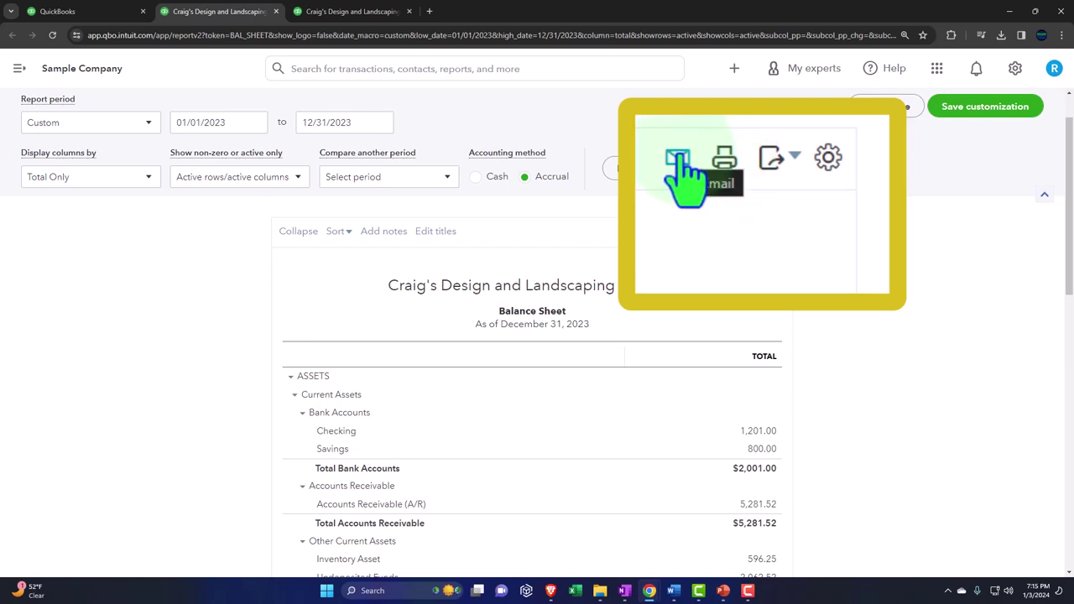
{"action": "left_click", "coordinate": [780, 156]}
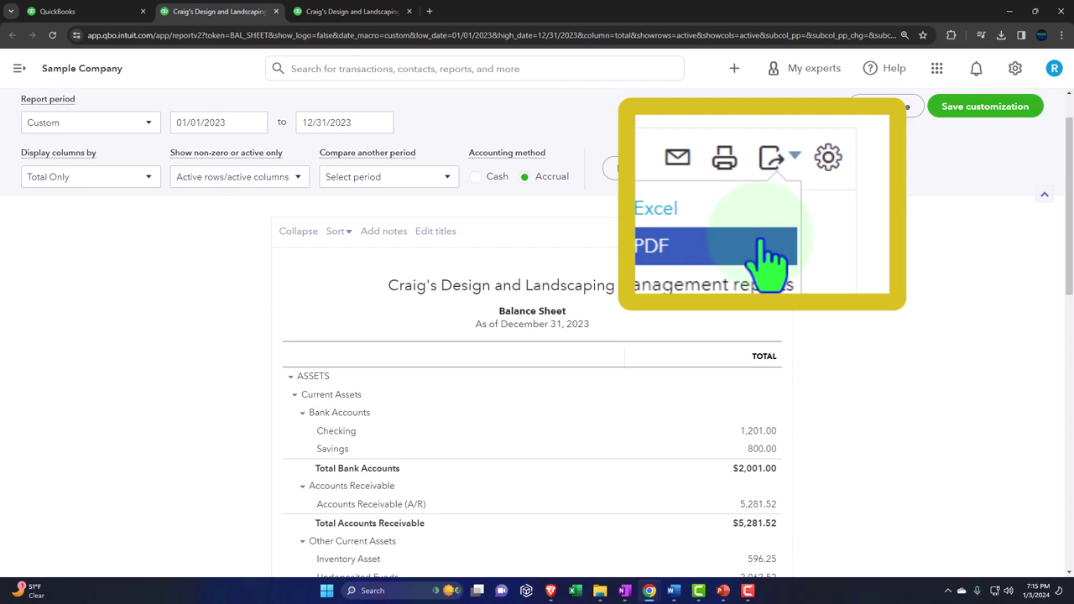
{"action": "left_click", "coordinate": [760, 245]}
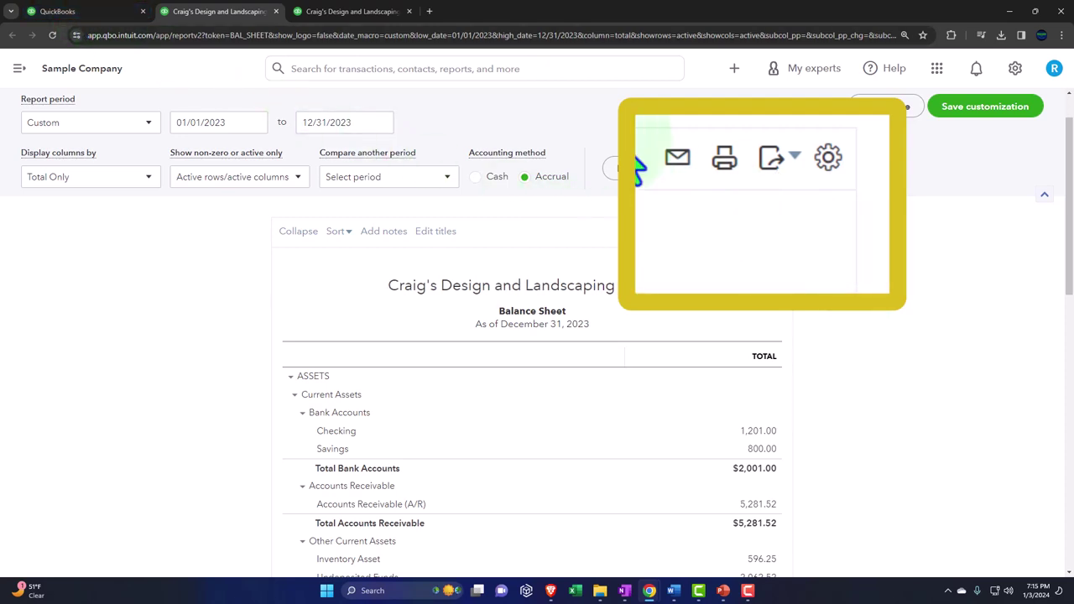
{"action": "left_click", "coordinate": [790, 164]}
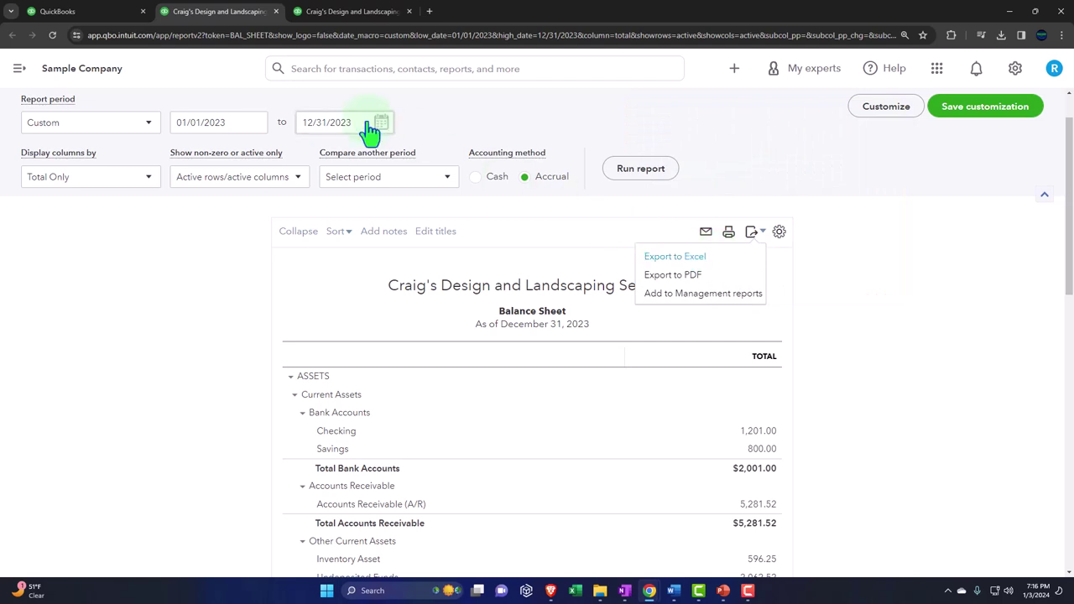
- Look through the custom reports and management reports lists on the Reports page
{"action": "left_click", "coordinate": [103, 14]}
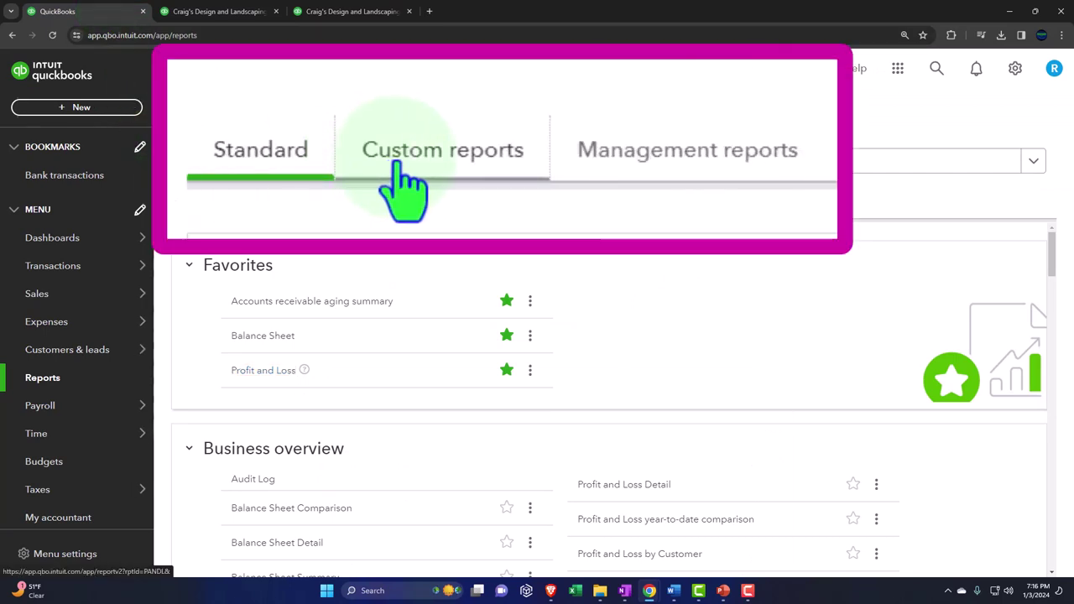
{"action": "left_click", "coordinate": [280, 205]}
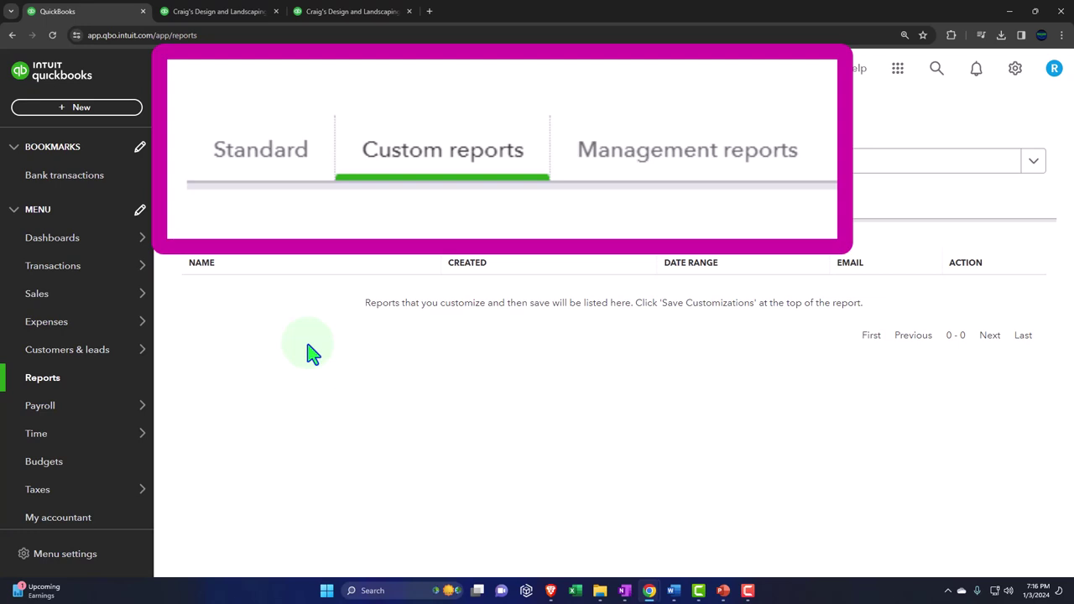
{"action": "left_click", "coordinate": [697, 168]}
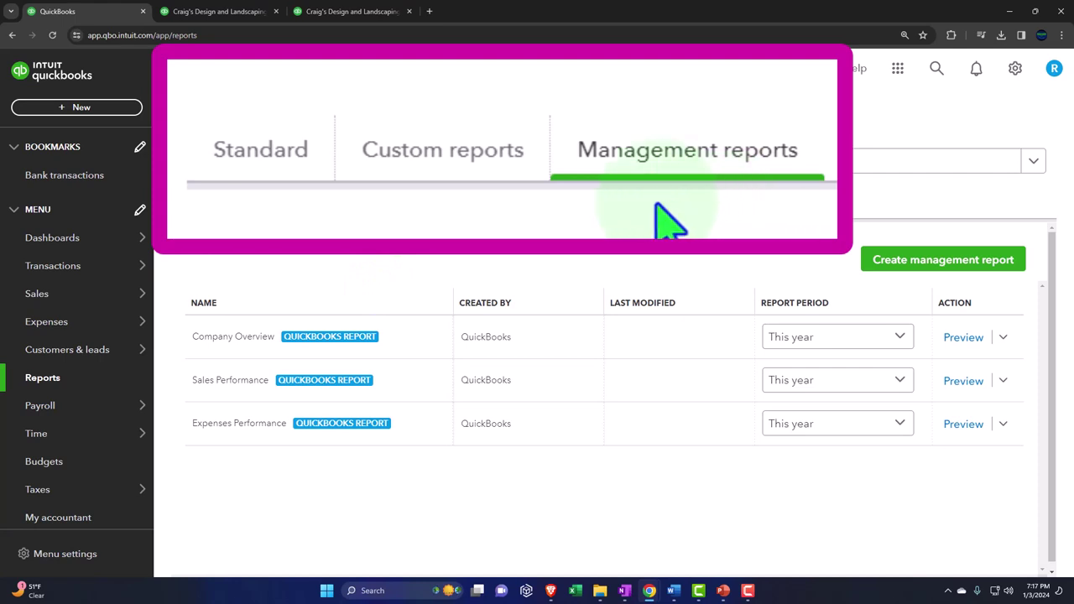
{"action": "left_click", "coordinate": [429, 159]}
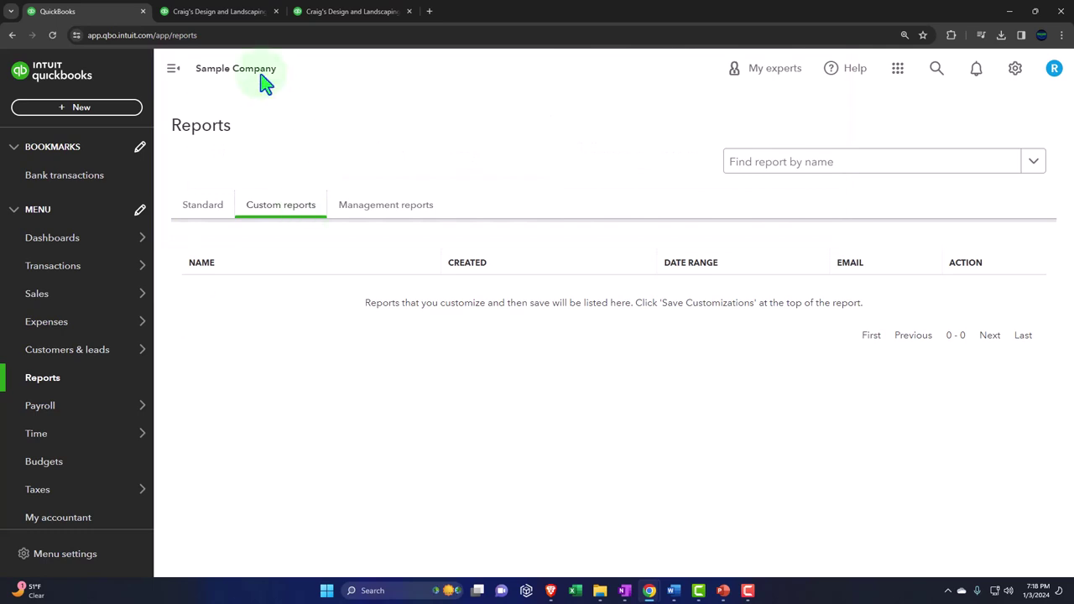
- Return to the open Balance Sheet report, dismiss its export options and review the account lines
{"action": "left_click", "coordinate": [220, 12]}
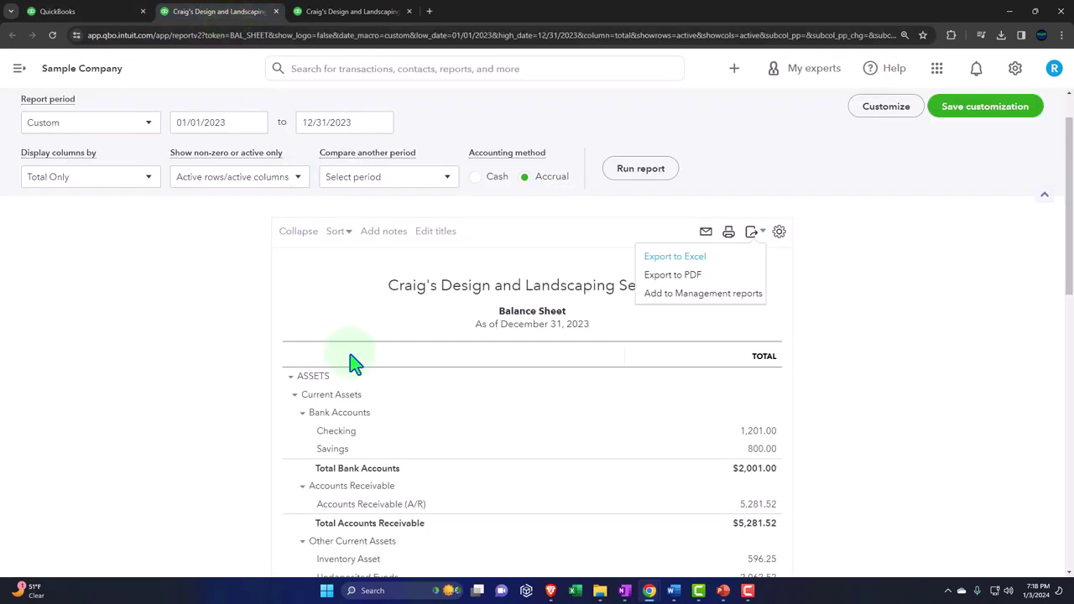
{"action": "left_click", "coordinate": [199, 369]}
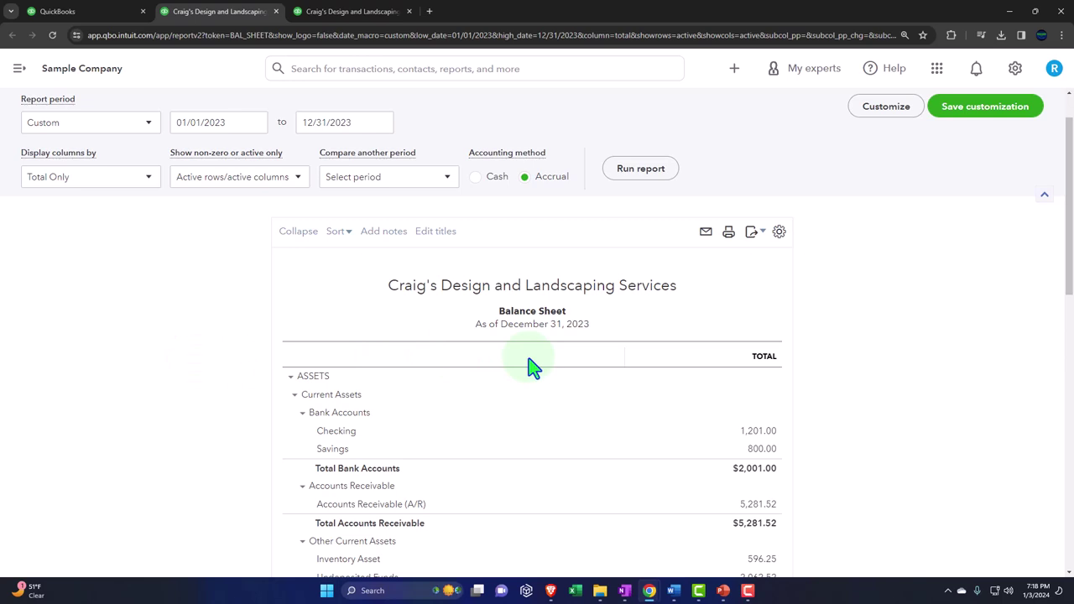
{"action": "scroll", "coordinate": [529, 364], "scroll_direction": "down", "scroll_amount": 2}
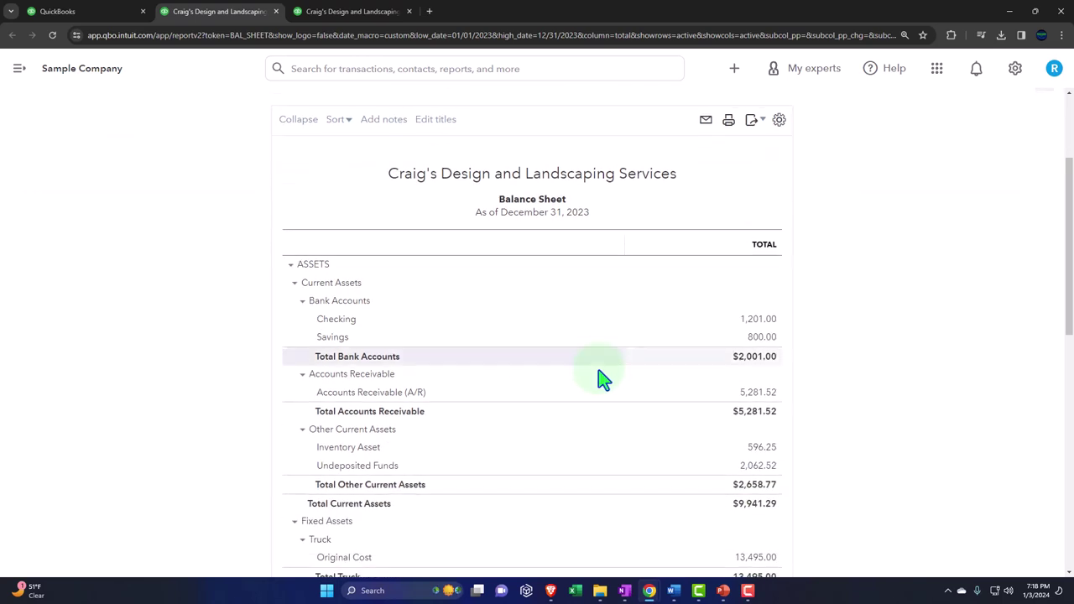
{"action": "left_click", "coordinate": [761, 344]}
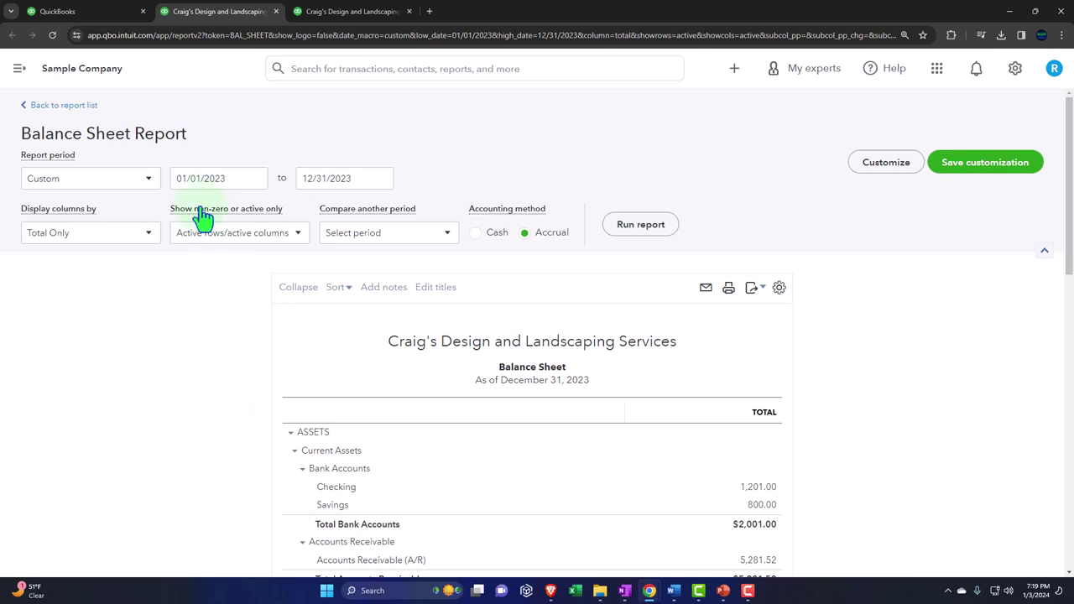
- Go back to the Reports page, show the standard reports and collapse the navigation menu
{"action": "left_click", "coordinate": [96, 17]}
{"action": "right_click", "coordinate": [96, 15]}
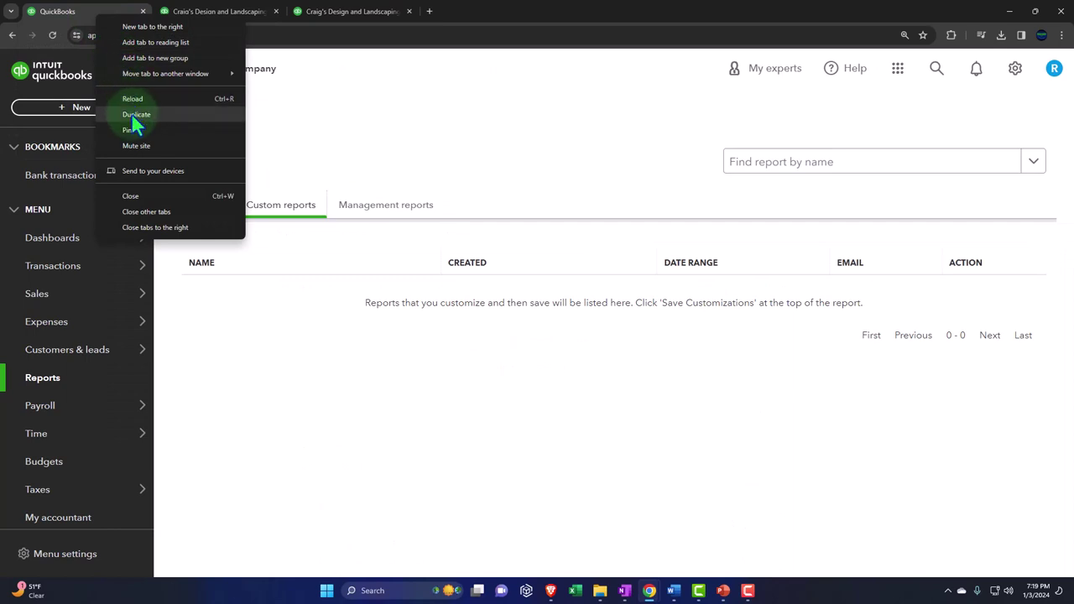
{"action": "left_click", "coordinate": [73, 16]}
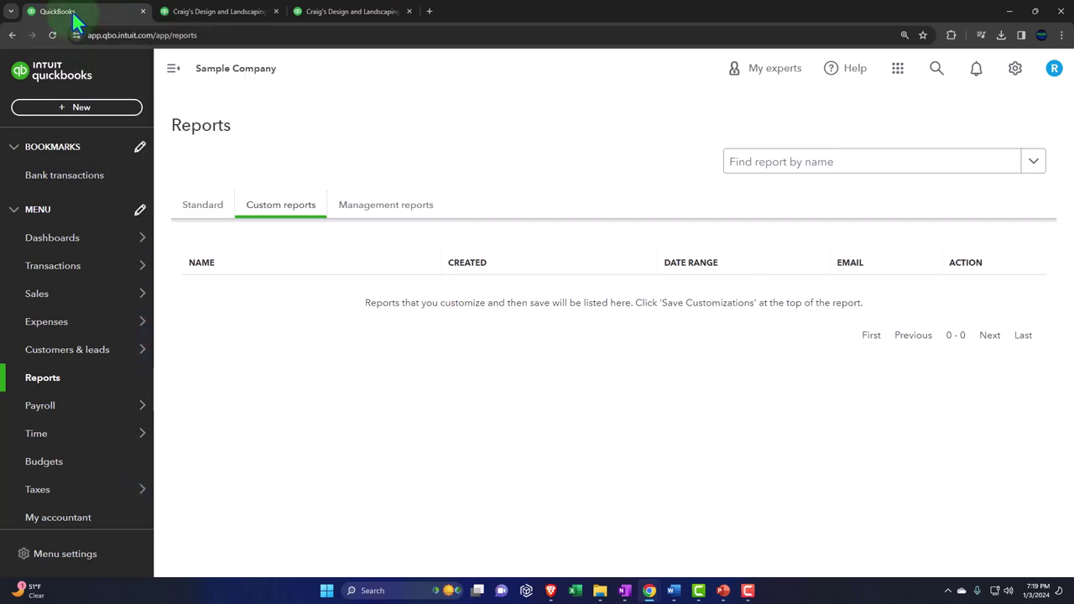
{"action": "left_click", "coordinate": [53, 384]}
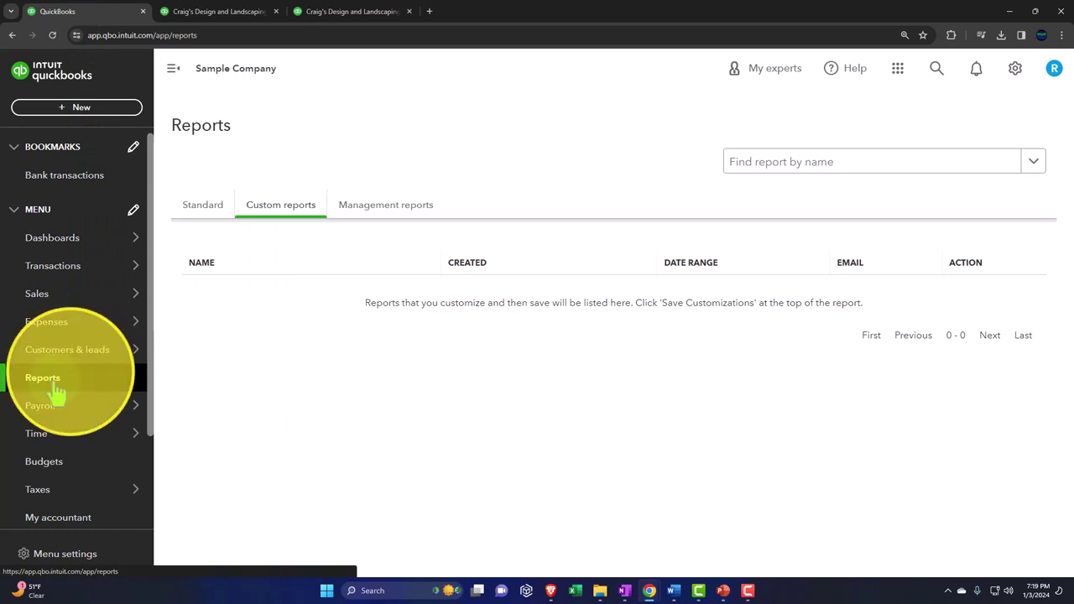
{"action": "left_click", "coordinate": [198, 215]}
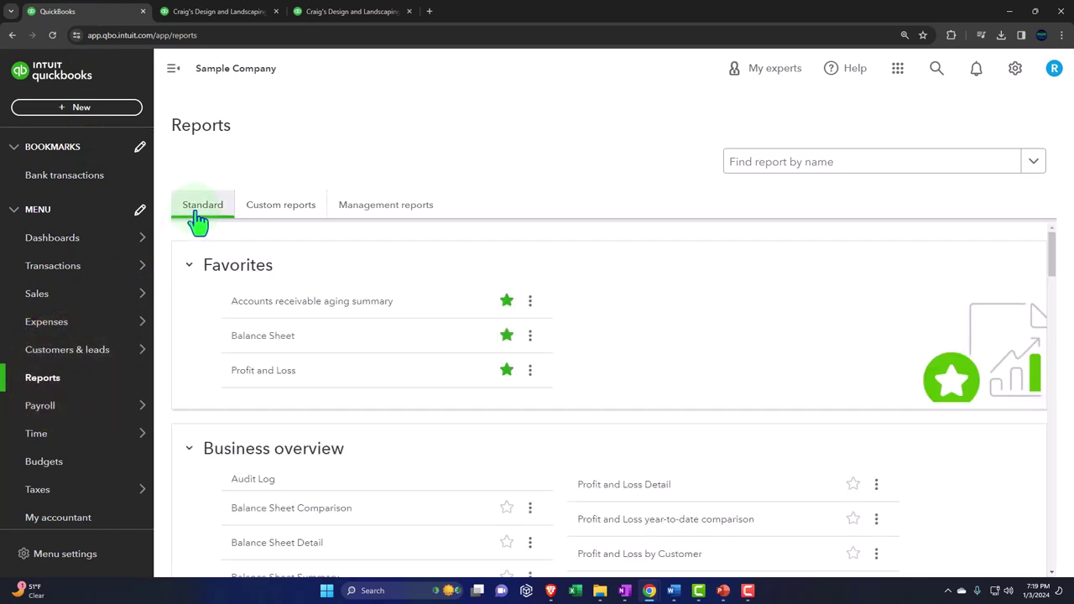
{"action": "left_click", "coordinate": [173, 68]}
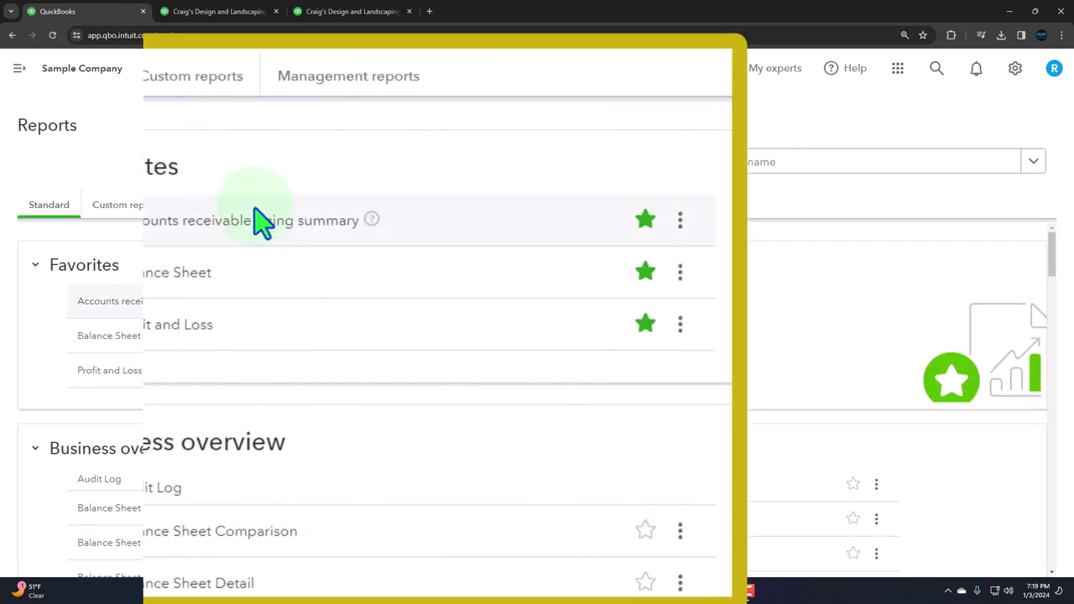
- Open the Balance Sheet Summary report from the Business overview group in a new browser tab and switch to it
{"action": "scroll", "coordinate": [262, 222], "scroll_direction": "down", "scroll_amount": 5}
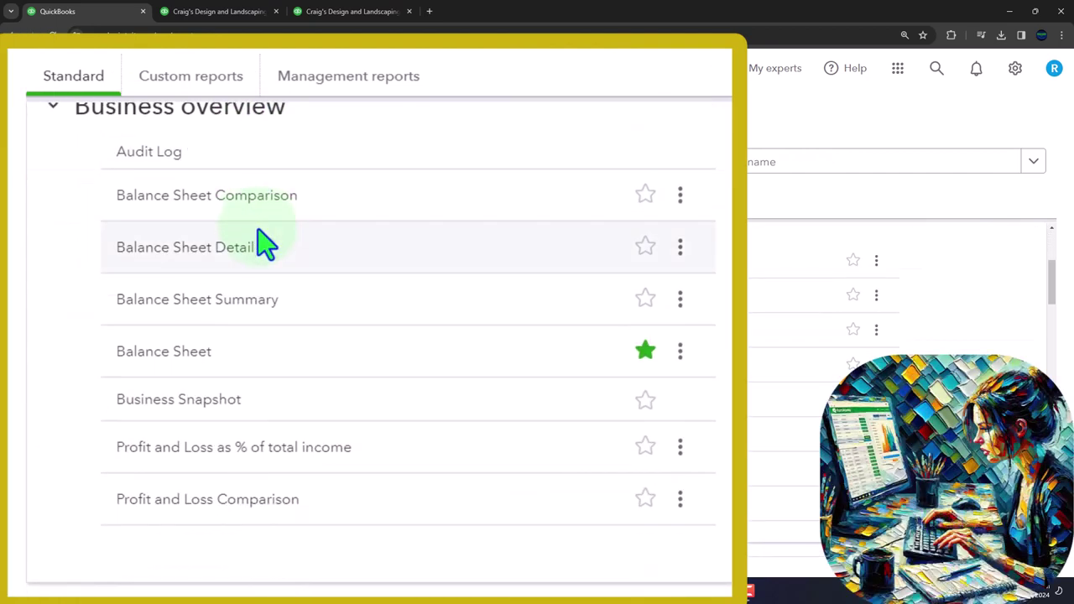
{"action": "right_click", "coordinate": [191, 319]}
{"action": "left_click", "coordinate": [209, 322]}
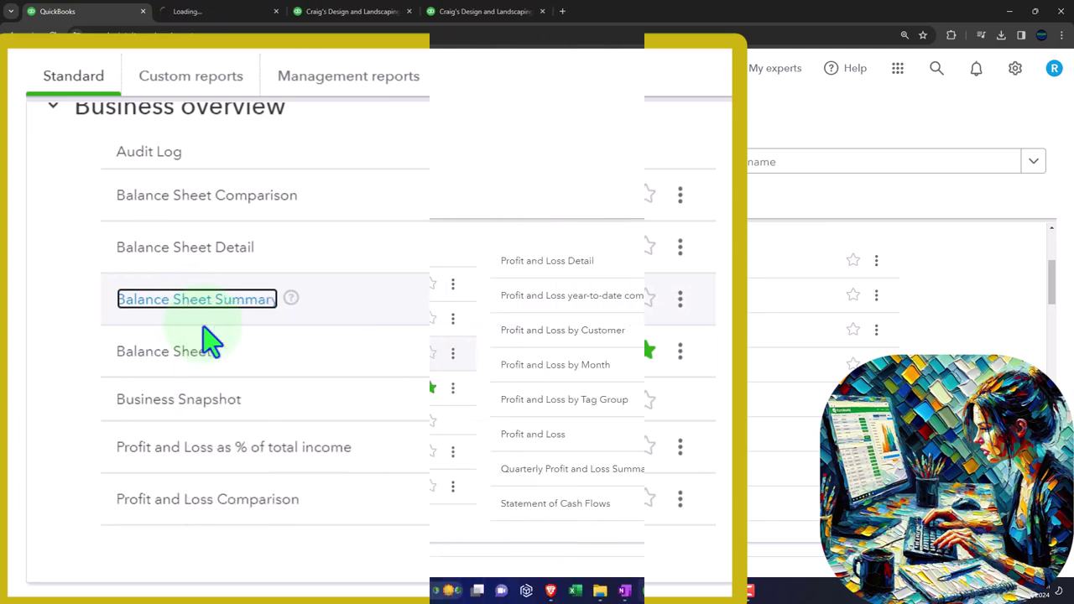
{"action": "left_click", "coordinate": [211, 13]}
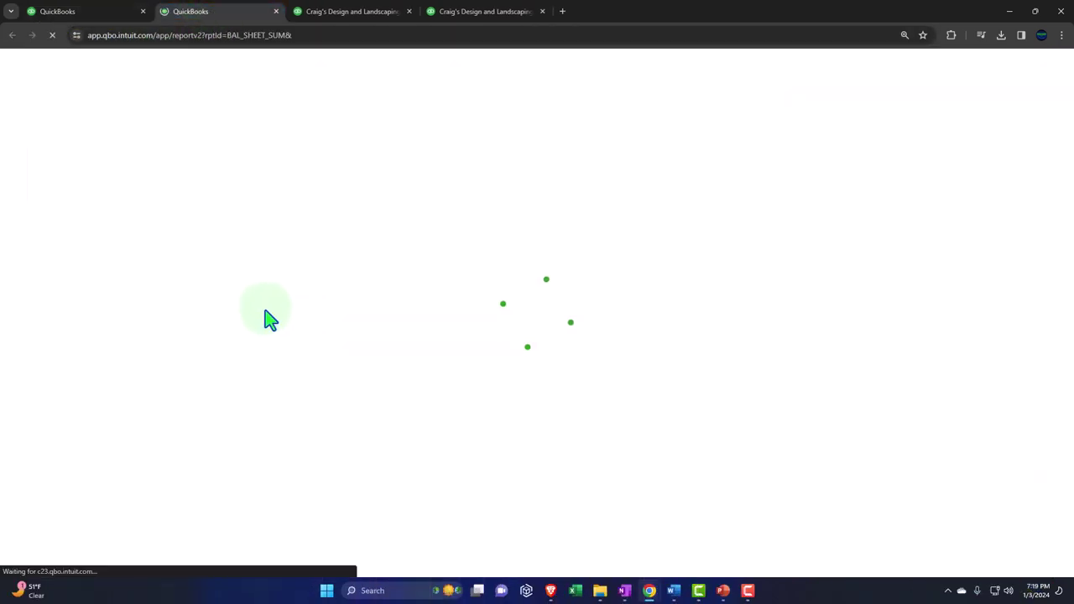
{"action": "scroll", "coordinate": [257, 319], "scroll_direction": "down", "scroll_amount": 2}
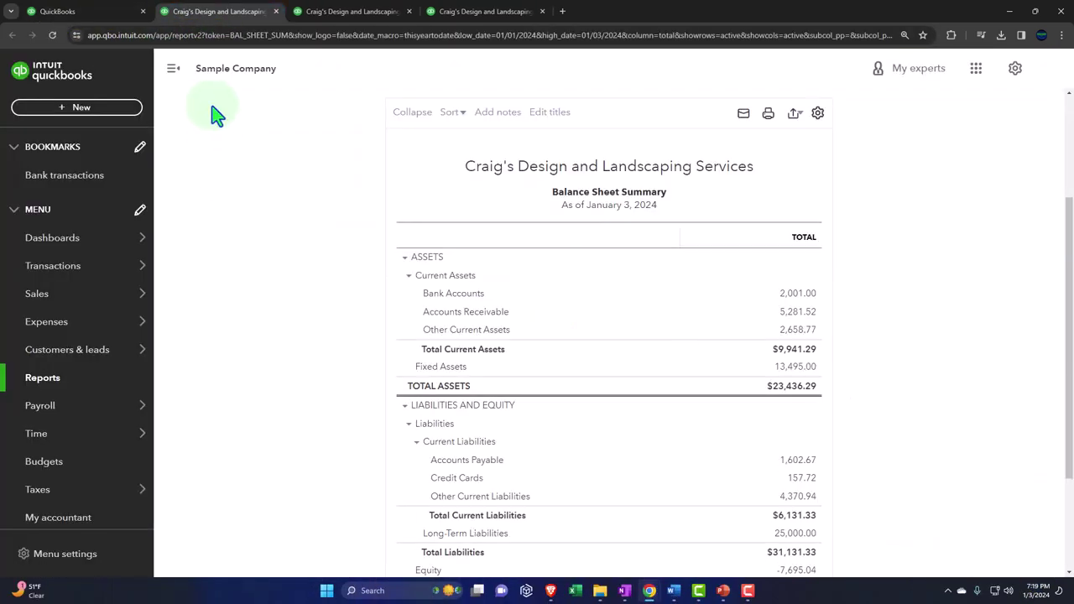
- Collapse the navigation menu and run the Balance Sheet Summary for 01/01/2023 to 12/31/2023
{"action": "left_click", "coordinate": [173, 68]}
{"action": "scroll", "coordinate": [209, 243], "scroll_direction": "up", "scroll_amount": 2}
{"action": "left_click", "coordinate": [216, 179]}
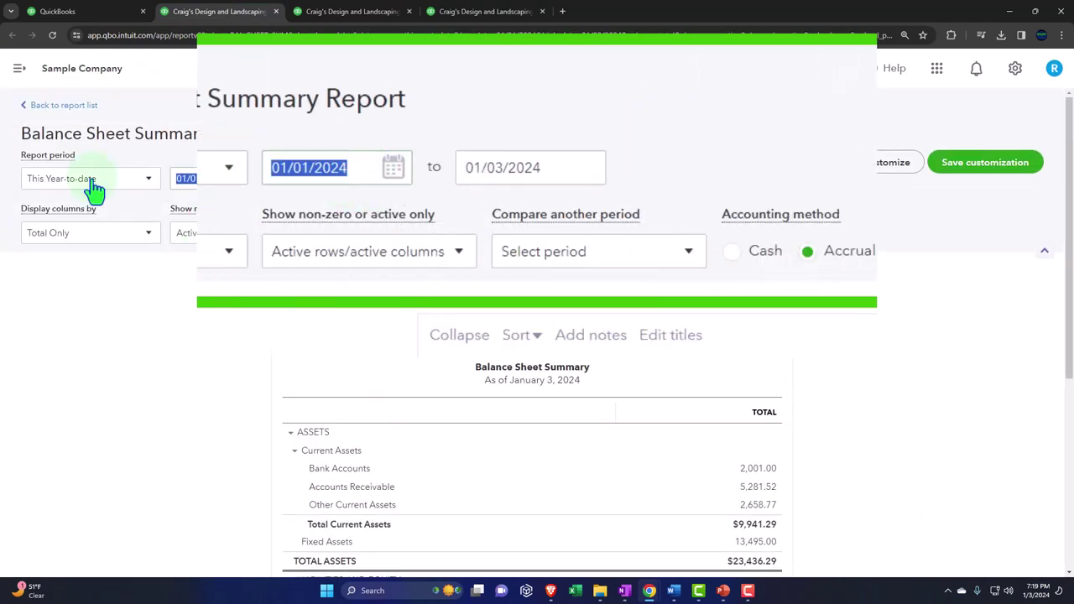
{"action": "type", "text": "01/01/2023"}
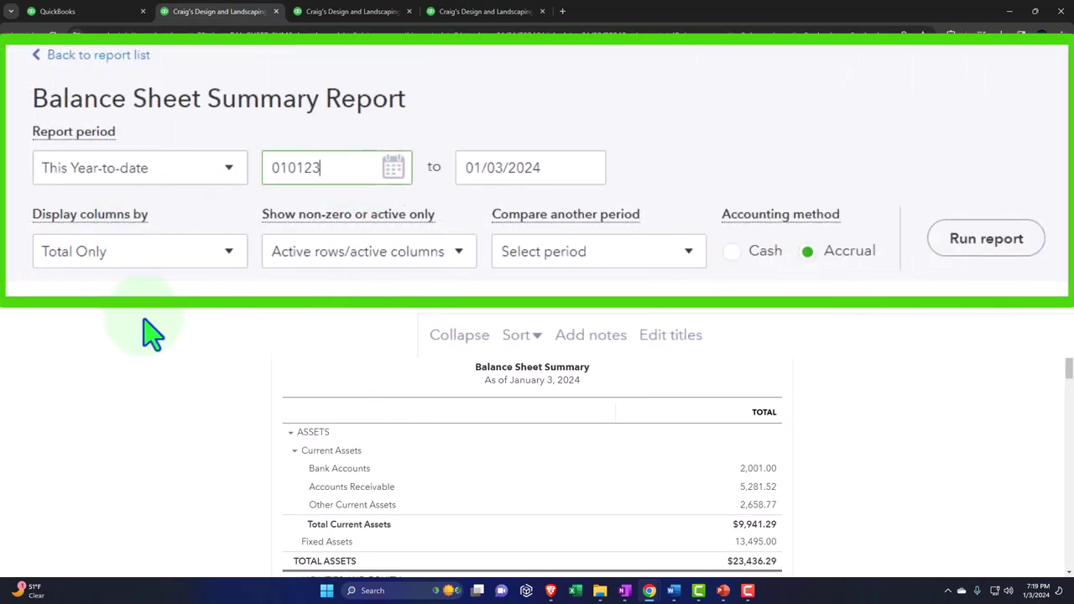
{"action": "key", "text": "Tab"}
{"action": "type", "text": "12312023"}
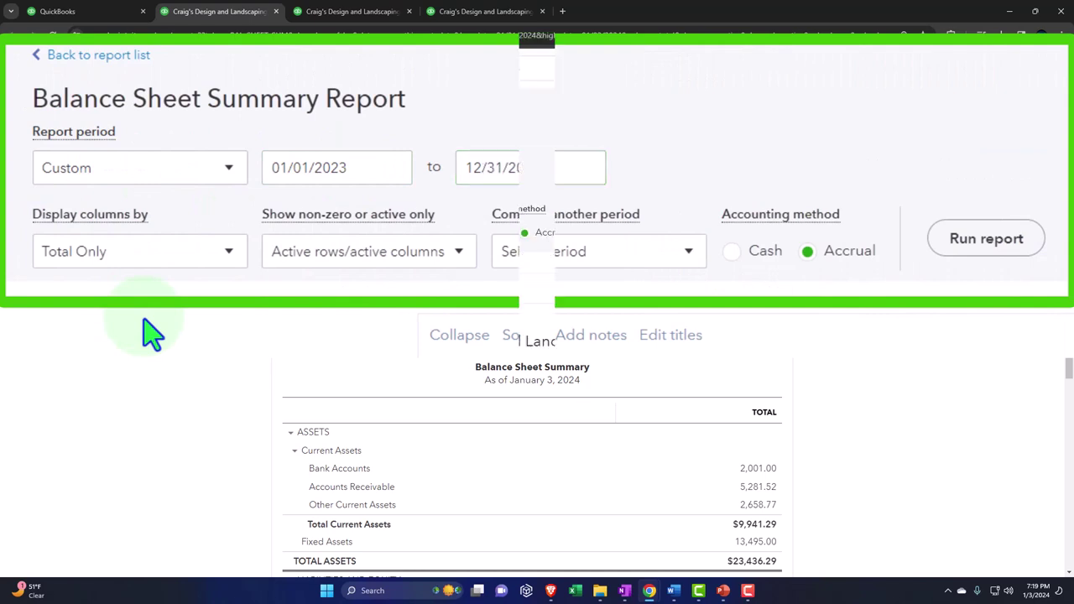
{"action": "left_click", "coordinate": [638, 225]}
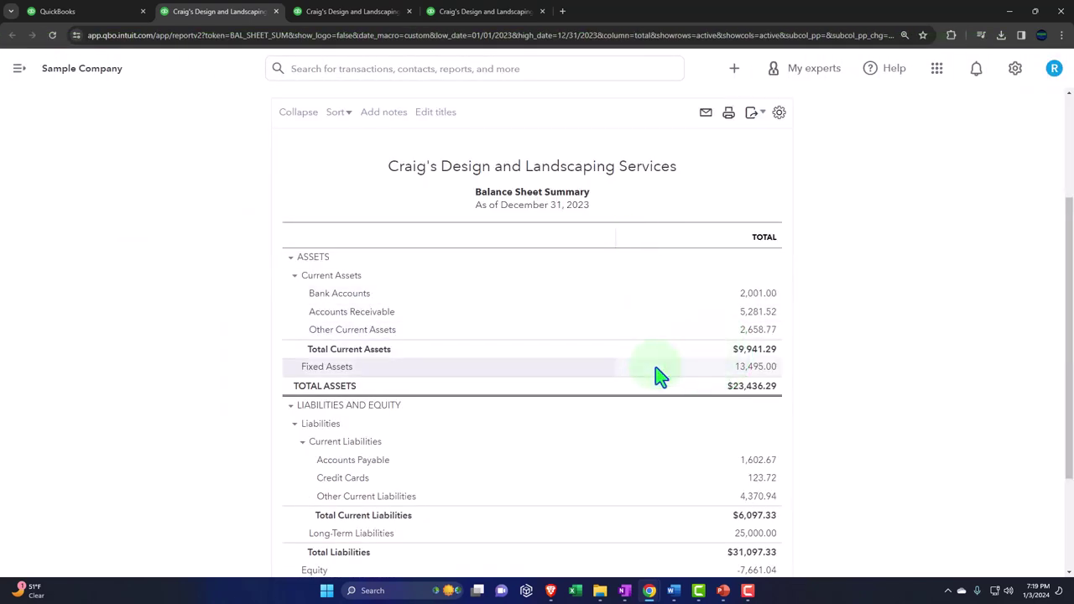
- Customize the report's number format to show negative numbers as (100) in red and amounts without cents
{"action": "scroll", "coordinate": [656, 367], "scroll_direction": "up", "scroll_amount": 2}
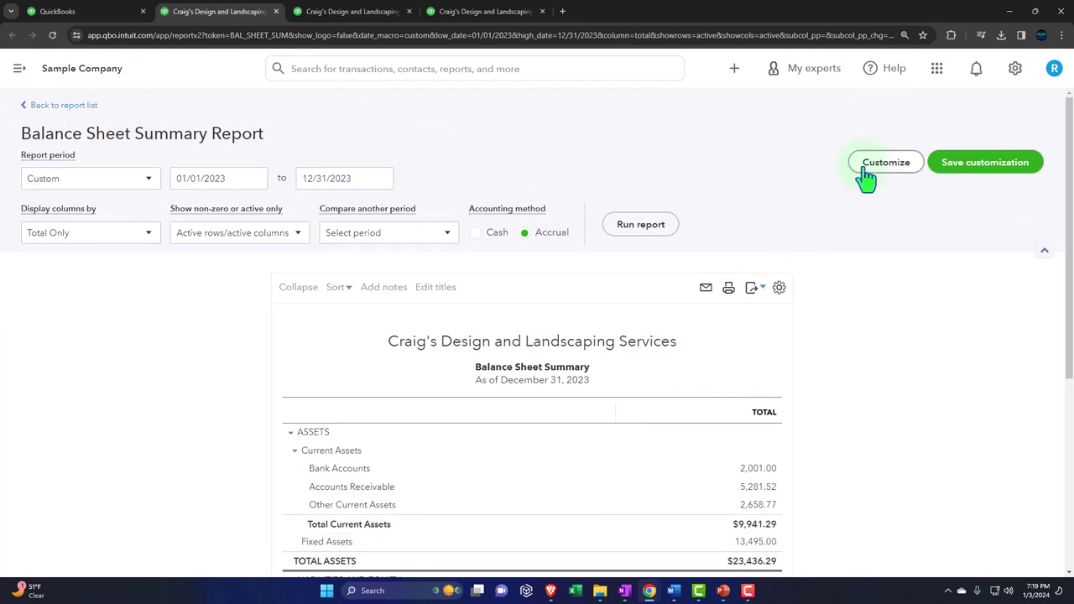
{"action": "left_click", "coordinate": [867, 175]}
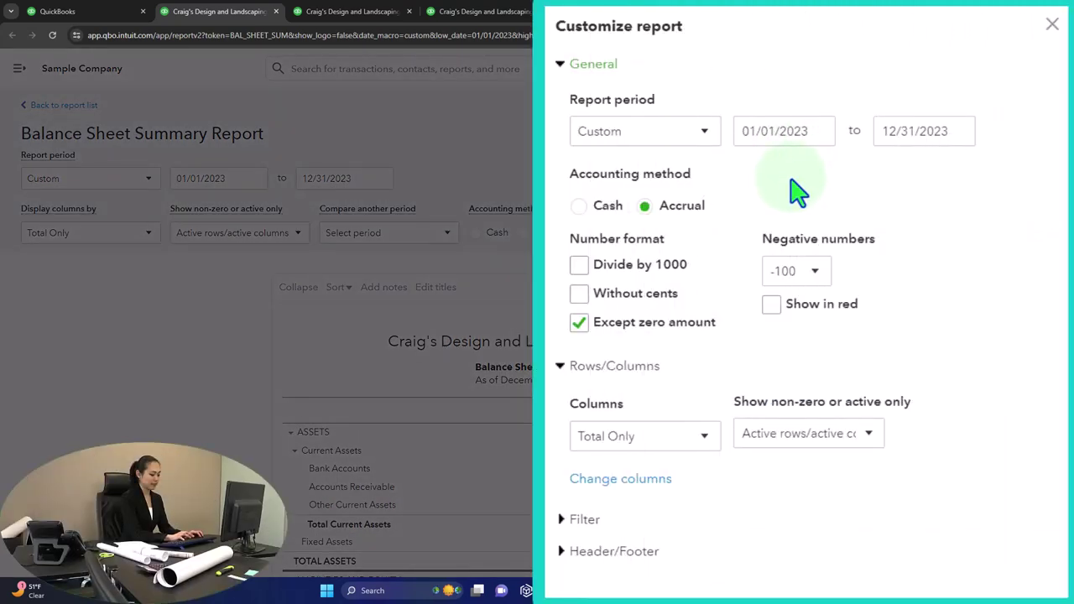
{"action": "left_click", "coordinate": [816, 280]}
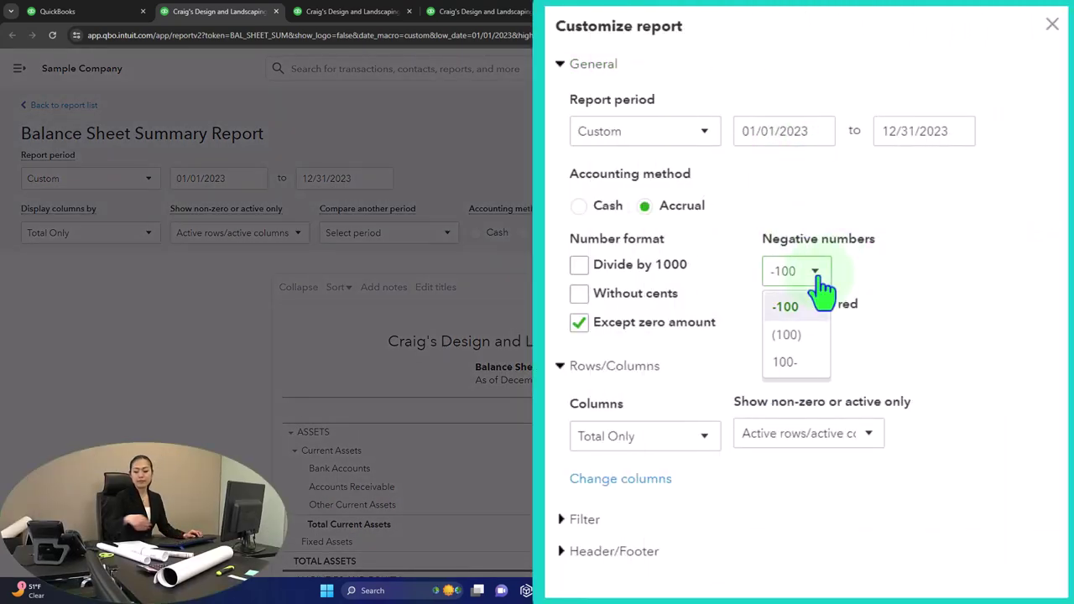
{"action": "left_click", "coordinate": [804, 336]}
{"action": "left_click", "coordinate": [771, 305]}
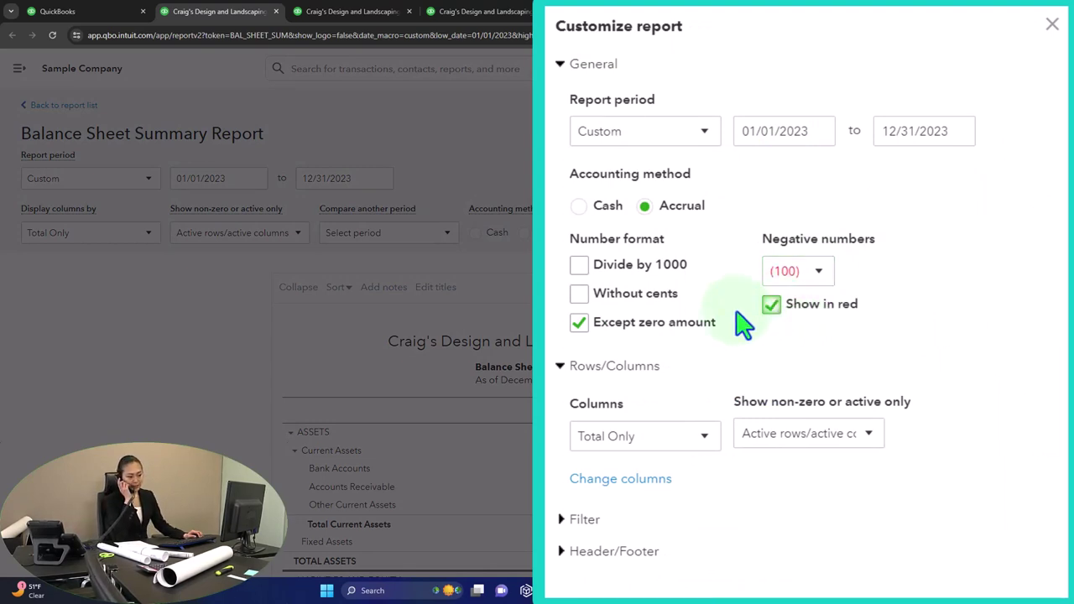
{"action": "left_click", "coordinate": [579, 294]}
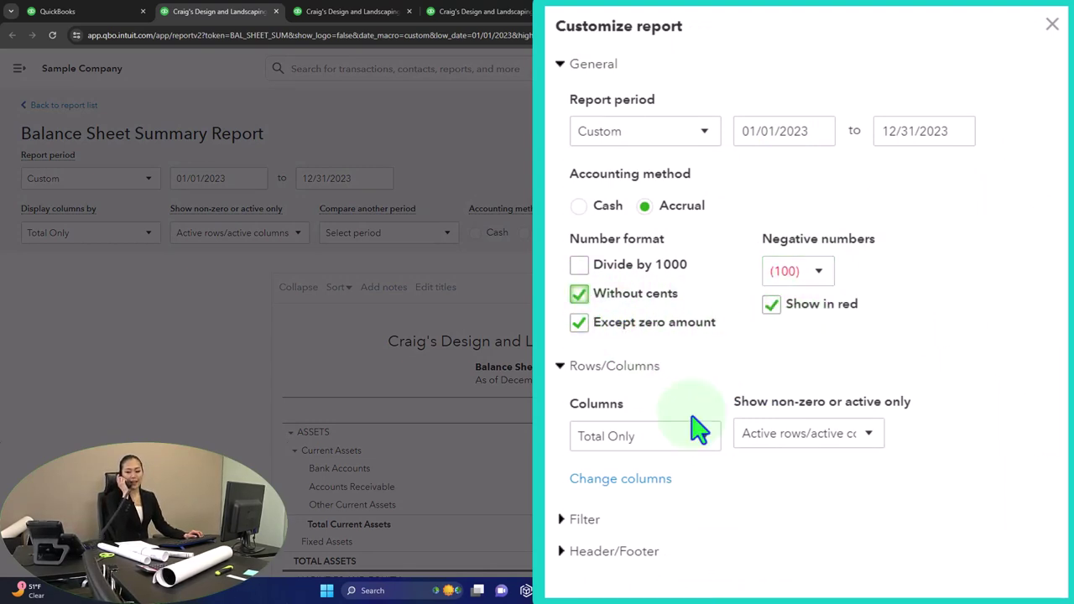
- Remove the date prepared, time prepared and report basis from the report footer, and run the customized report
{"action": "left_click", "coordinate": [563, 551]}
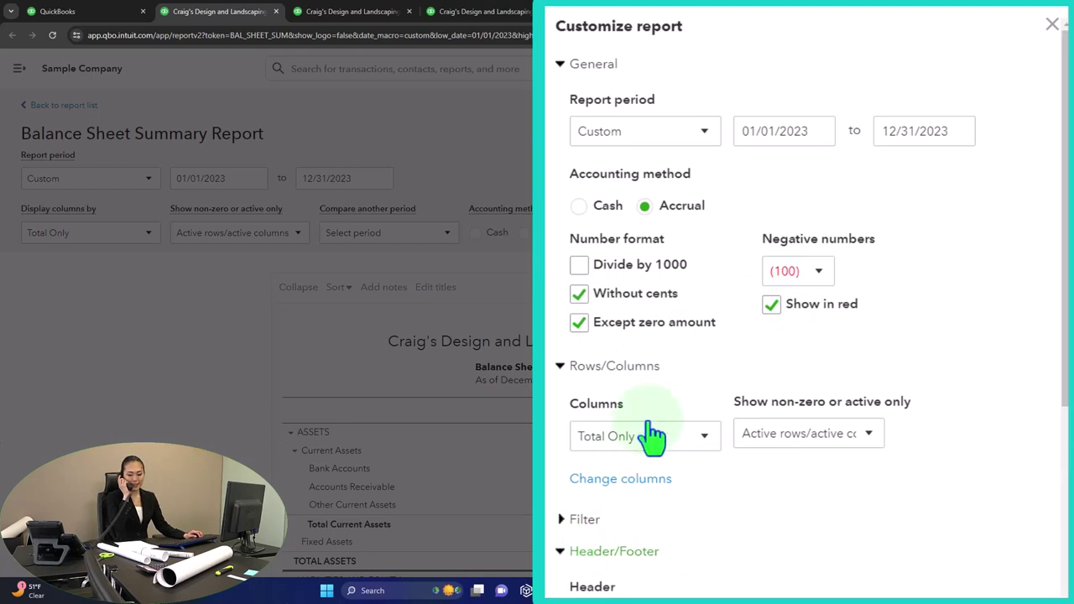
{"action": "scroll", "coordinate": [638, 428], "scroll_direction": "down", "scroll_amount": 5}
{"action": "left_click", "coordinate": [579, 431]}
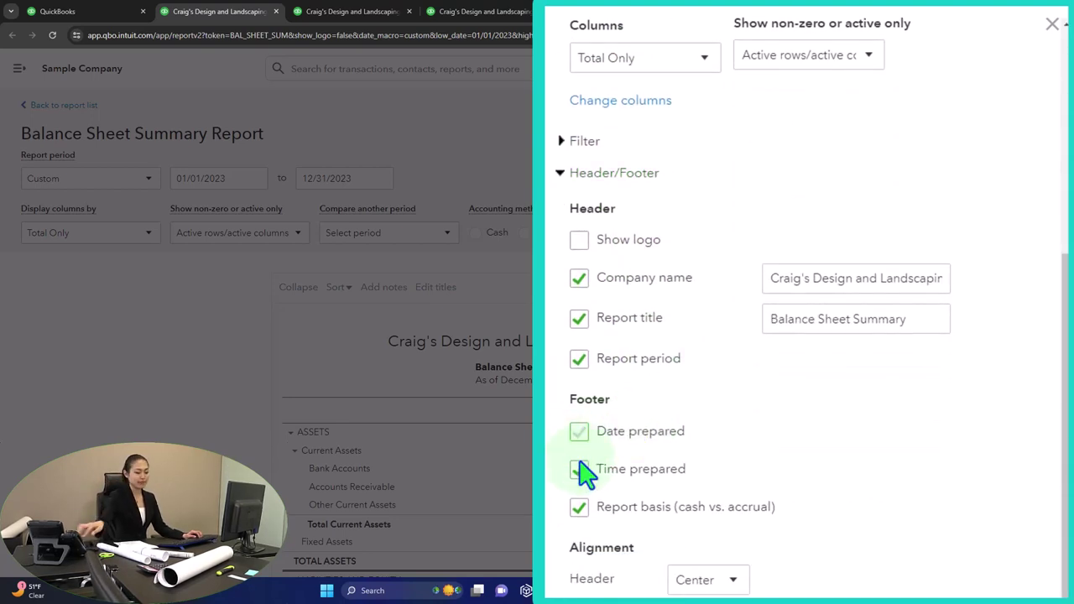
{"action": "left_click", "coordinate": [579, 469]}
{"action": "left_click", "coordinate": [579, 507]}
{"action": "key", "text": "Escape"}
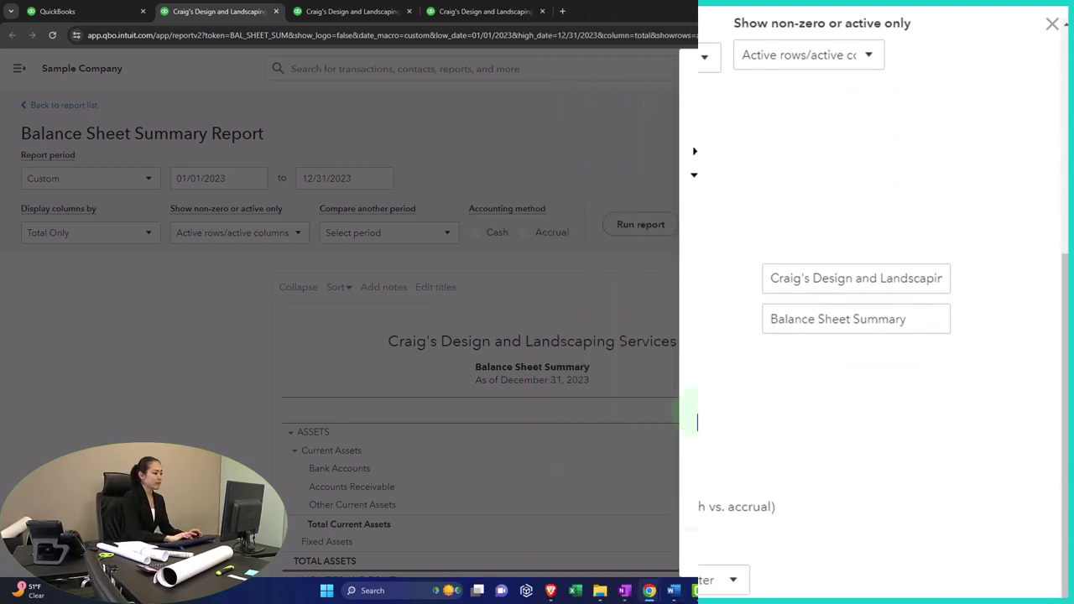
{"action": "left_click", "coordinate": [1022, 556]}
{"action": "scroll", "coordinate": [786, 352], "scroll_direction": "down", "scroll_amount": 2}
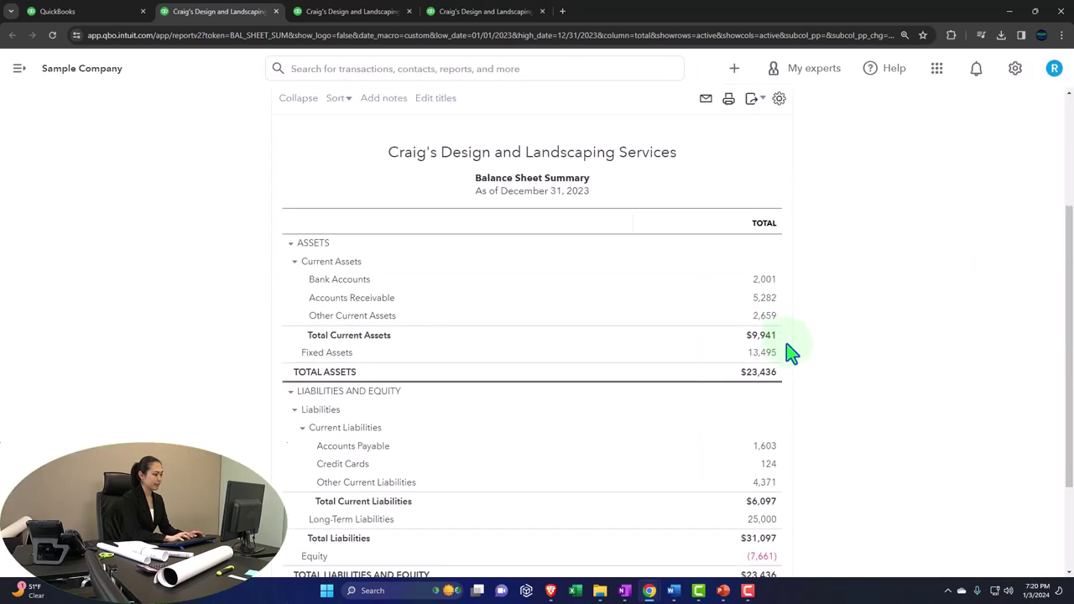
- Start saving the customized Balance Sheet Summary, naming the custom report "1 Balance Sheet Summary"
{"action": "scroll", "coordinate": [786, 348], "scroll_direction": "down", "scroll_amount": 2}
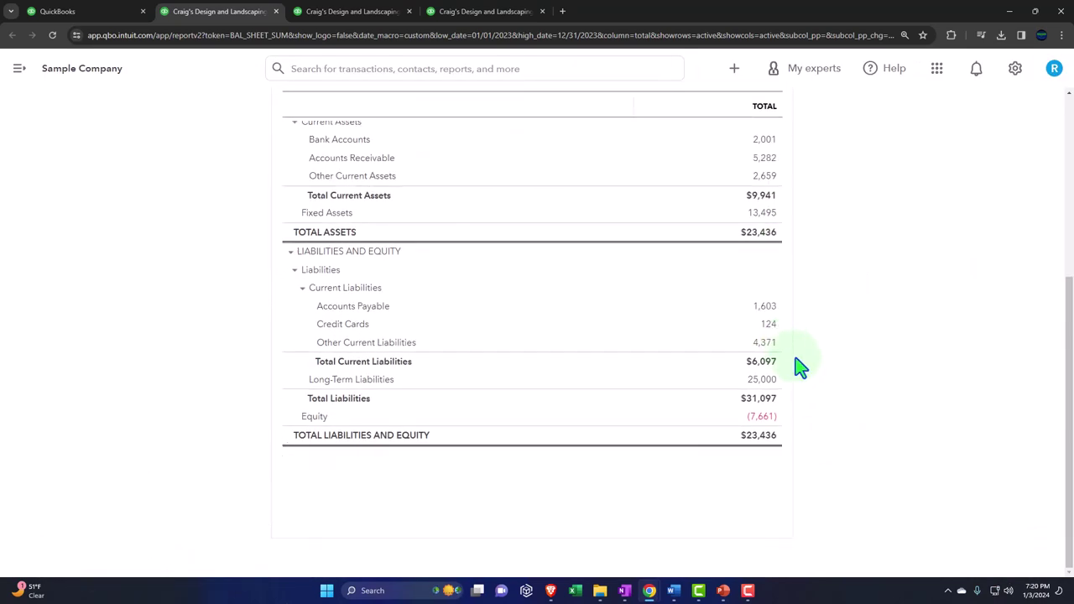
{"action": "scroll", "coordinate": [796, 364], "scroll_direction": "up", "scroll_amount": 5}
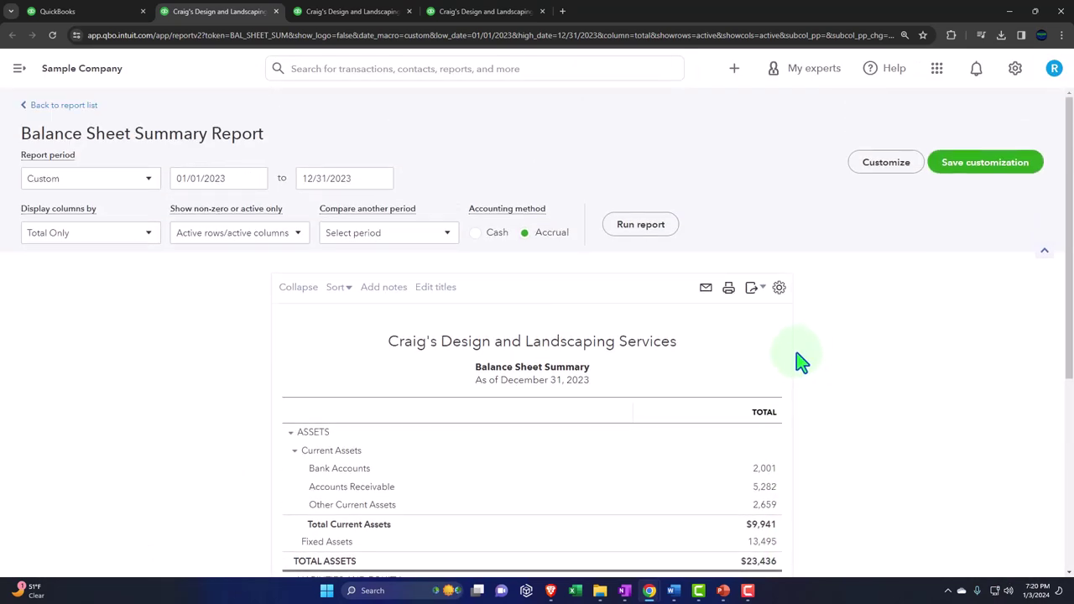
{"action": "left_click", "coordinate": [963, 168]}
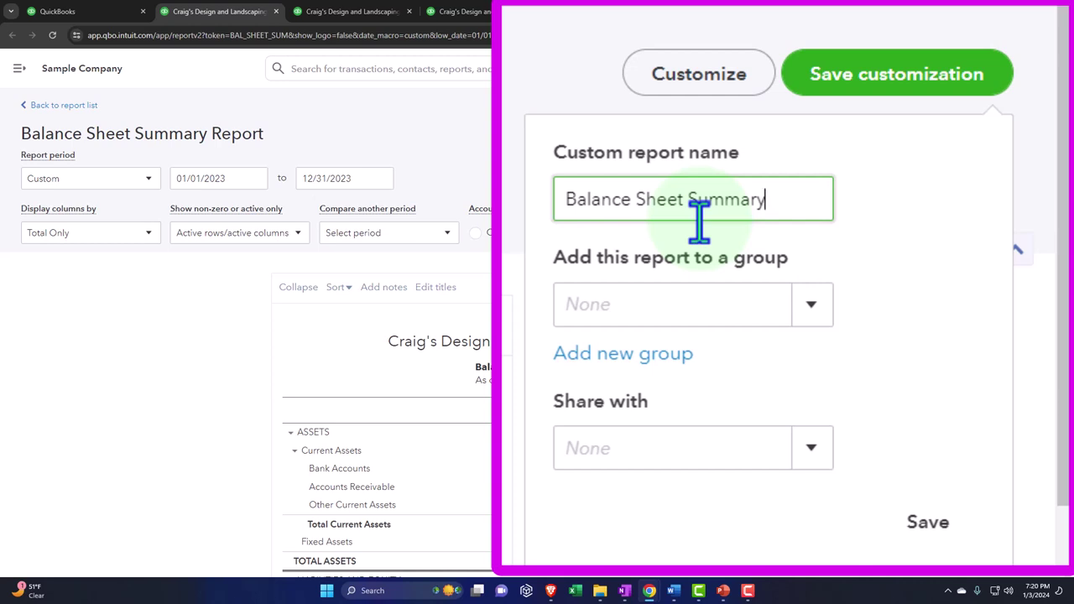
{"action": "key", "text": "Left"}
{"action": "key", "text": "Left"}
{"action": "key", "text": "Left"}
{"action": "key", "text": "Left"}
{"action": "key", "text": "Left"}
{"action": "key", "text": "Left"}
{"action": "key", "text": "Left"}
{"action": "key", "text": "Left"}
{"action": "key", "text": "Left"}
{"action": "key", "text": "Left"}
{"action": "key", "text": "Left"}
{"action": "key", "text": "Left"}
{"action": "key", "text": "Left"}
{"action": "key", "text": "Left"}
{"action": "key", "text": "Left"}
{"action": "key", "text": "Left"}
{"action": "key", "text": "Left"}
{"action": "key", "text": "Left"}
{"action": "key", "text": "Left"}
{"action": "key", "text": "Left"}
{"action": "key", "text": "Left"}
{"action": "type", "text": "1"}
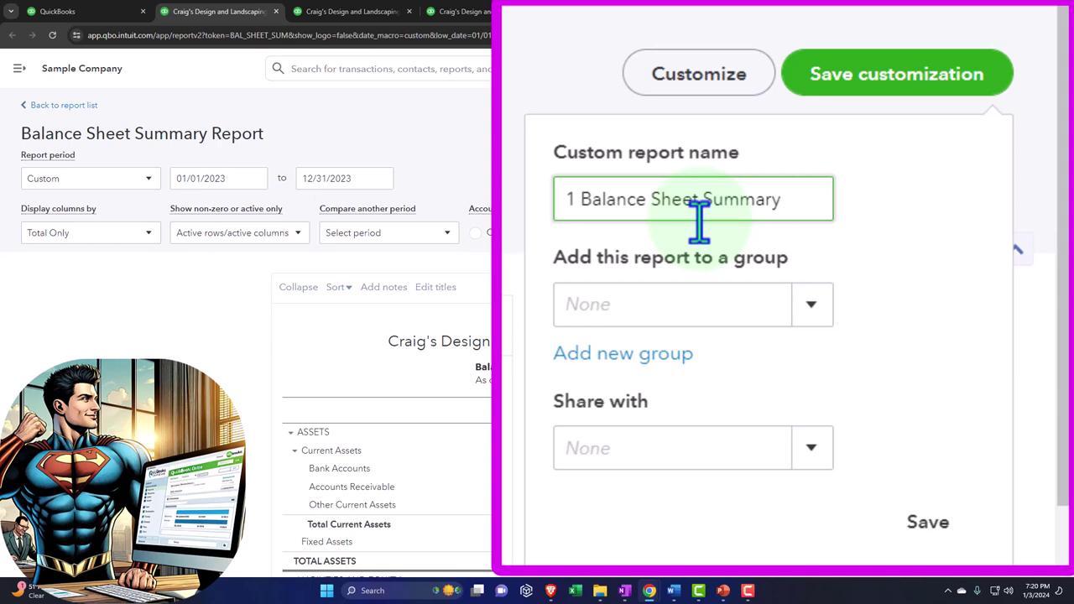
{"action": "left_click", "coordinate": [580, 201]}
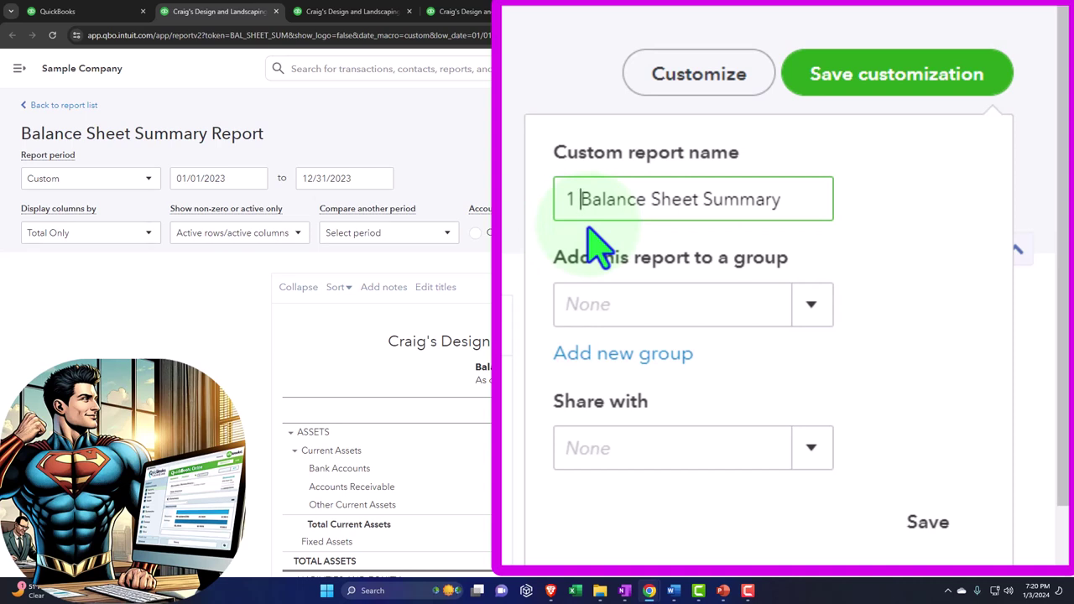
- Enter "Month End Reports" as the group for the custom report and start adding a new group
{"action": "left_click", "coordinate": [755, 305]}
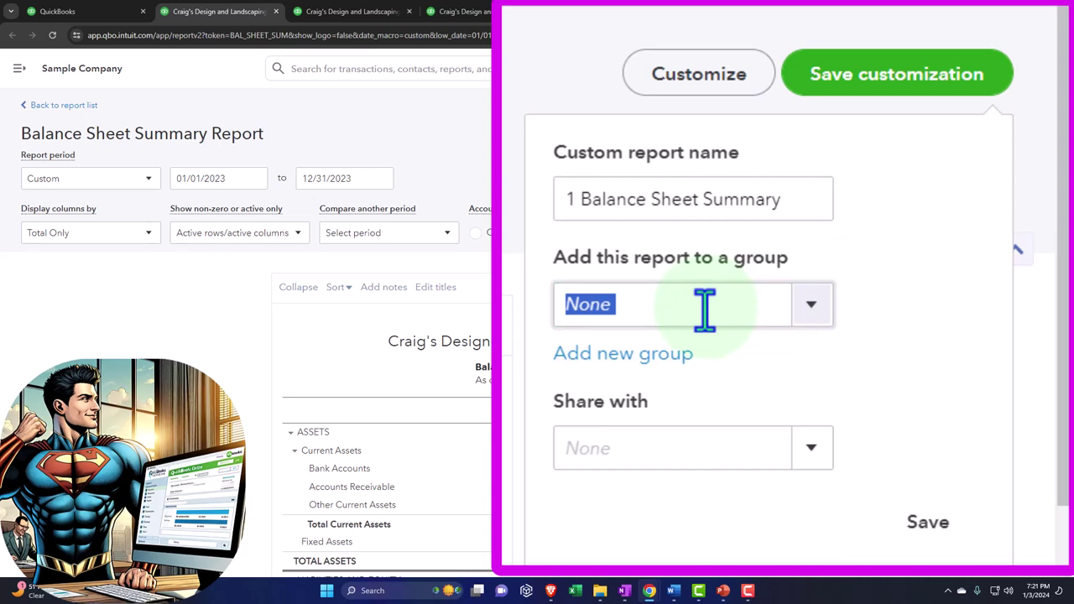
{"action": "key", "text": "BackSpace"}
{"action": "type", "text": "Month End Reports"}
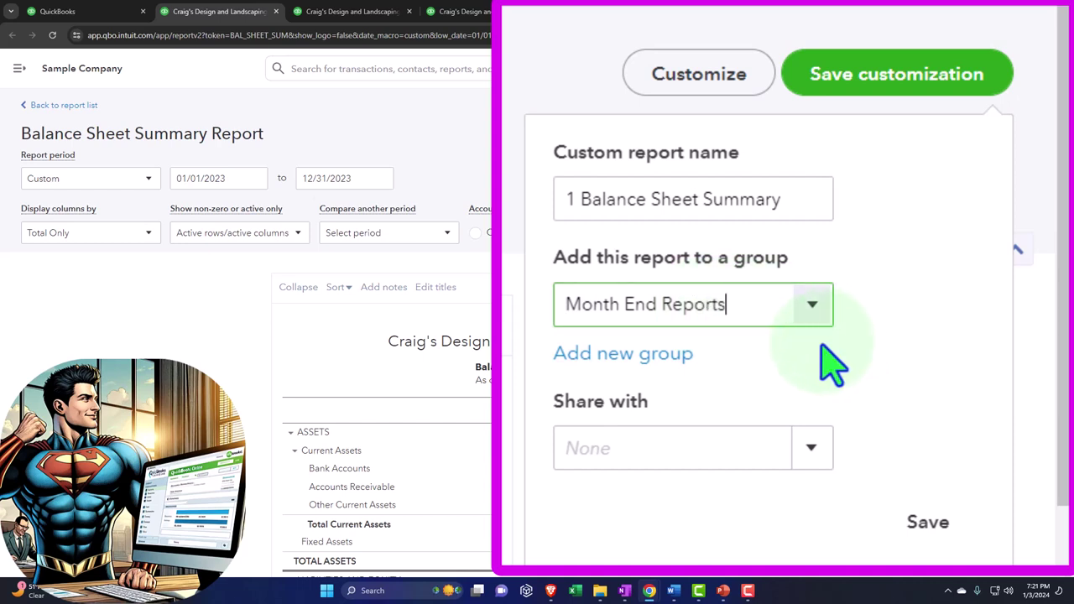
{"action": "left_click", "coordinate": [664, 355]}
{"action": "left_click", "coordinate": [812, 315]}
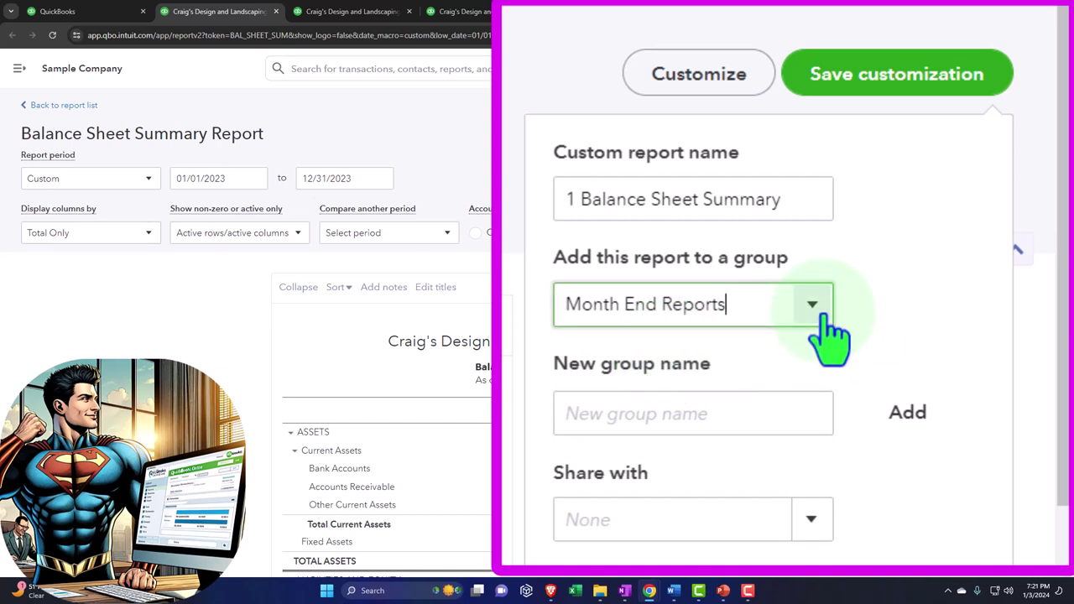
{"action": "left_click", "coordinate": [818, 409]}
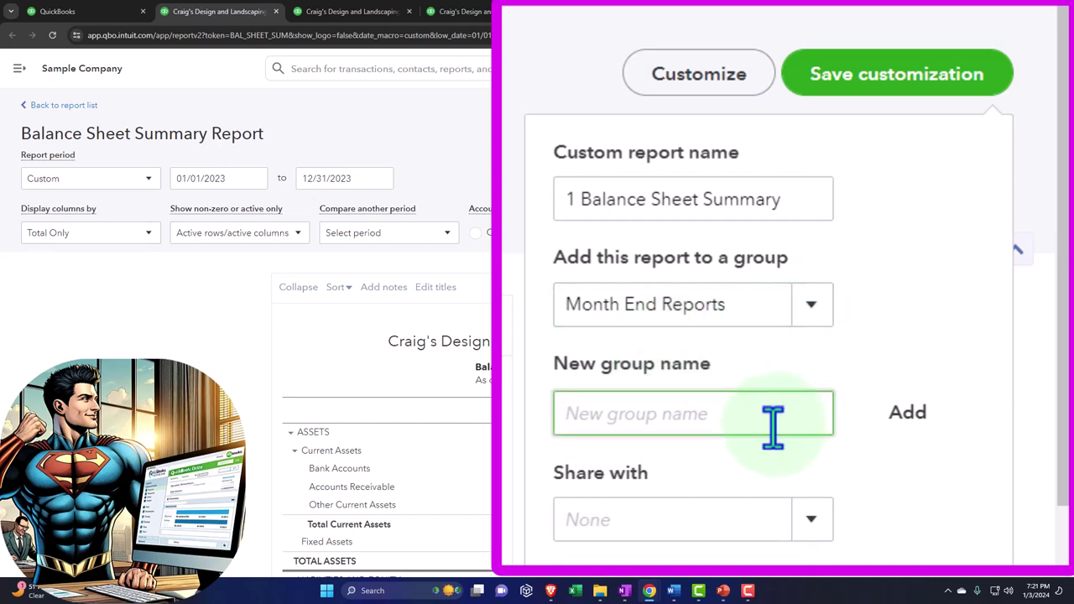
{"action": "key", "text": "shift+Tab"}
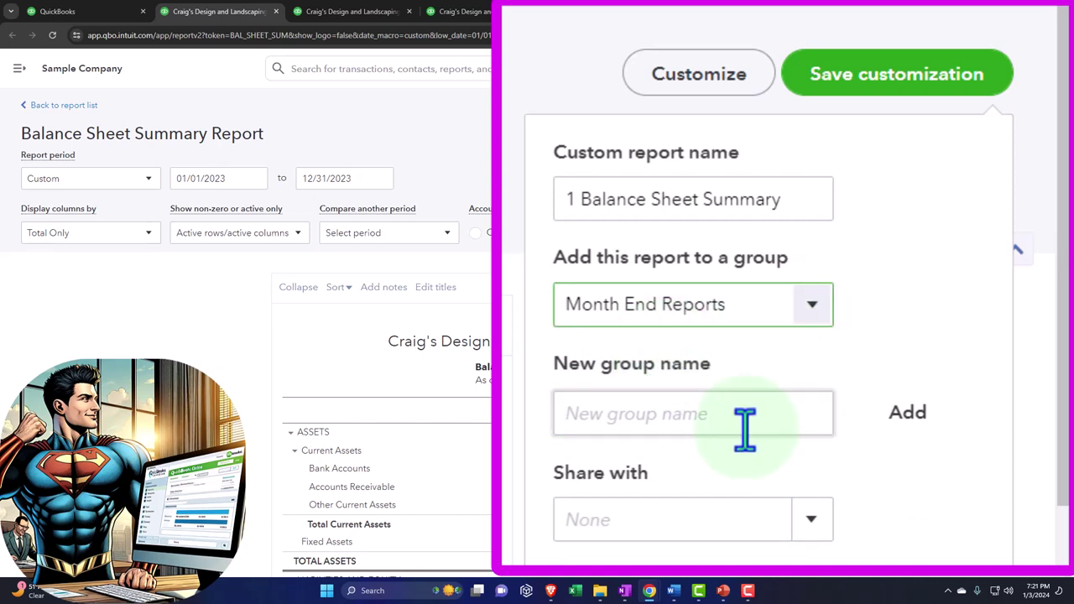
- Copy "Month End Reports" into the new group name, add the group, and check the list of available groups
{"action": "left_click_drag", "start_coordinate": [705, 308], "coordinate": [560, 309]}
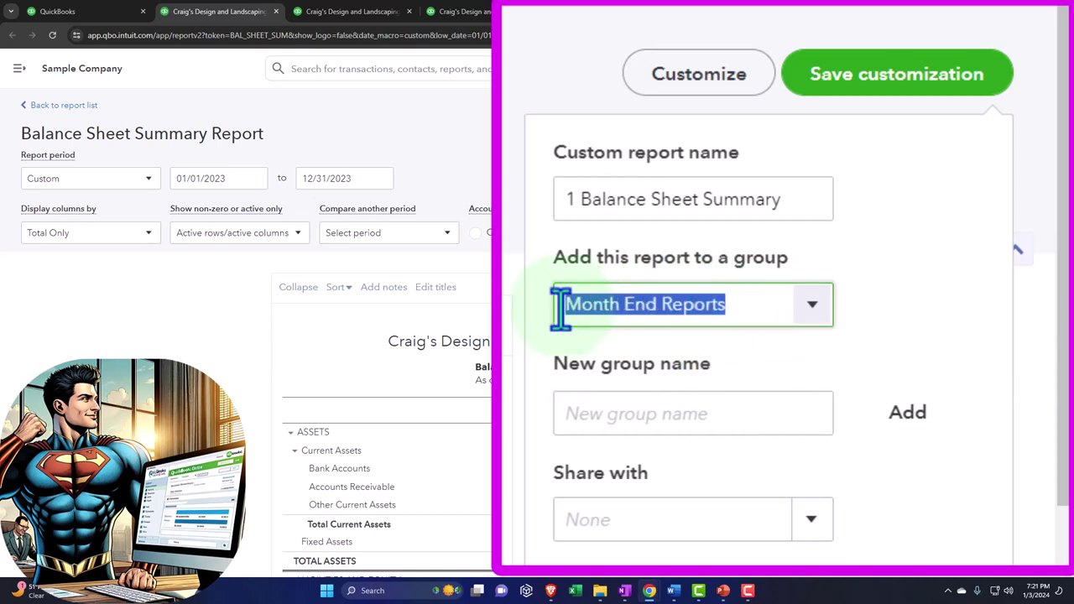
{"action": "key", "text": "ctrl+c"}
{"action": "left_click", "coordinate": [616, 425]}
{"action": "key", "text": "ctrl+v"}
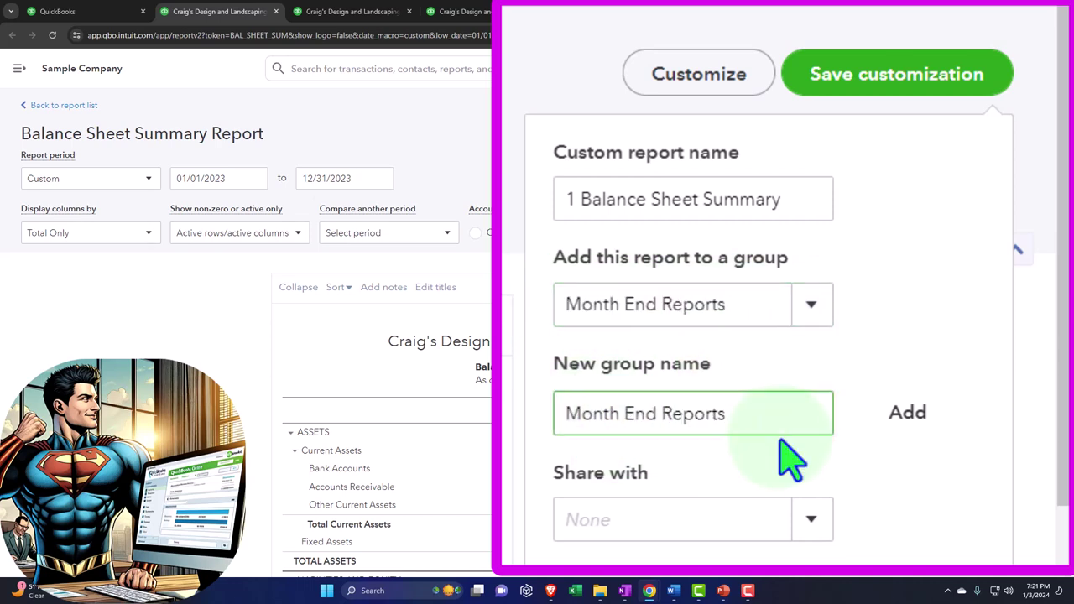
{"action": "left_click", "coordinate": [910, 420]}
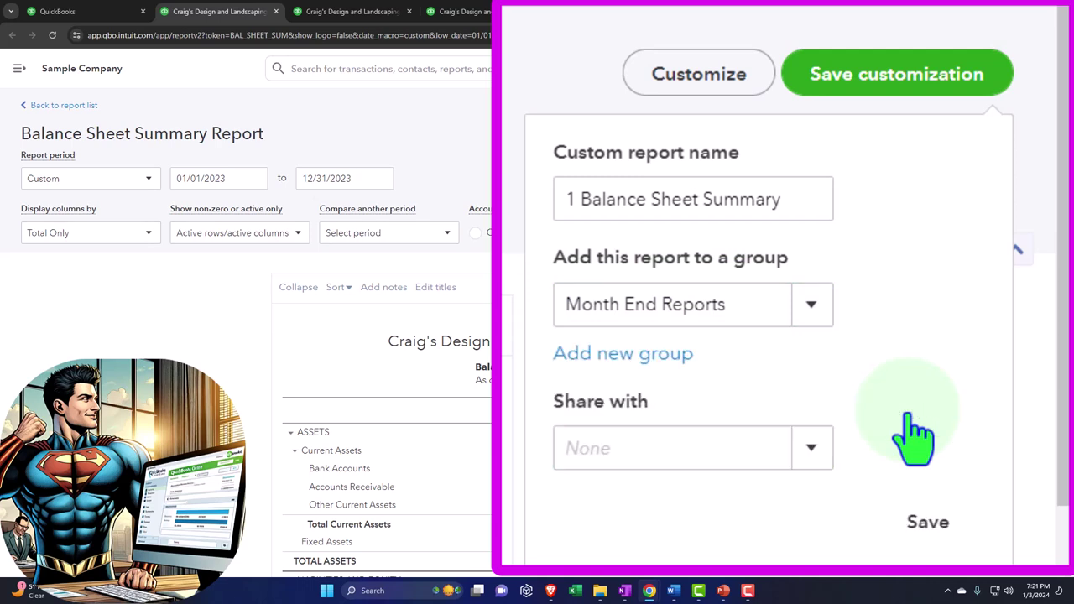
{"action": "left_click", "coordinate": [813, 309]}
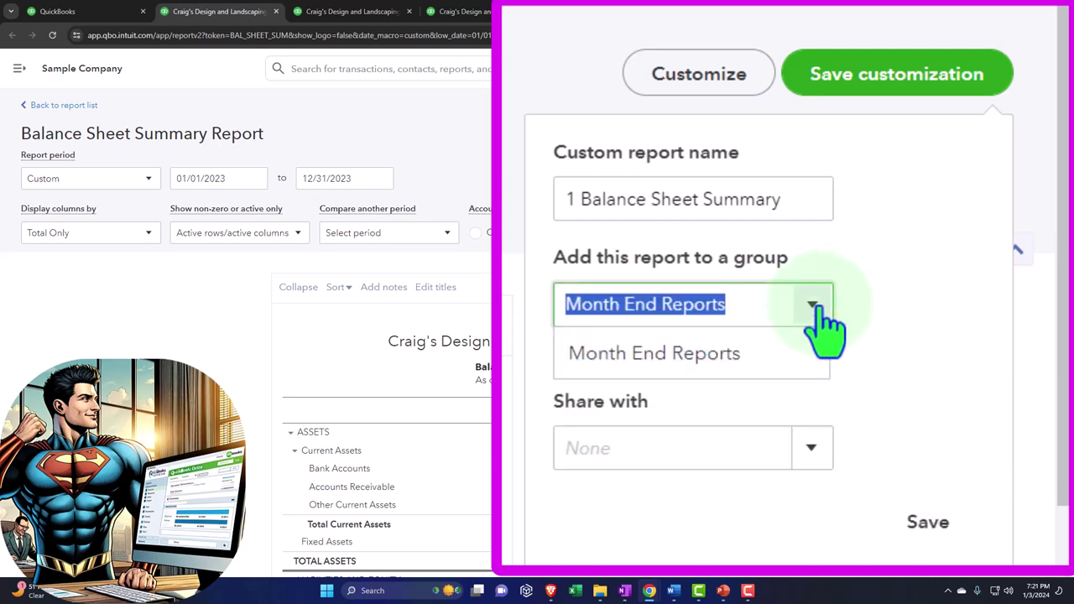
{"action": "left_click", "coordinate": [826, 323]}
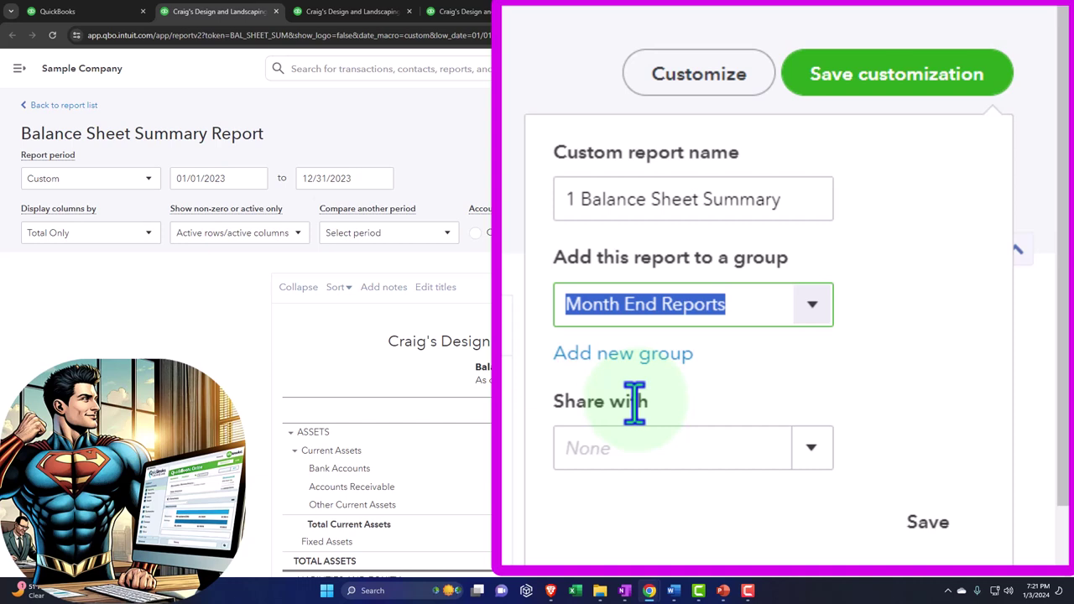
- Review the sharing options without choosing one and save the report customization
{"action": "left_click", "coordinate": [814, 453]}
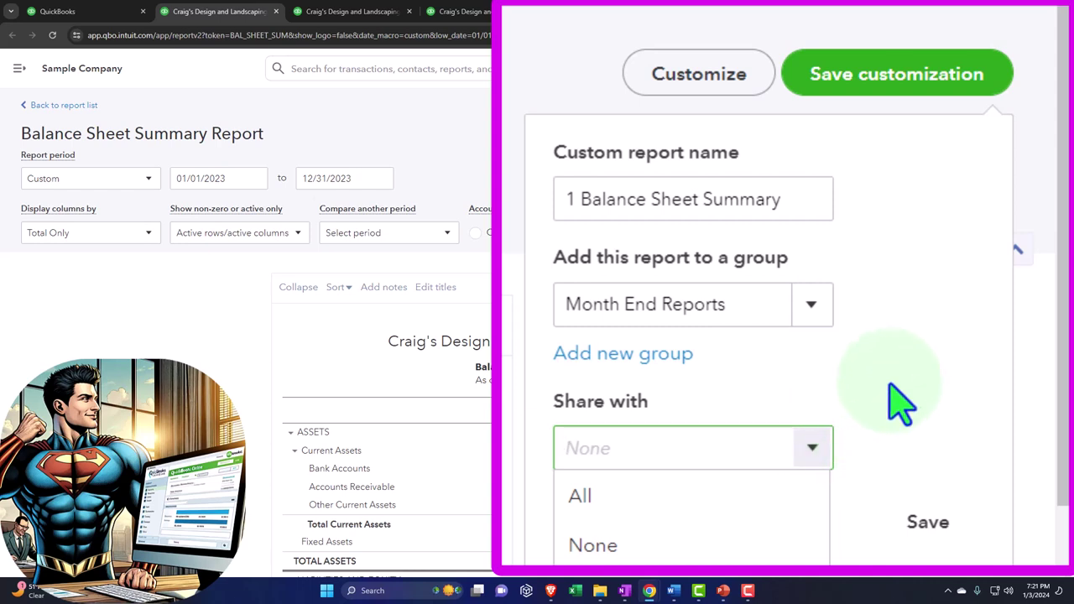
{"action": "left_click", "coordinate": [921, 393]}
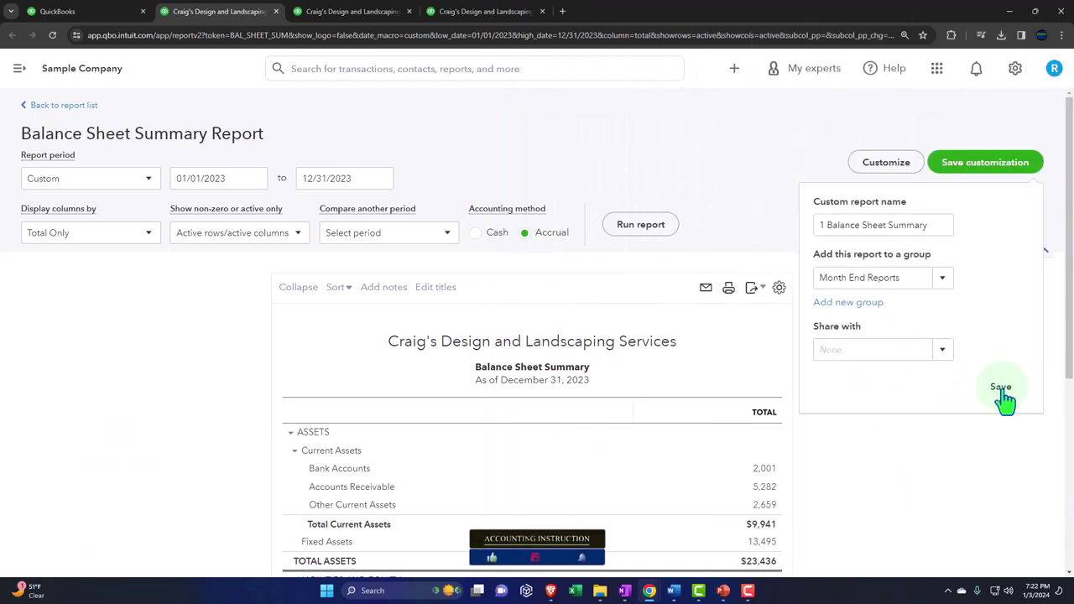
{"action": "left_click", "coordinate": [1002, 390]}
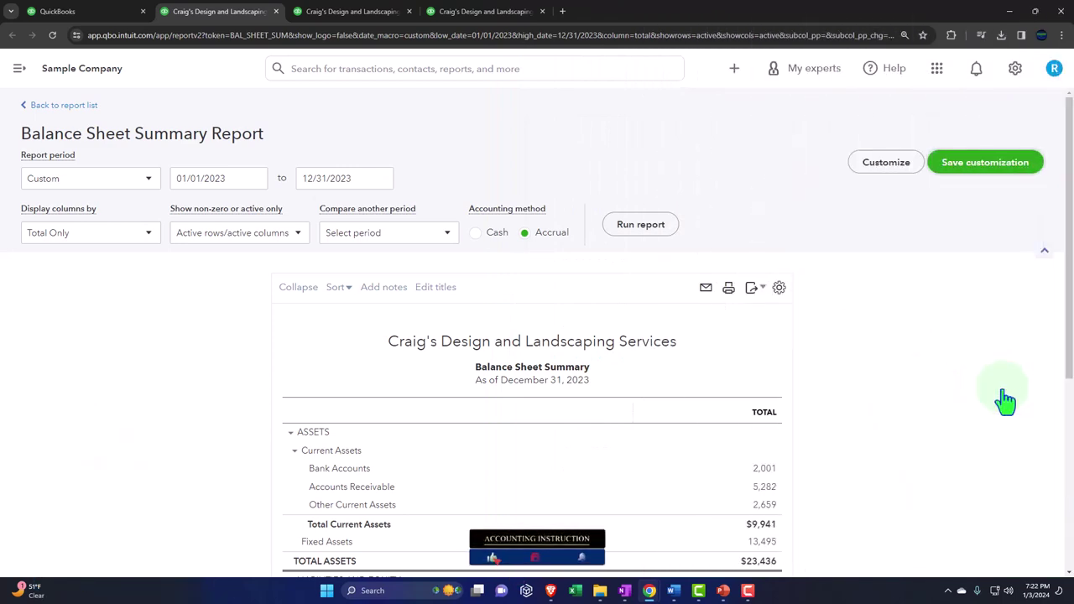
{"action": "scroll", "coordinate": [901, 378], "scroll_direction": "down", "scroll_amount": 2}
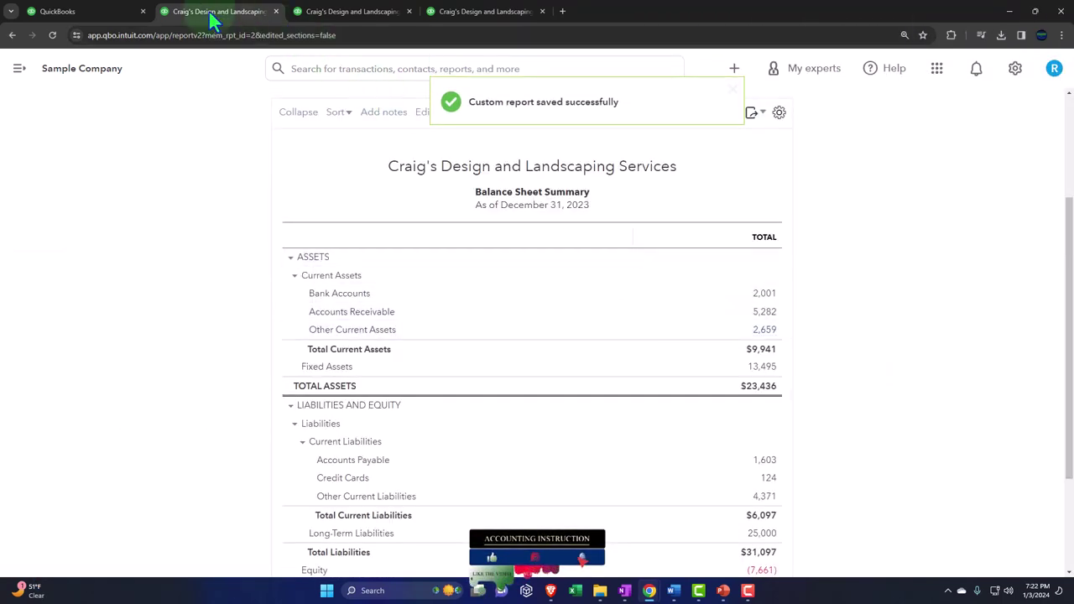
- Go to the custom reports list in the first browser tab, refresh it, and check the Month End Reports group
{"action": "left_click", "coordinate": [93, 14]}
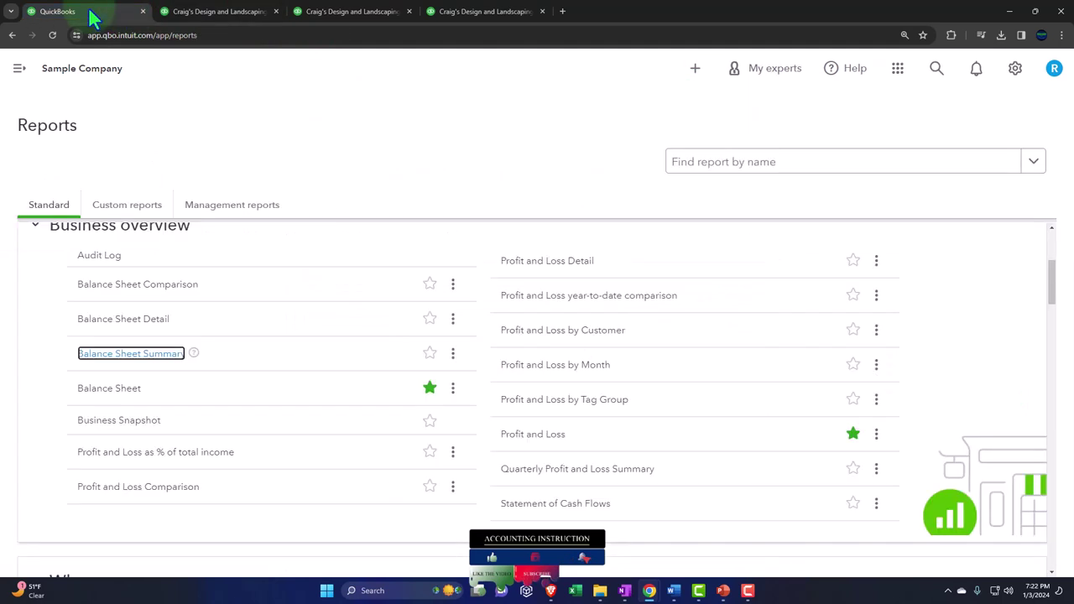
{"action": "left_click", "coordinate": [120, 211]}
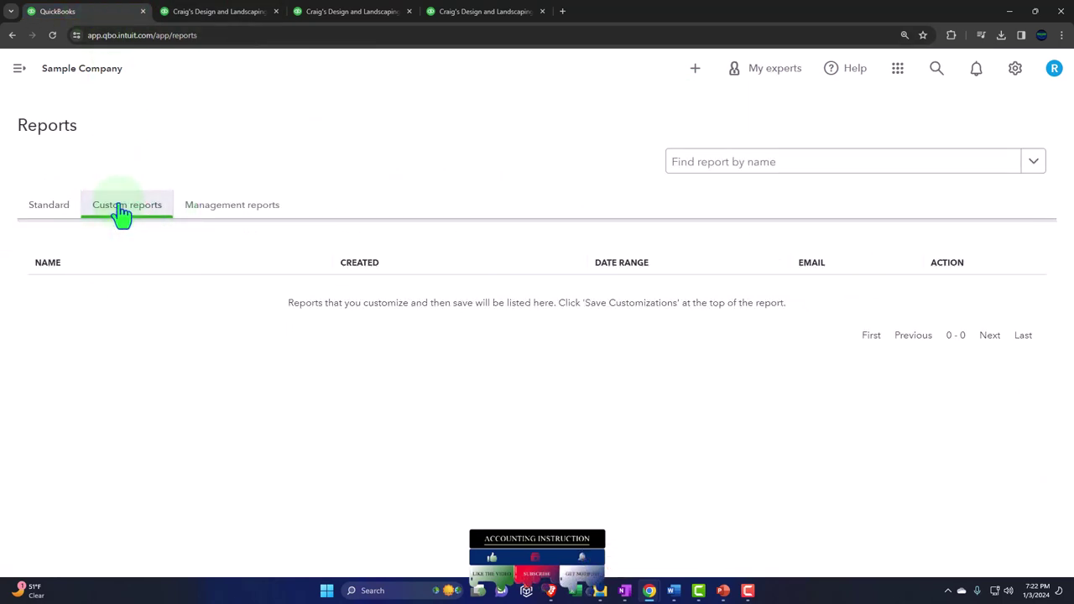
{"action": "left_click", "coordinate": [53, 38]}
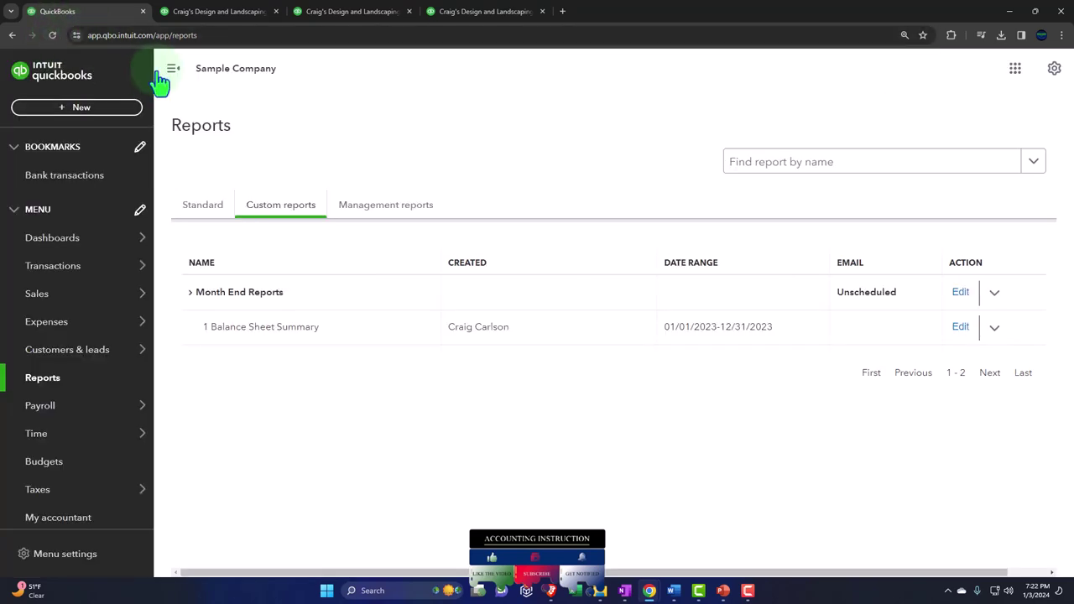
{"action": "left_click", "coordinate": [161, 74]}
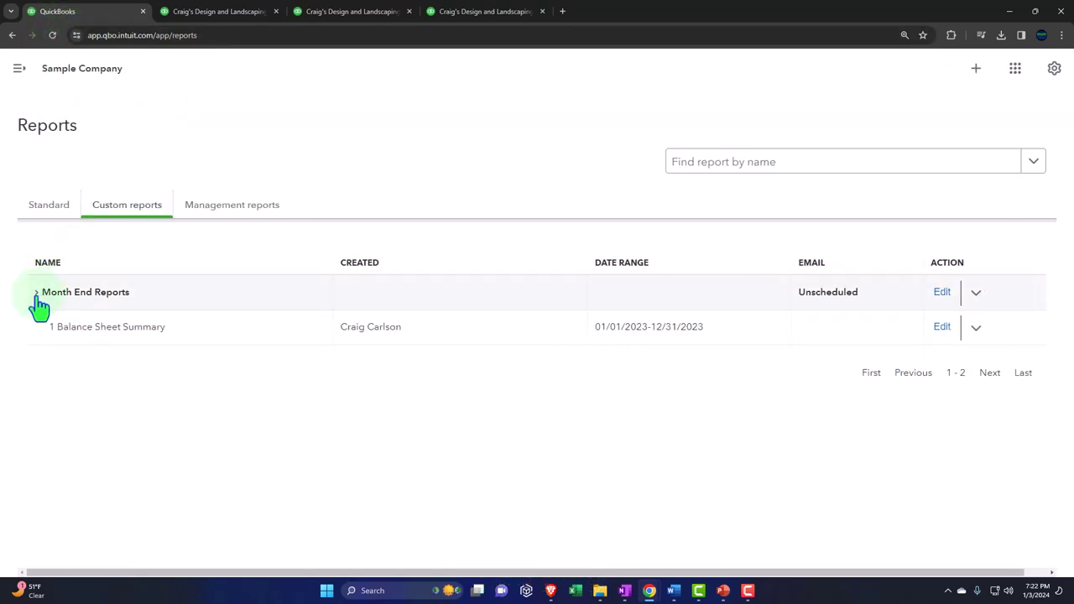
{"action": "left_click", "coordinate": [37, 293]}
{"action": "left_click", "coordinate": [38, 294]}
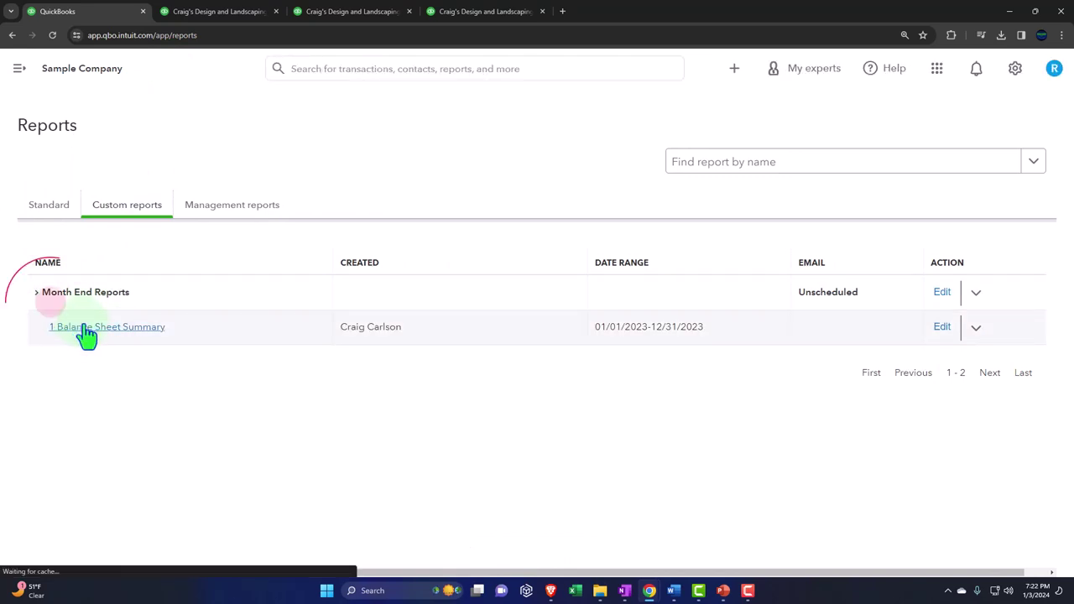
{"action": "left_click", "coordinate": [36, 294]}
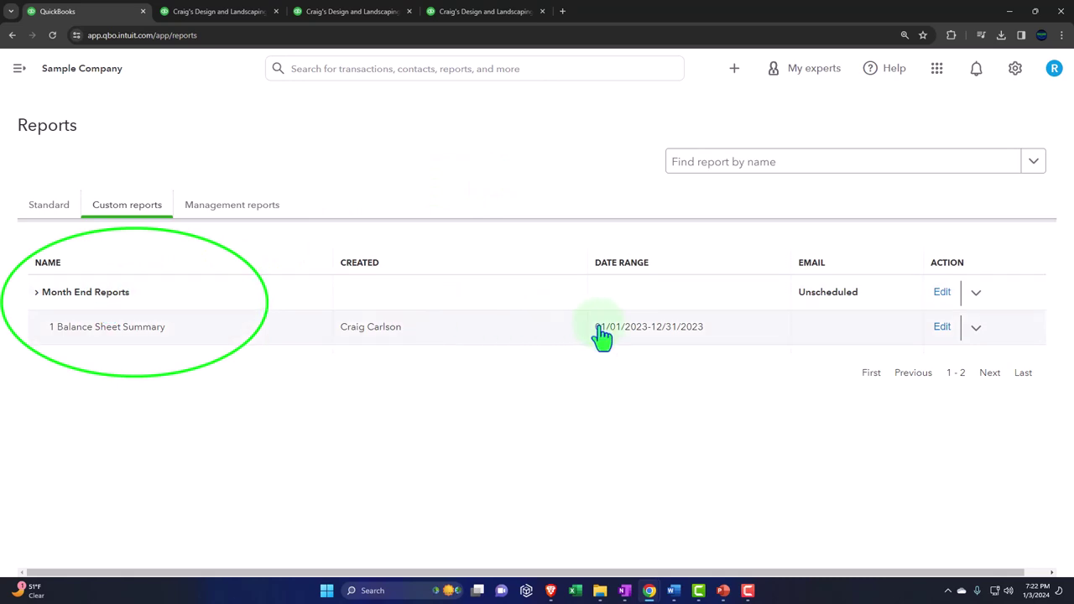
- Review the group options in the saved 1 Balance Sheet Summary report's edit page and close it without changes
{"action": "left_click", "coordinate": [940, 329]}
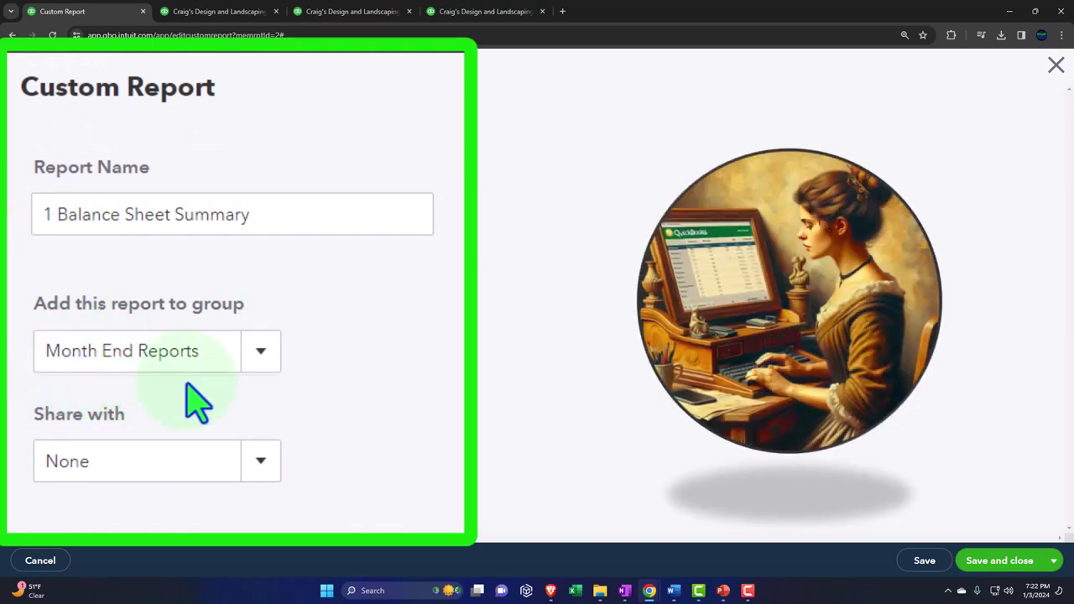
{"action": "left_click", "coordinate": [262, 359]}
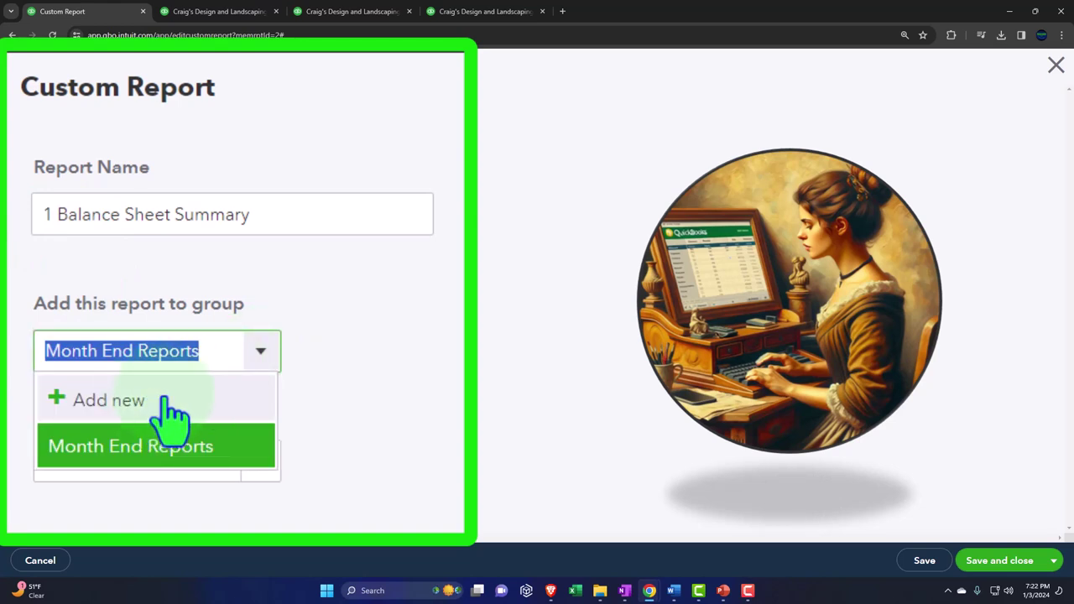
{"action": "left_click", "coordinate": [1056, 65]}
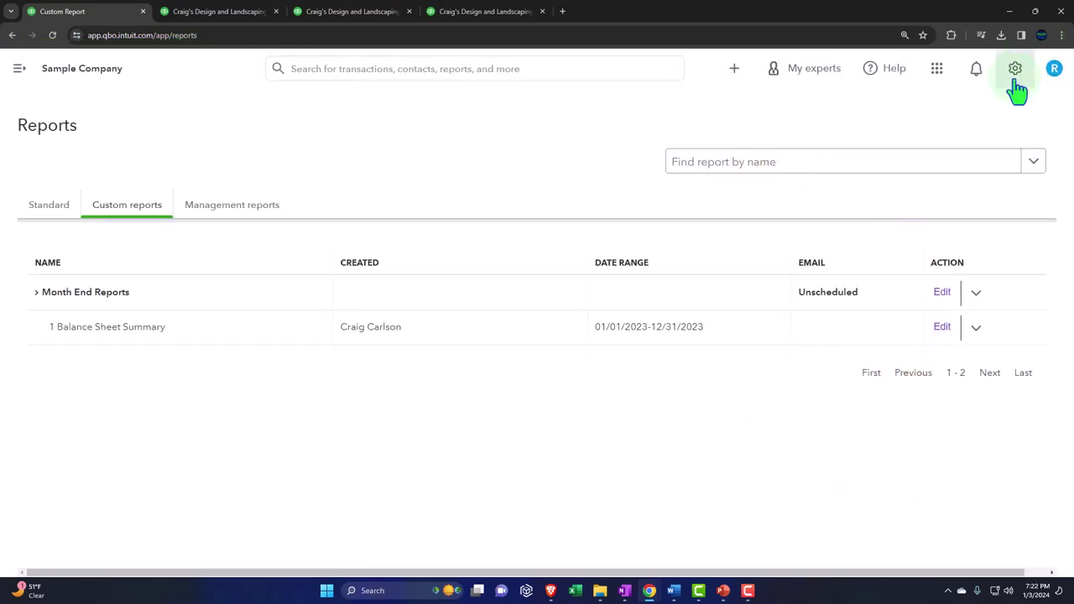
- Customize the Balance Sheet report in the third browser tab to show negative numbers as (100) in red and amounts without cents
{"action": "left_click", "coordinate": [231, 13]}
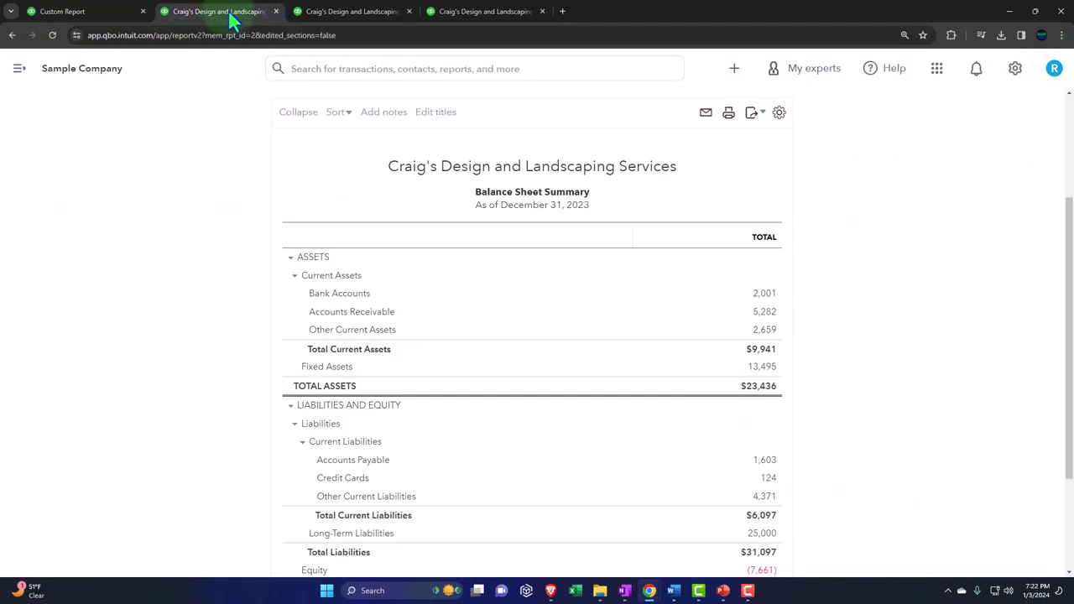
{"action": "left_click", "coordinate": [327, 18]}
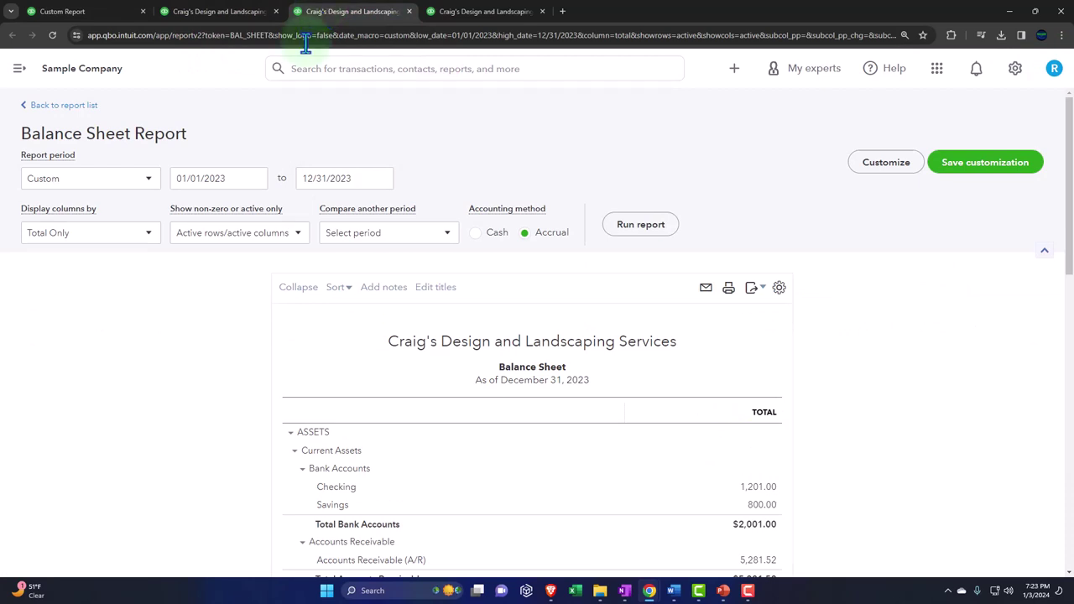
{"action": "left_click", "coordinate": [200, 344]}
{"action": "left_click", "coordinate": [883, 168]}
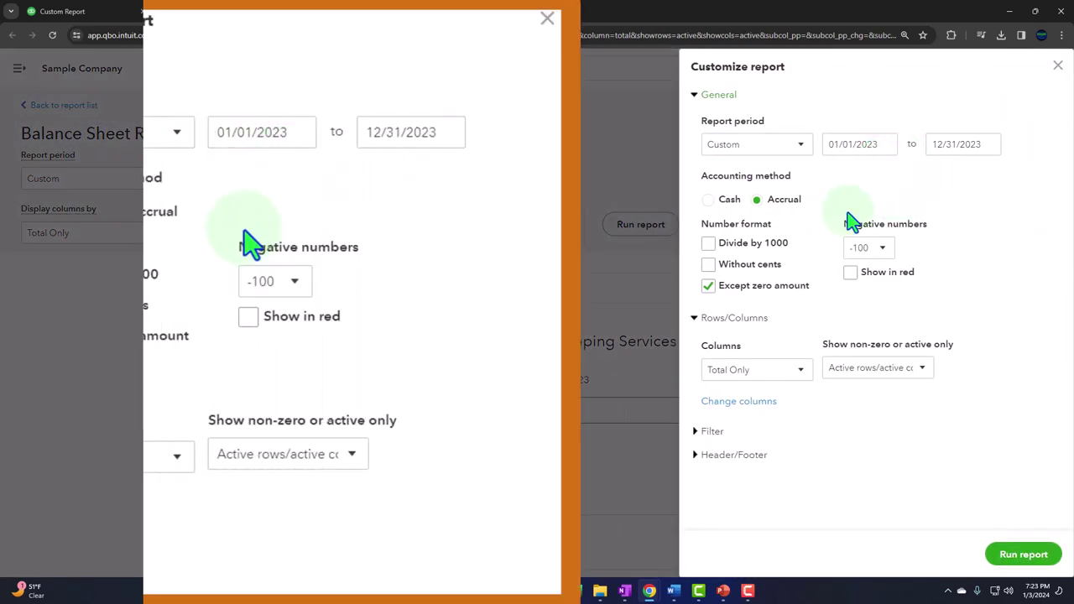
{"action": "left_click", "coordinate": [868, 248]}
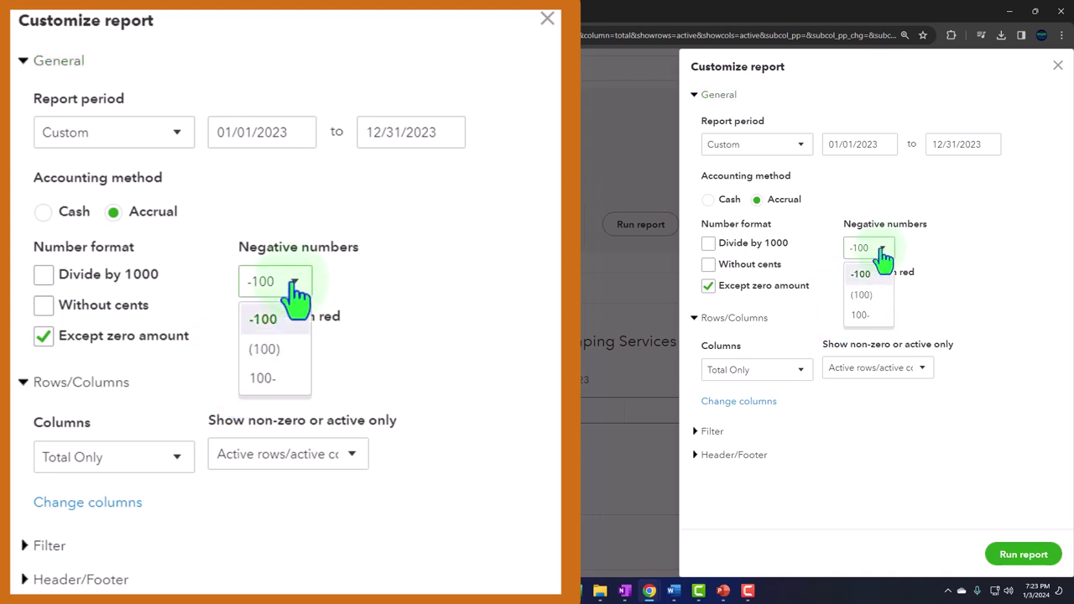
{"action": "left_click", "coordinate": [877, 291]}
{"action": "left_click", "coordinate": [851, 272]}
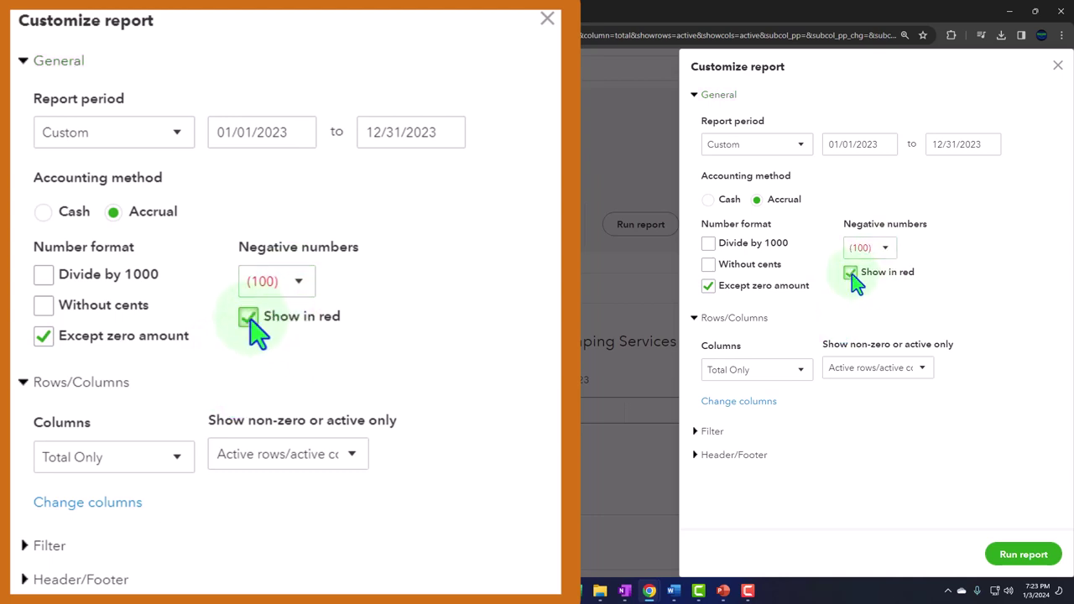
{"action": "left_click", "coordinate": [709, 265]}
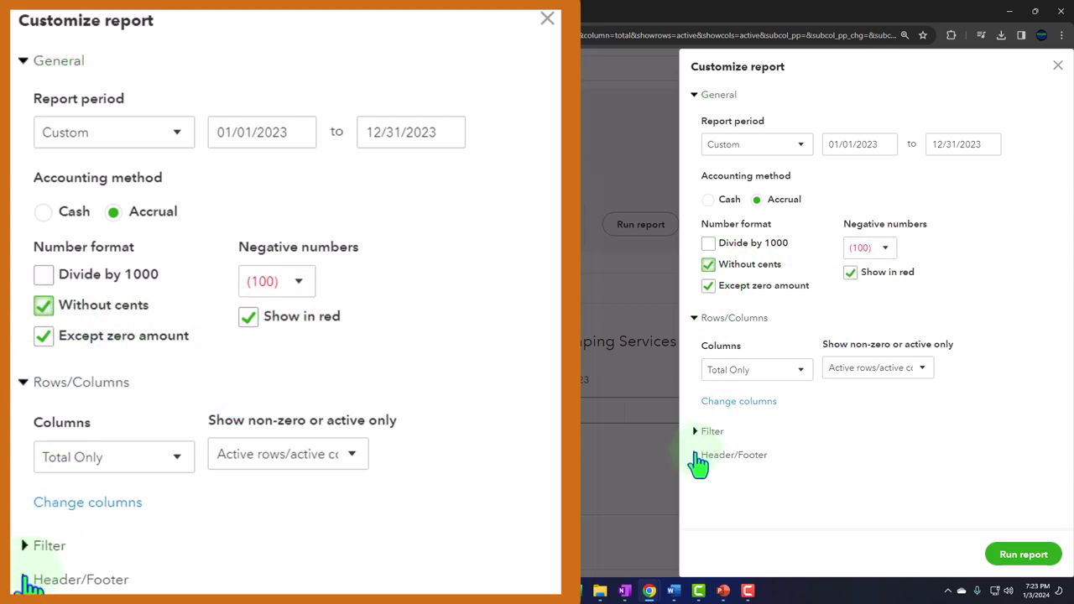
- Remove the date prepared, time prepared and report basis from the Balance Sheet footer, run the report and review it
{"action": "left_click", "coordinate": [705, 455]}
{"action": "scroll", "coordinate": [730, 403], "scroll_direction": "down", "scroll_amount": 1}
{"action": "scroll", "coordinate": [730, 401], "scroll_direction": "down", "scroll_amount": 3}
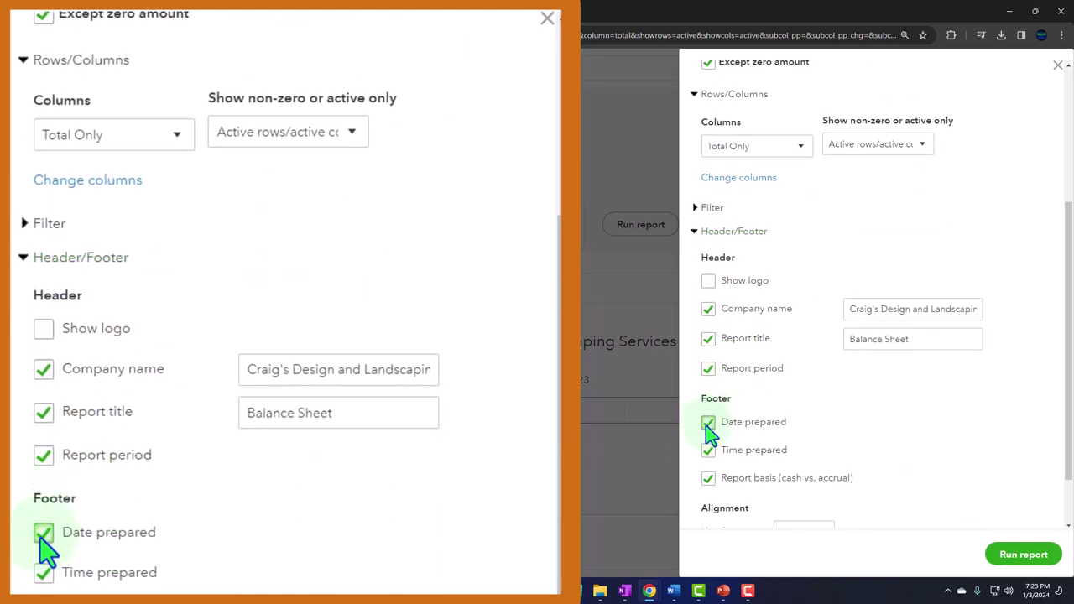
{"action": "left_click", "coordinate": [708, 422]}
{"action": "left_click", "coordinate": [708, 450]}
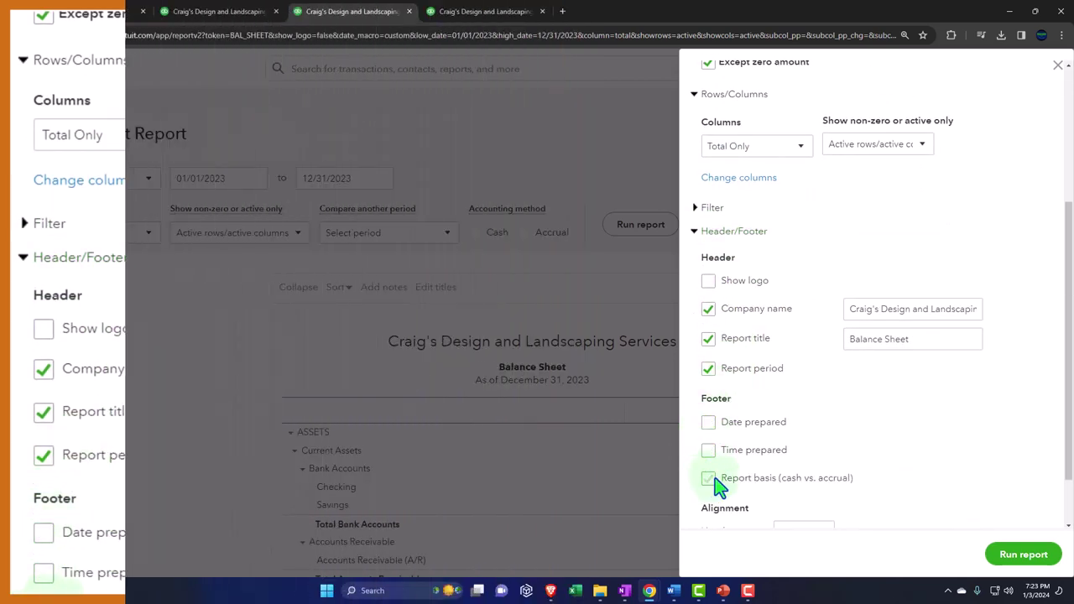
{"action": "left_click", "coordinate": [708, 479]}
{"action": "left_click", "coordinate": [1011, 557]}
{"action": "scroll", "coordinate": [828, 463], "scroll_direction": "down", "scroll_amount": 5}
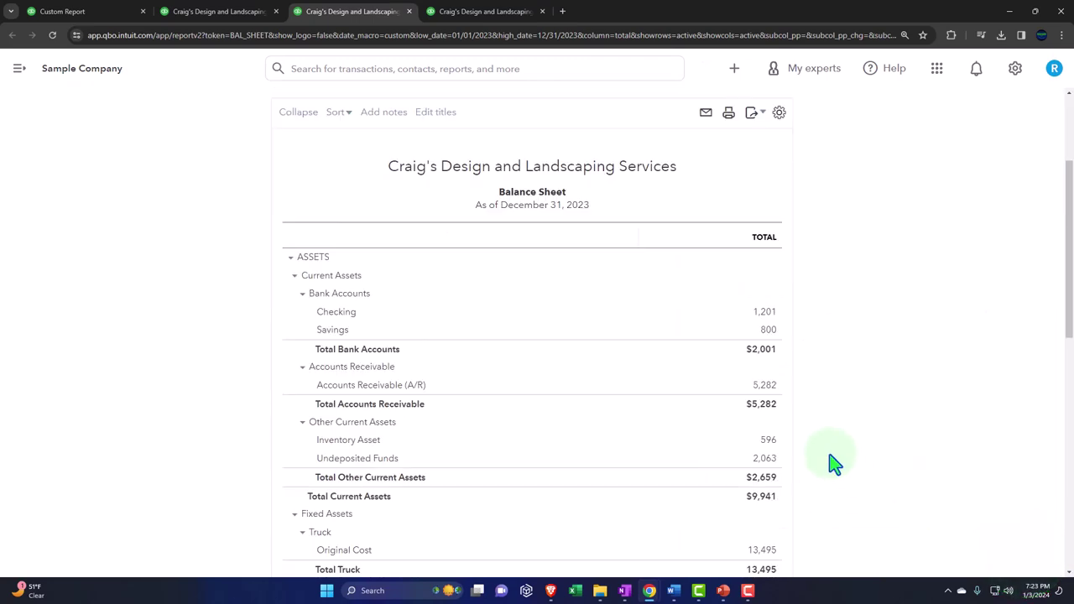
{"action": "scroll", "coordinate": [833, 466], "scroll_direction": "down", "scroll_amount": 4}
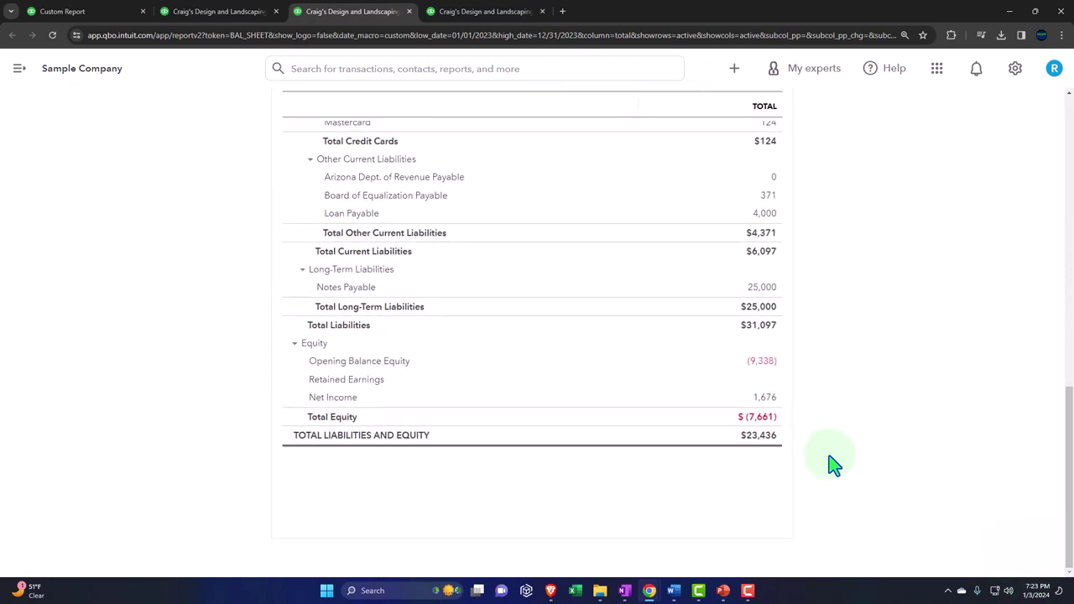
{"action": "scroll", "coordinate": [833, 465], "scroll_direction": "up", "scroll_amount": 7}
{"action": "scroll", "coordinate": [833, 466], "scroll_direction": "up", "scroll_amount": 3}
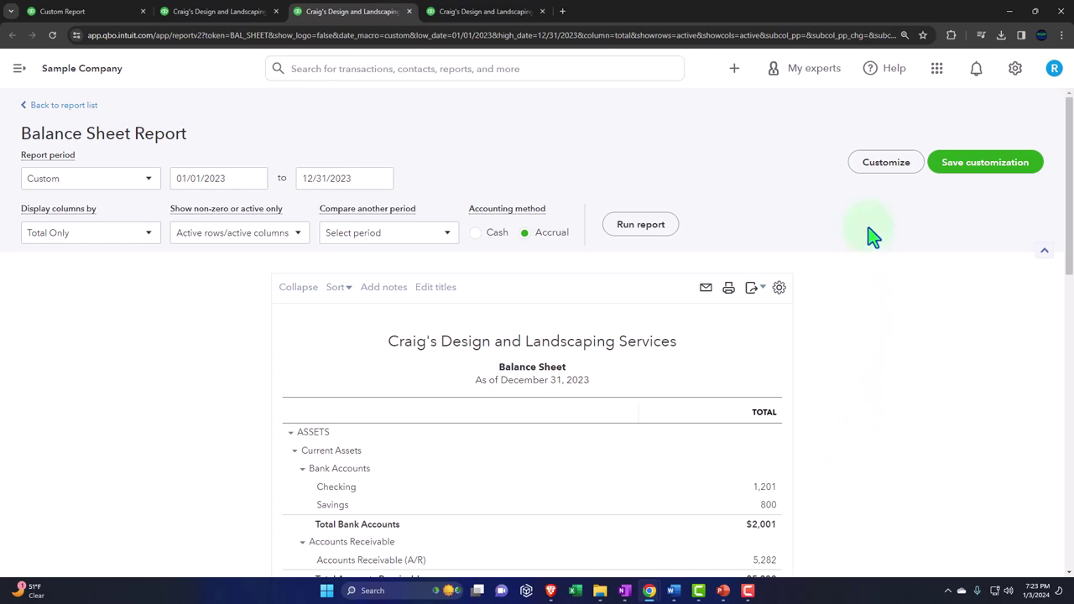
- Save the customized report as 2 Balance Sheet in the Month End Reports group
{"action": "left_click", "coordinate": [972, 174]}
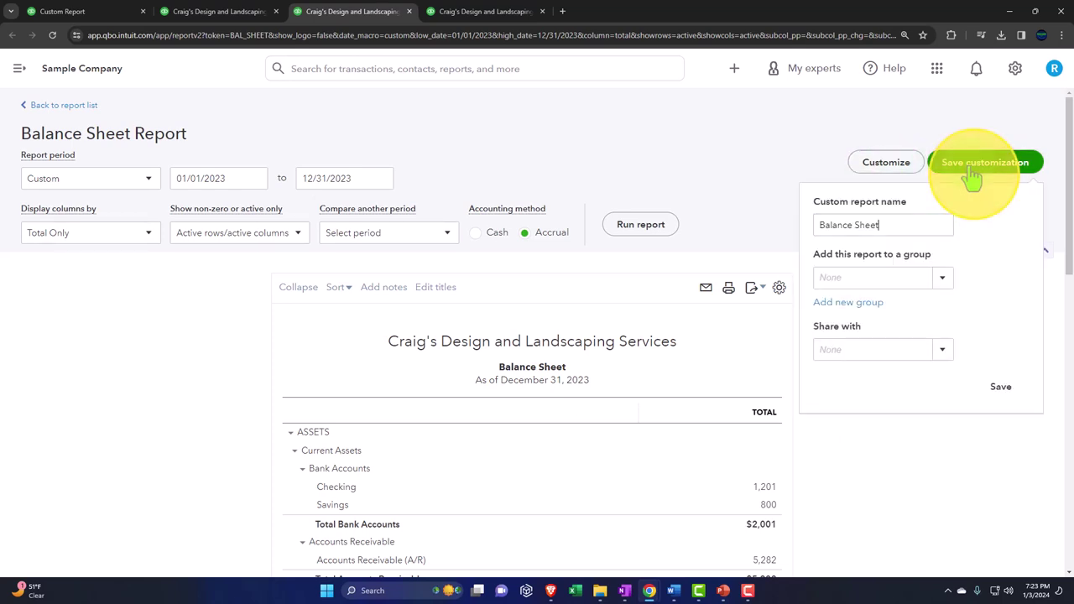
{"action": "left_click", "coordinate": [947, 279]}
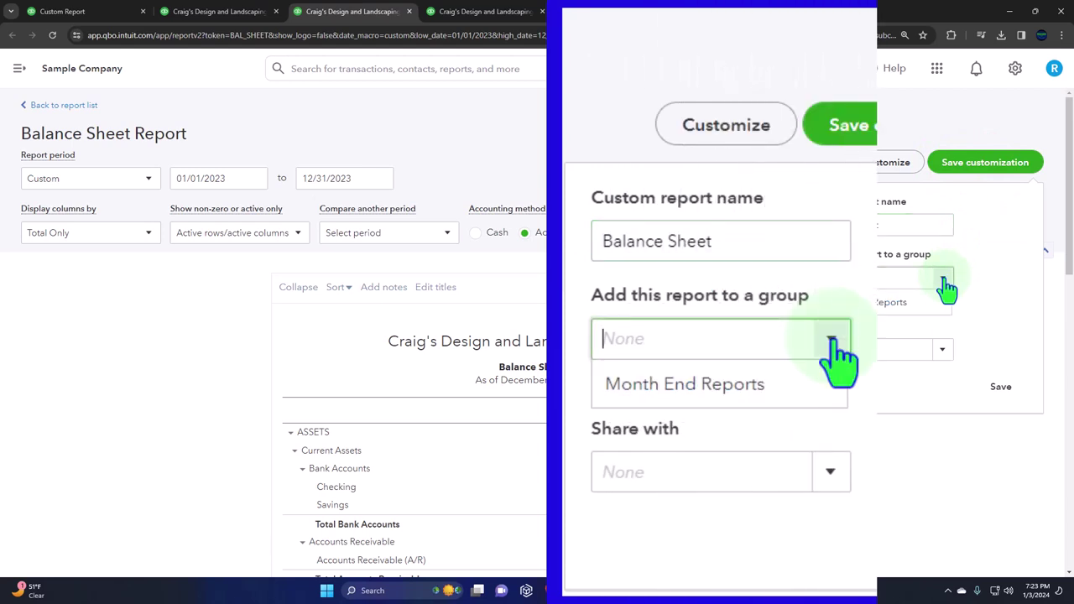
{"action": "left_click", "coordinate": [768, 386]}
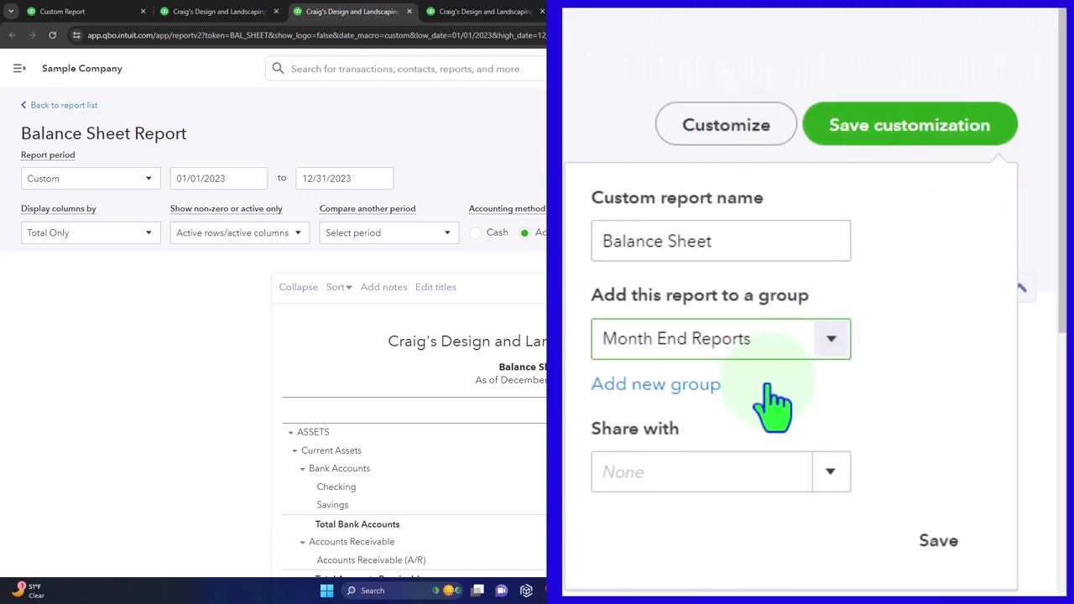
{"action": "triple_click", "coordinate": [660, 241]}
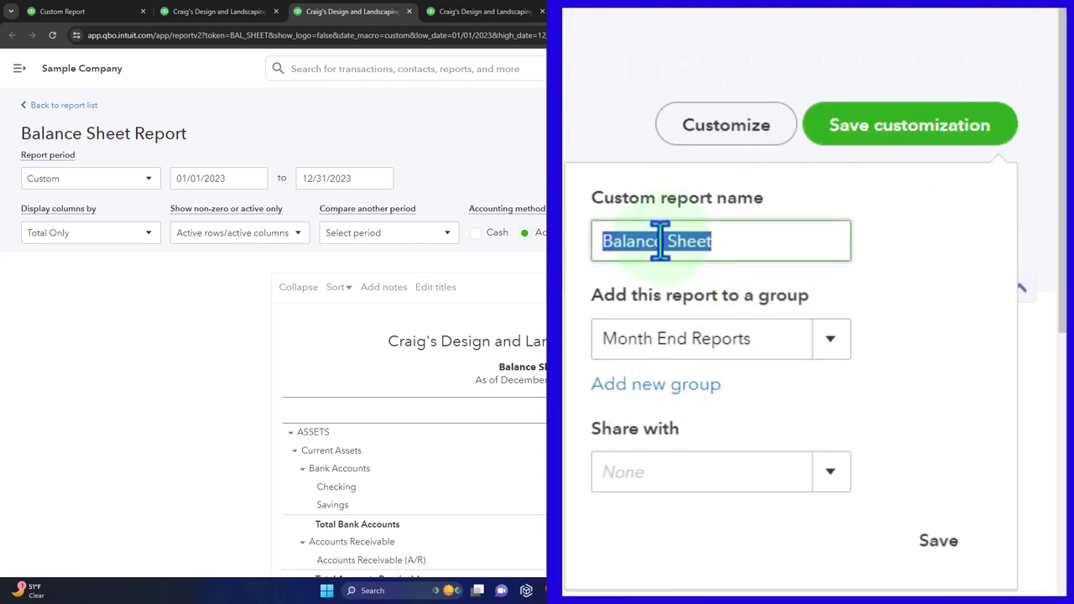
{"action": "key", "text": "Home"}
{"action": "type", "text": "2"}
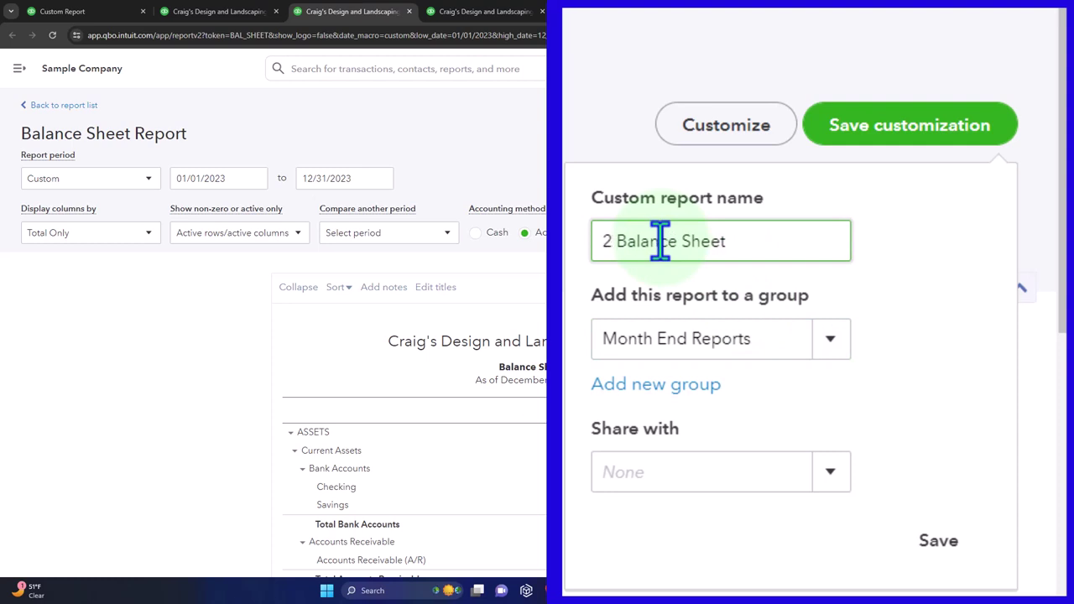
{"action": "left_click", "coordinate": [938, 541]}
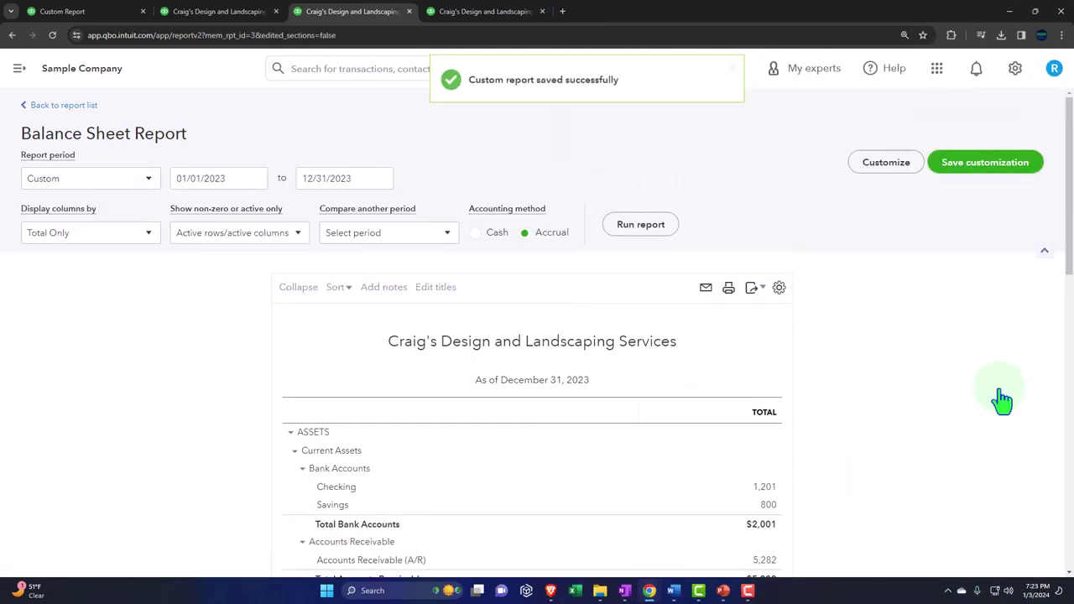
- Refresh the custom reports list in the first browser tab and check the Month End Reports group for 2 Balance Sheet
{"action": "left_click", "coordinate": [91, 11]}
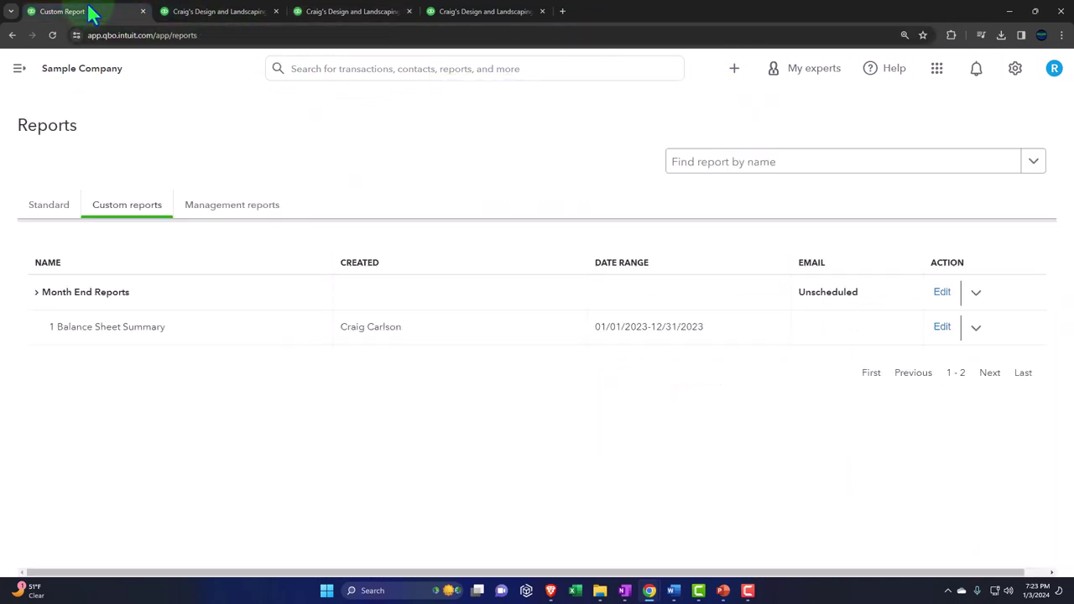
{"action": "left_click", "coordinate": [53, 35]}
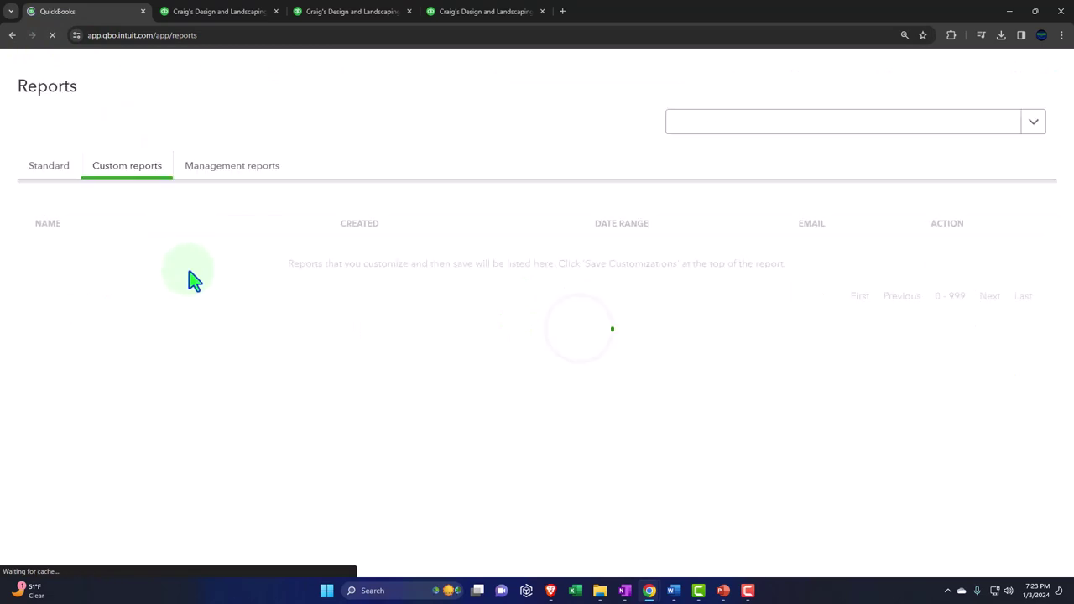
{"action": "left_click", "coordinate": [172, 69]}
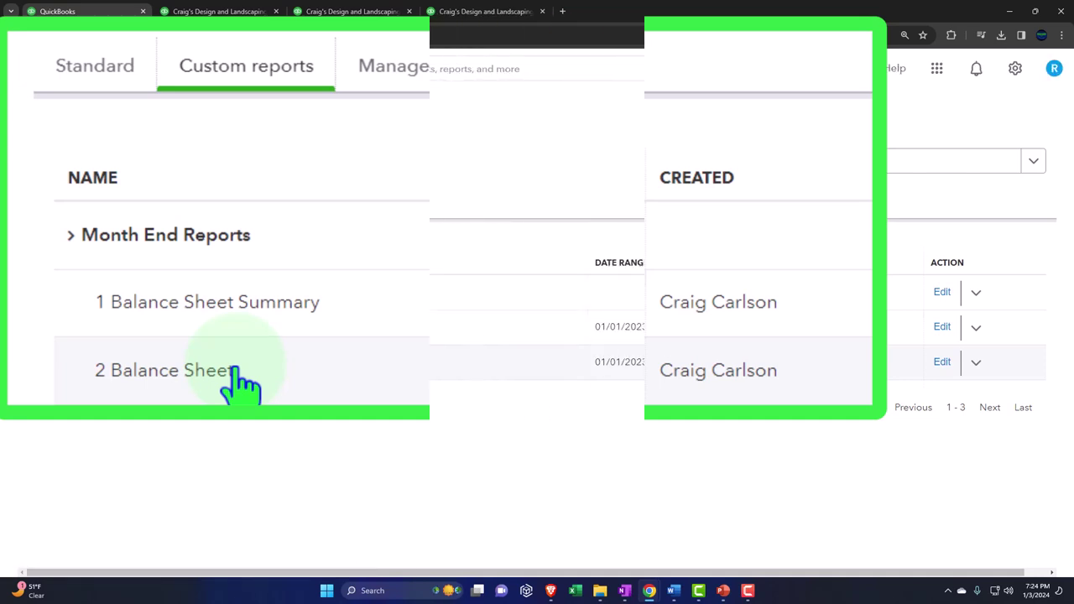
- Return to the Balance Sheet report in the third browser tab and run it with columns displayed by Quarters
{"action": "left_click", "coordinate": [328, 17]}
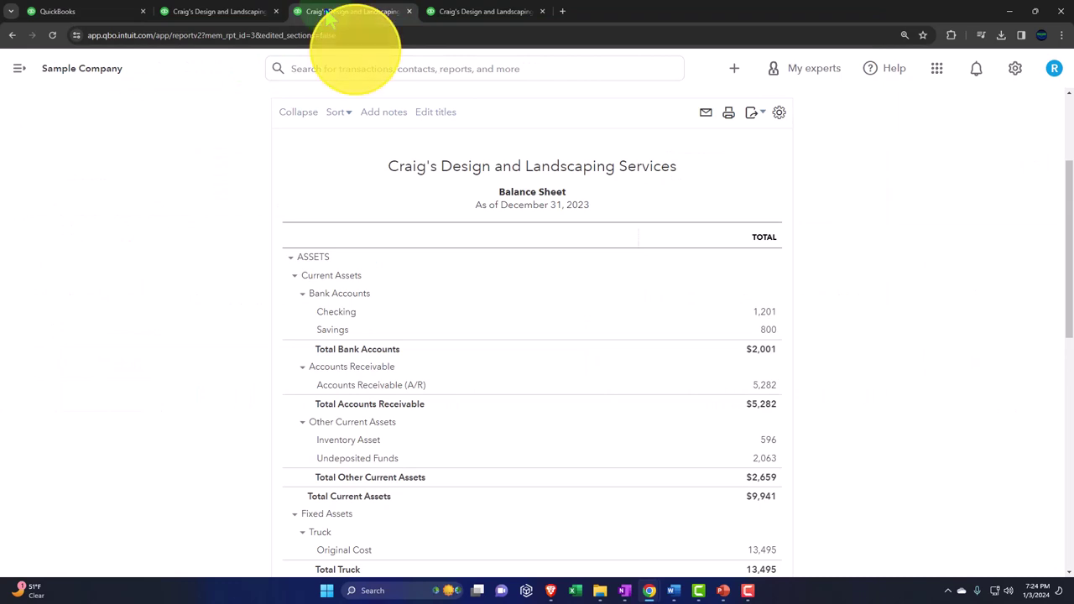
{"action": "right_click", "coordinate": [328, 16]}
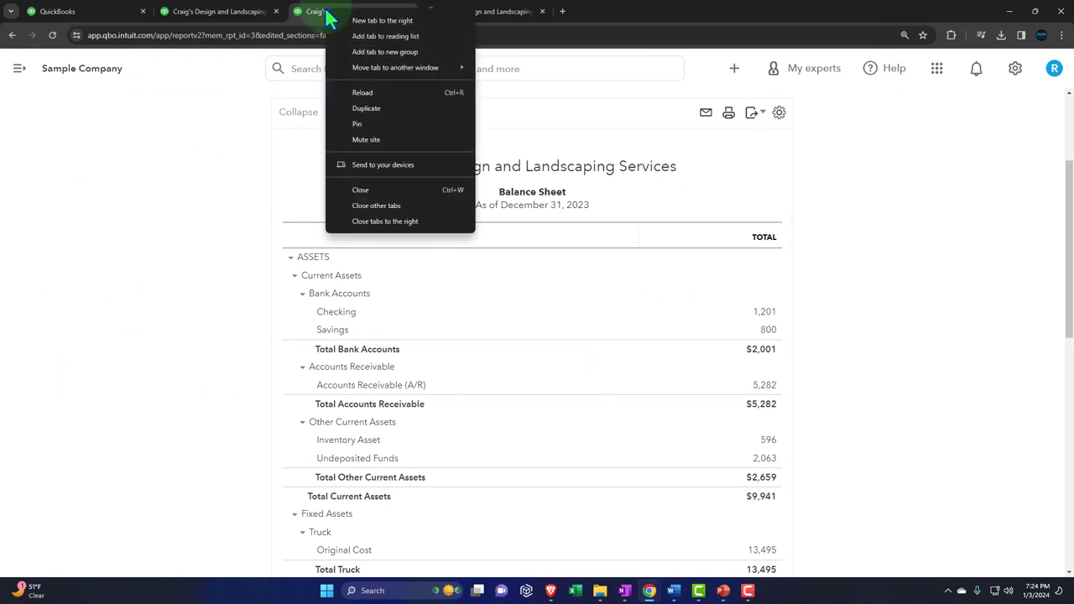
{"action": "left_click", "coordinate": [236, 184]}
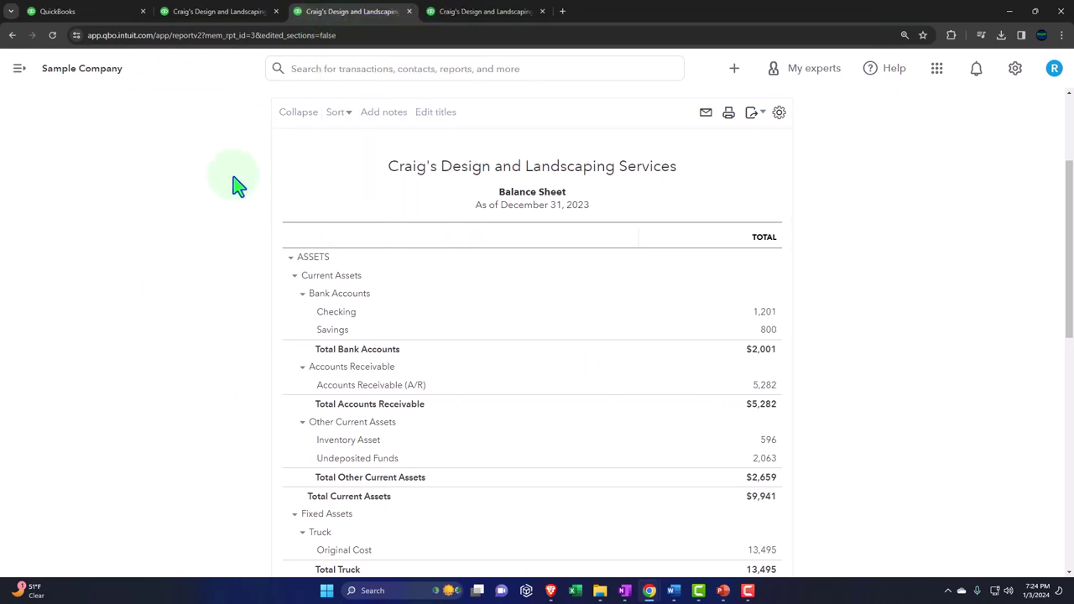
{"action": "scroll", "coordinate": [237, 184], "scroll_direction": "up", "scroll_amount": 2}
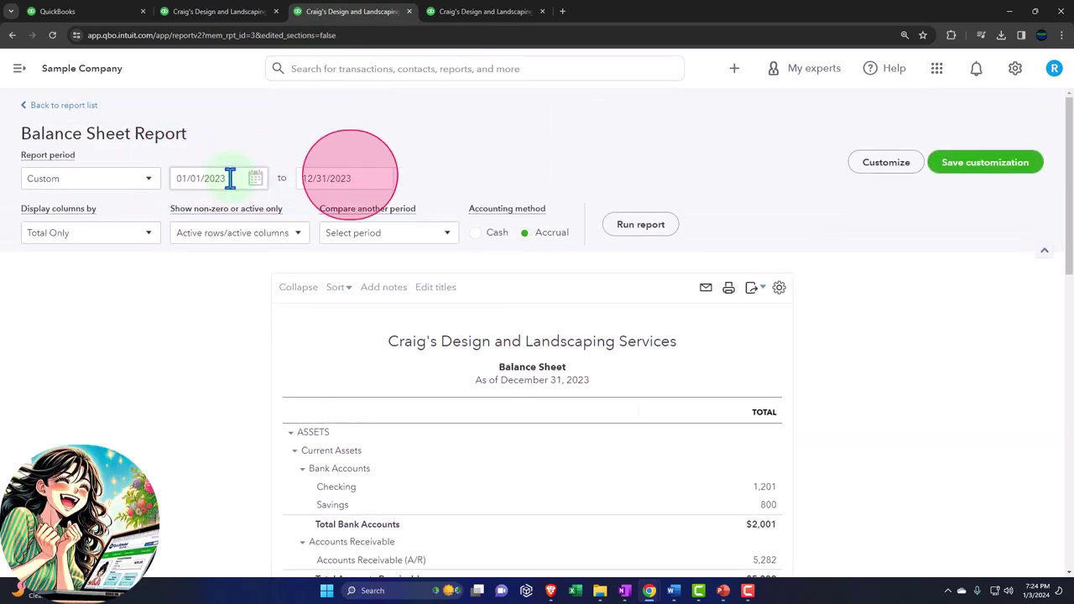
{"action": "left_click", "coordinate": [149, 238]}
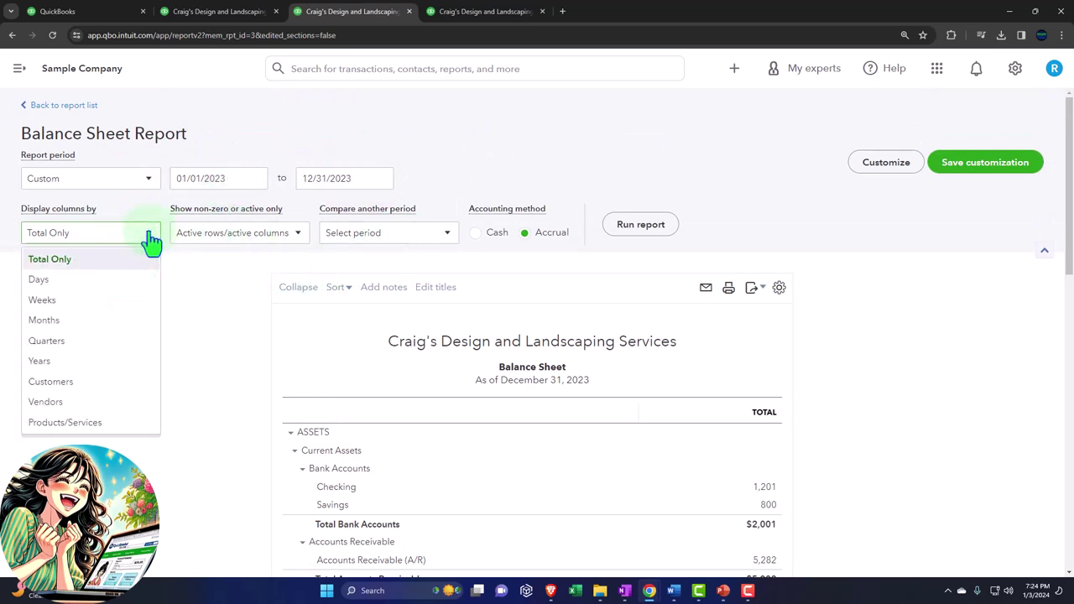
{"action": "left_click", "coordinate": [111, 341]}
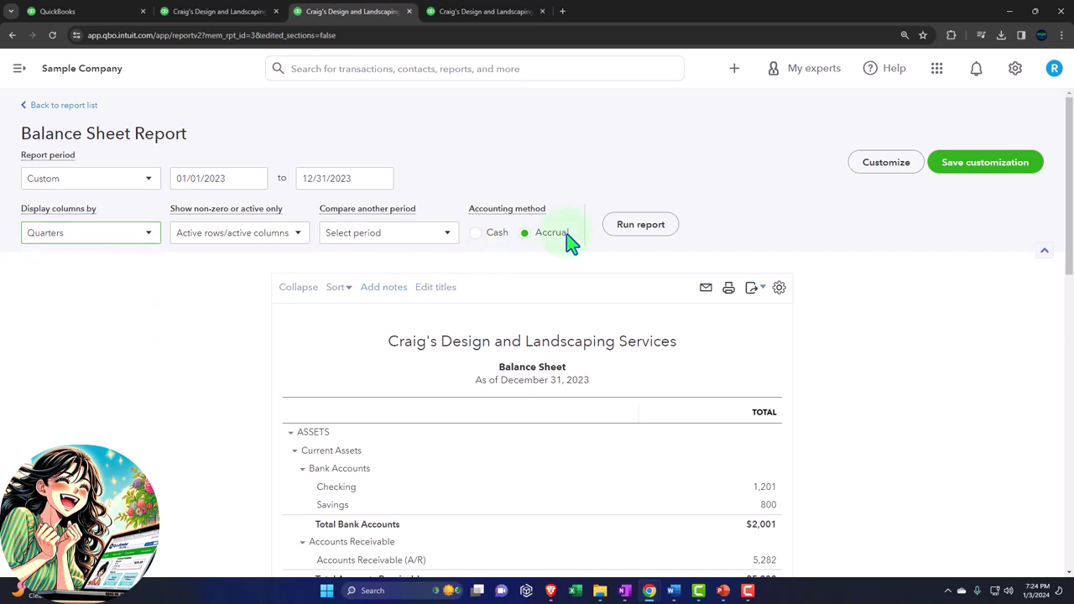
{"action": "left_click", "coordinate": [640, 226]}
- Change the report title in the quarterly report's header to Balance Sheet By QT
{"action": "left_click", "coordinate": [533, 195]}
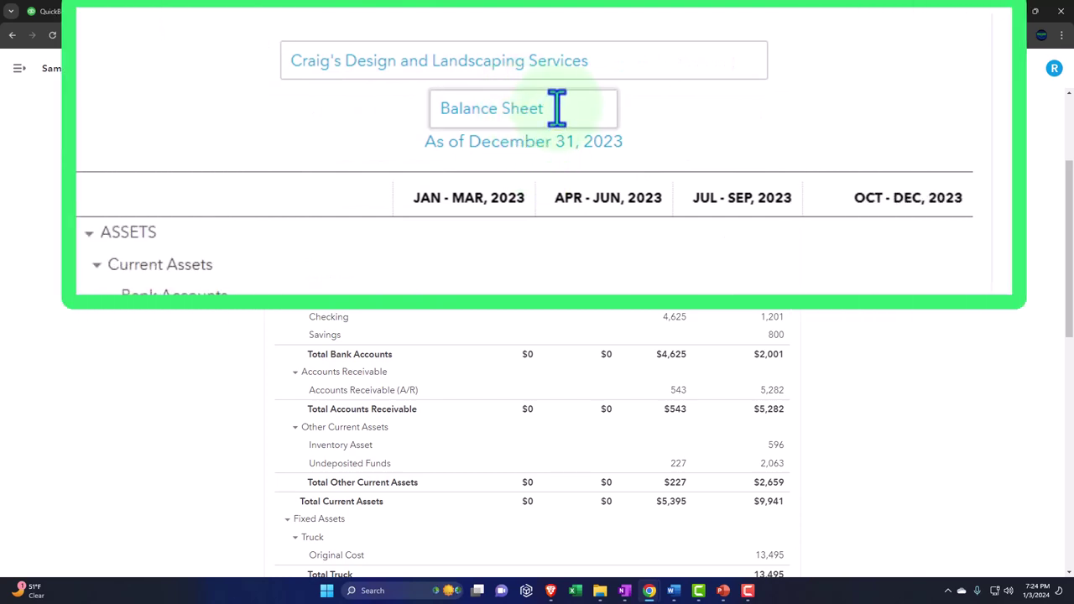
{"action": "left_click", "coordinate": [112, 163]}
{"action": "left_click", "coordinate": [511, 109]}
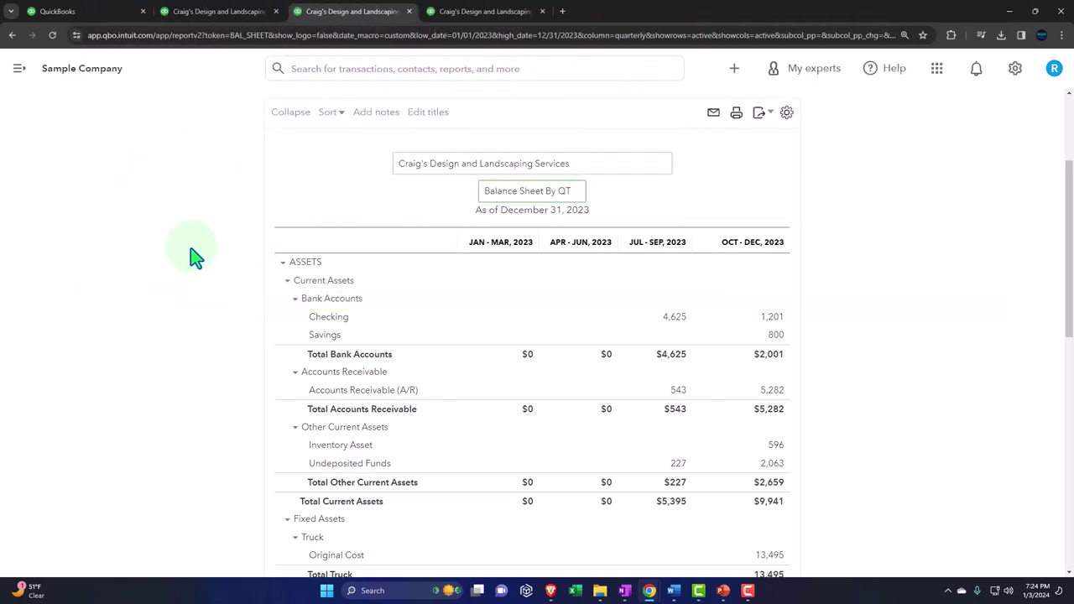
{"action": "left_click", "coordinate": [192, 256]}
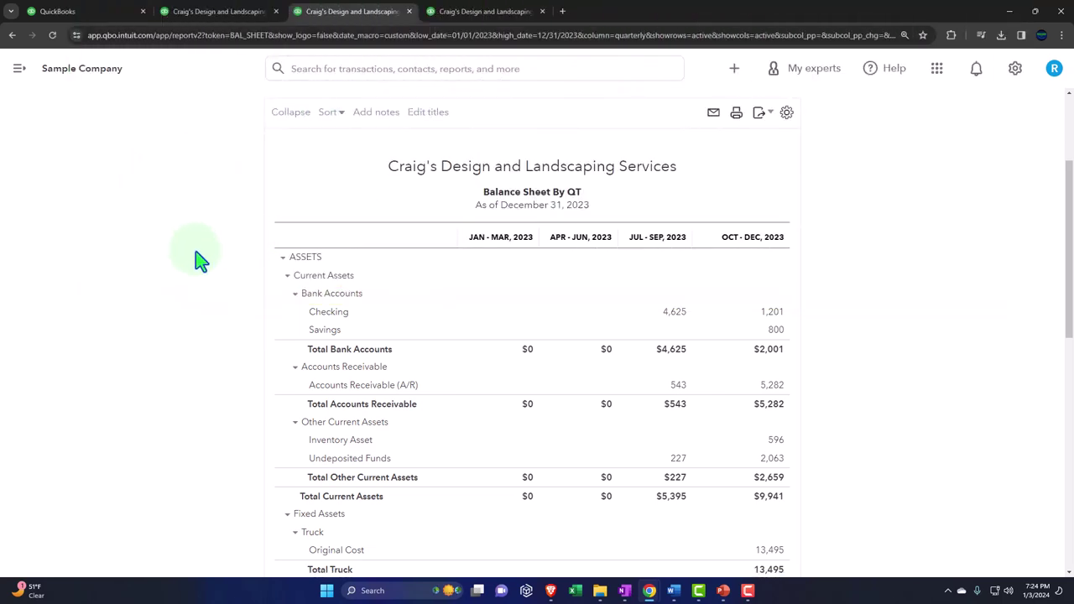
- Save the quarterly report as 3 Balance Sheet By QT in the Month End Reports group
{"action": "scroll", "coordinate": [195, 251], "scroll_direction": "up", "scroll_amount": 2}
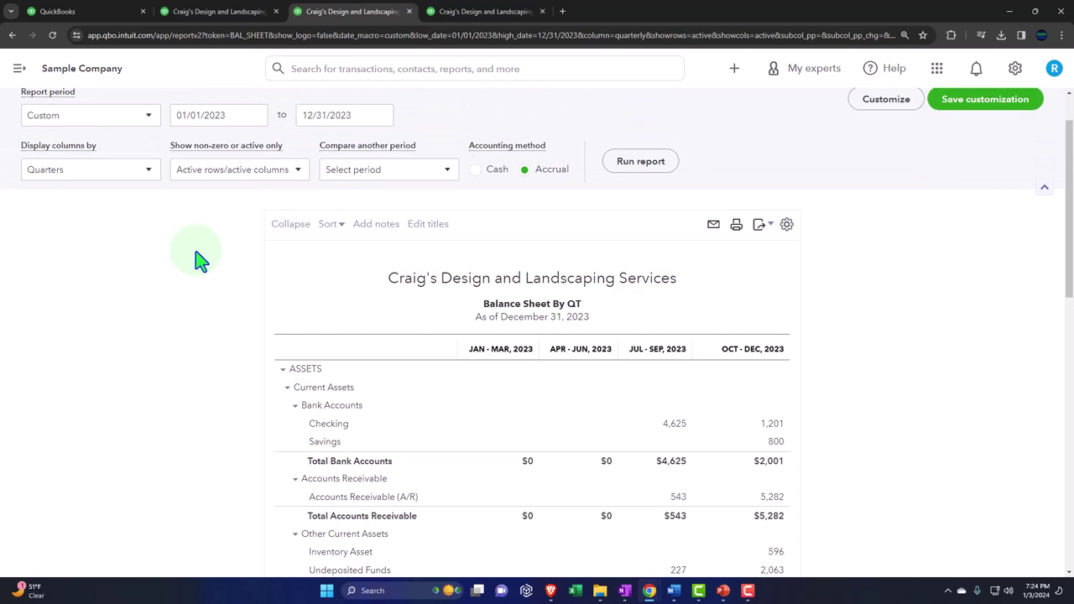
{"action": "scroll", "coordinate": [202, 260], "scroll_direction": "up", "scroll_amount": 1}
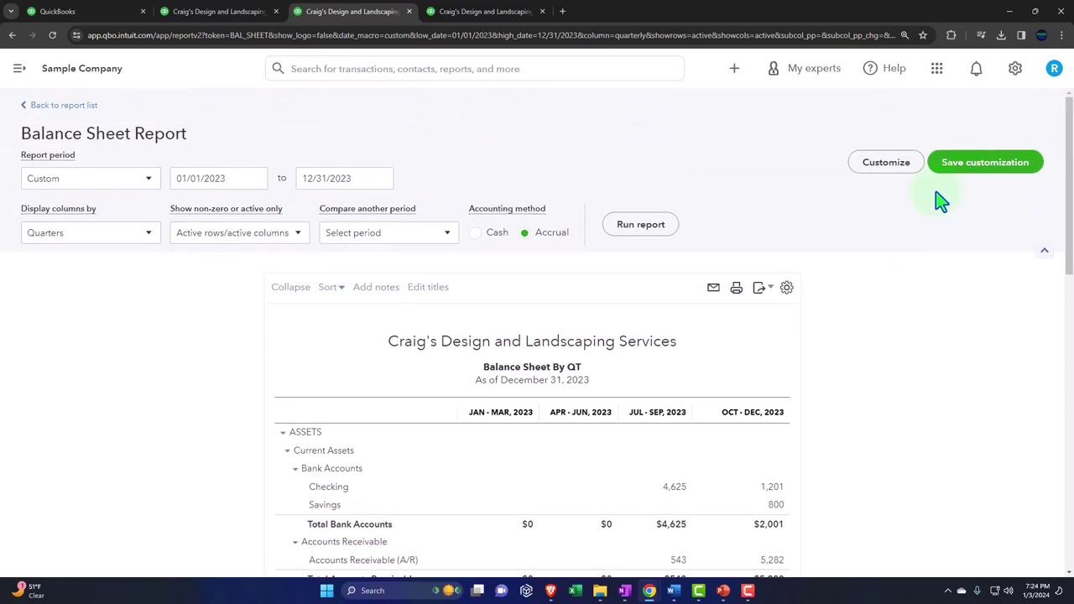
{"action": "left_click", "coordinate": [949, 172]}
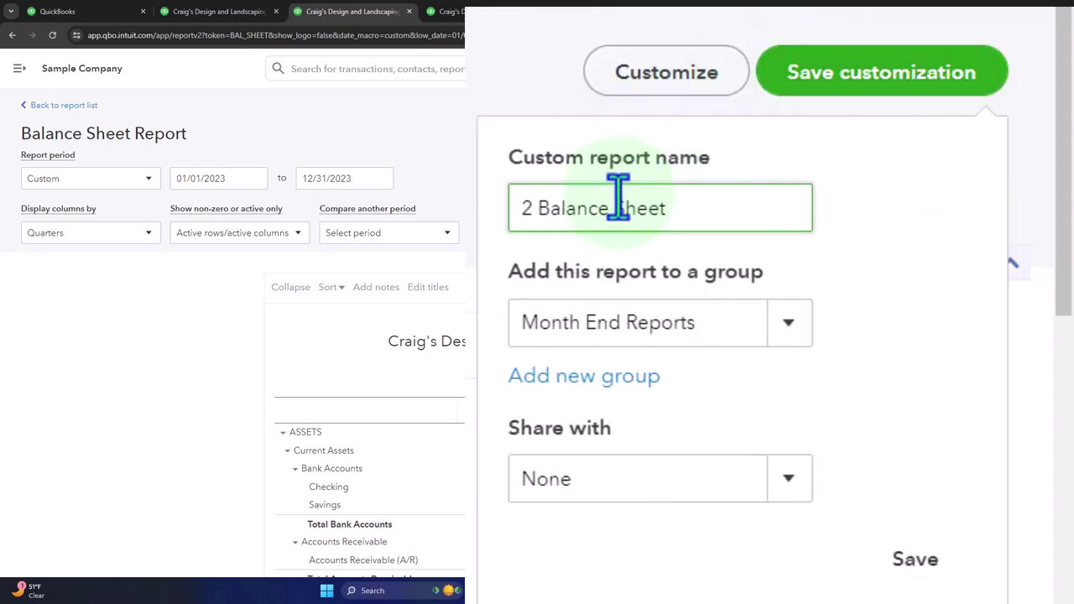
{"action": "key", "text": "BackSpace"}
{"action": "key", "text": "BackSpace"}
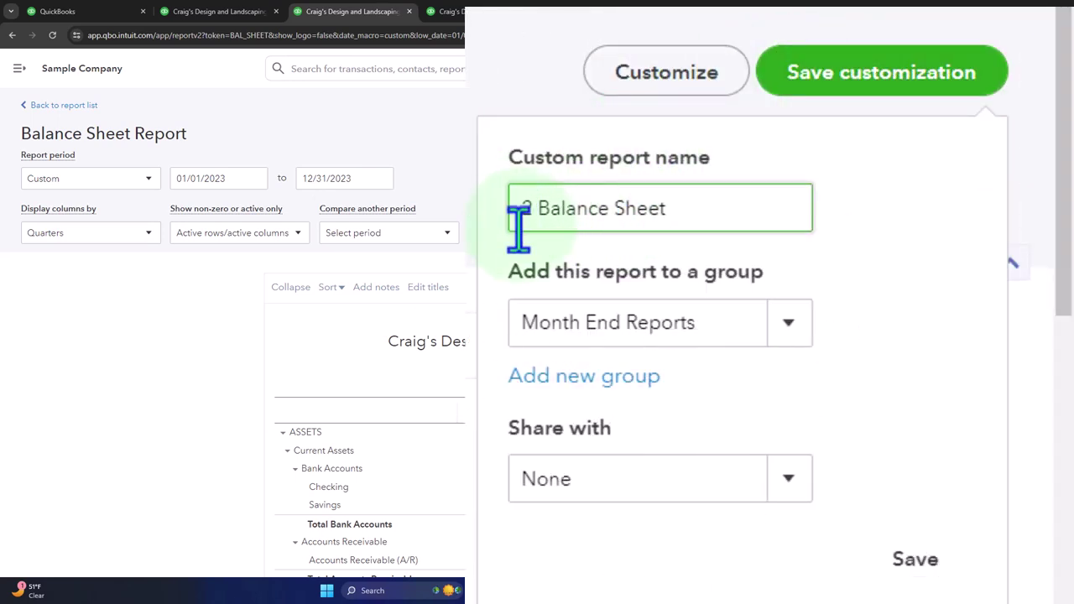
{"action": "type", "text": "3"}
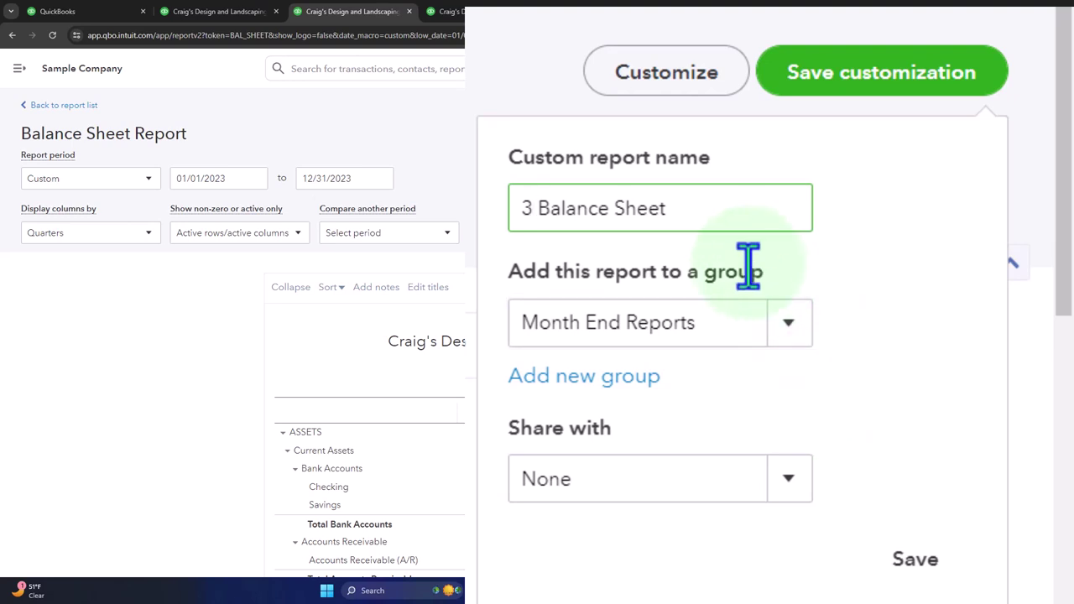
{"action": "left_click", "coordinate": [701, 210]}
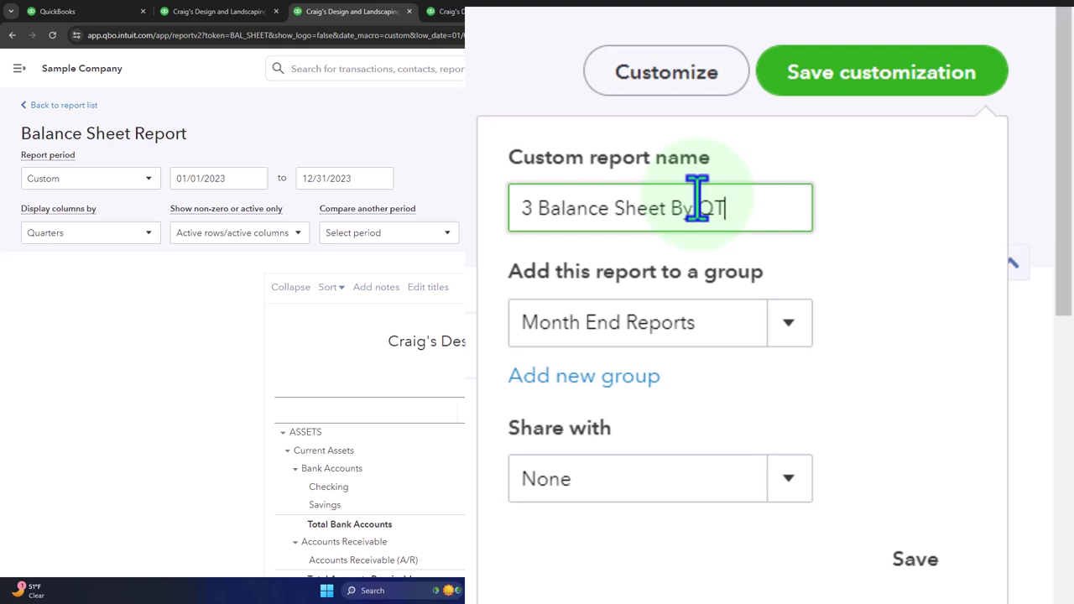
{"action": "left_click", "coordinate": [915, 558]}
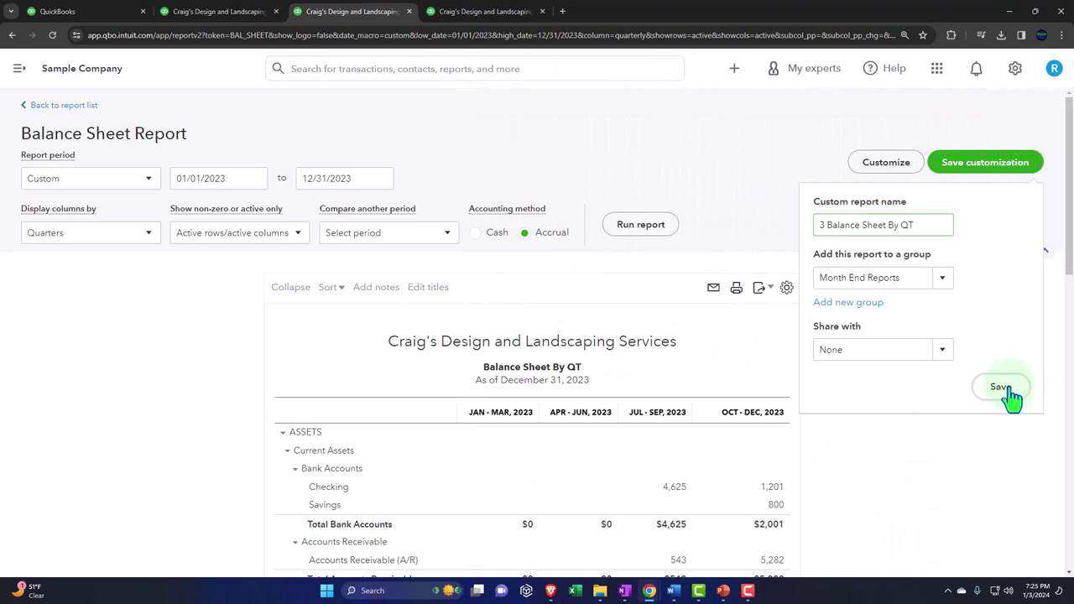
{"action": "scroll", "coordinate": [714, 242], "scroll_direction": "down", "scroll_amount": 2}
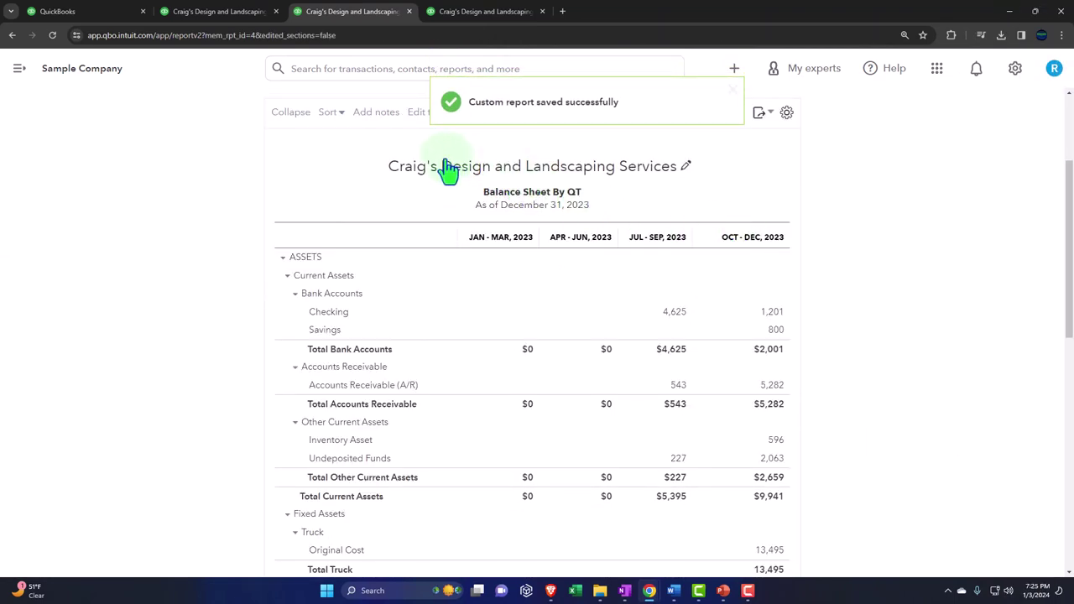
- Refresh the custom reports list in the first browser tab, collapse the navigation menu and check for 3 Balance Sheet By QT
{"action": "left_click", "coordinate": [67, 11]}
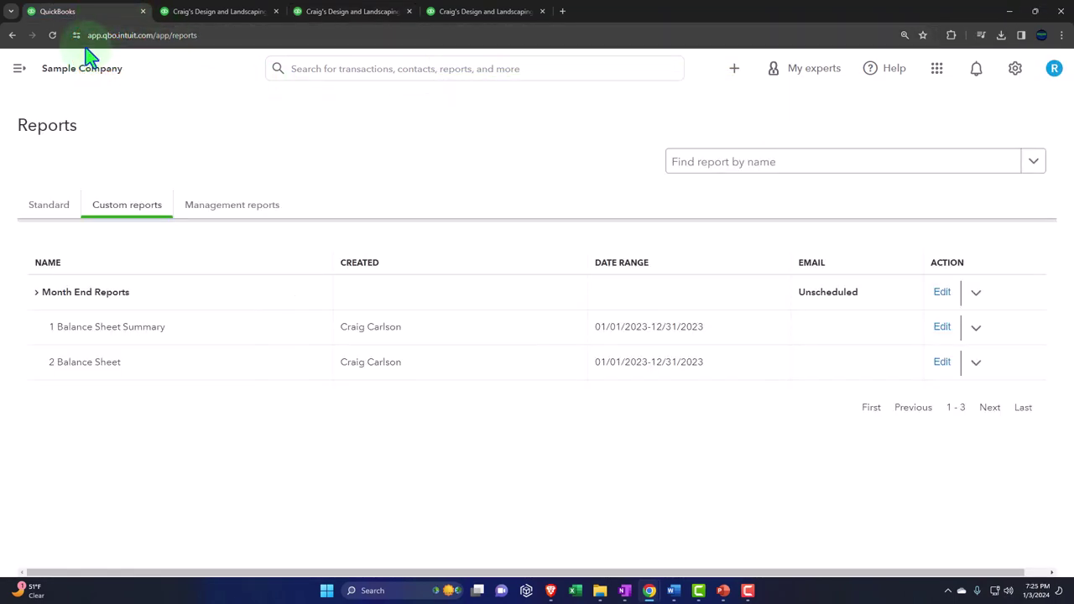
{"action": "left_click", "coordinate": [52, 37]}
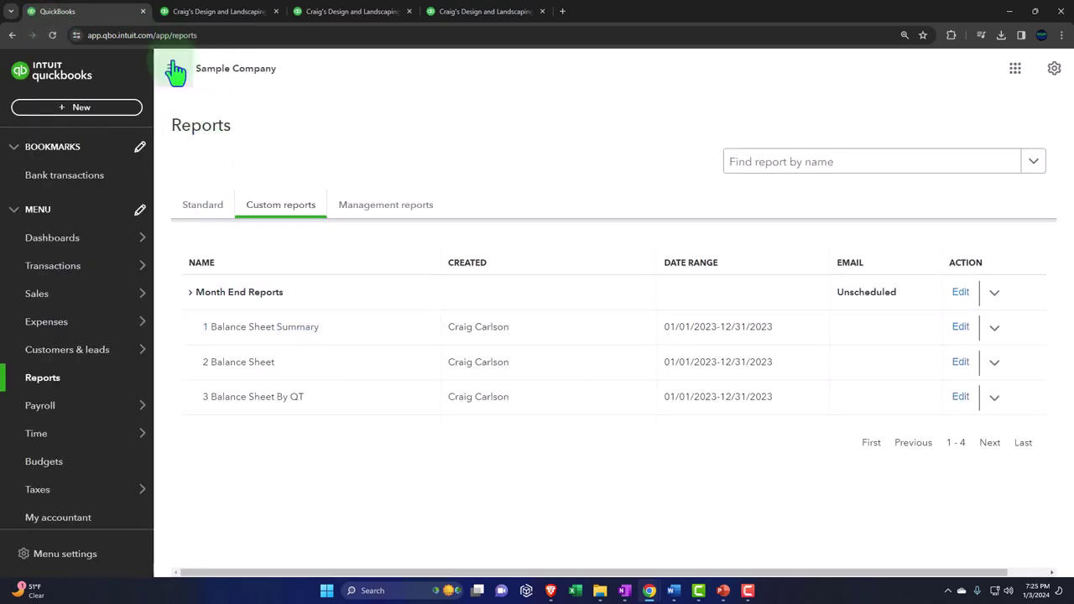
{"action": "left_click", "coordinate": [172, 68]}
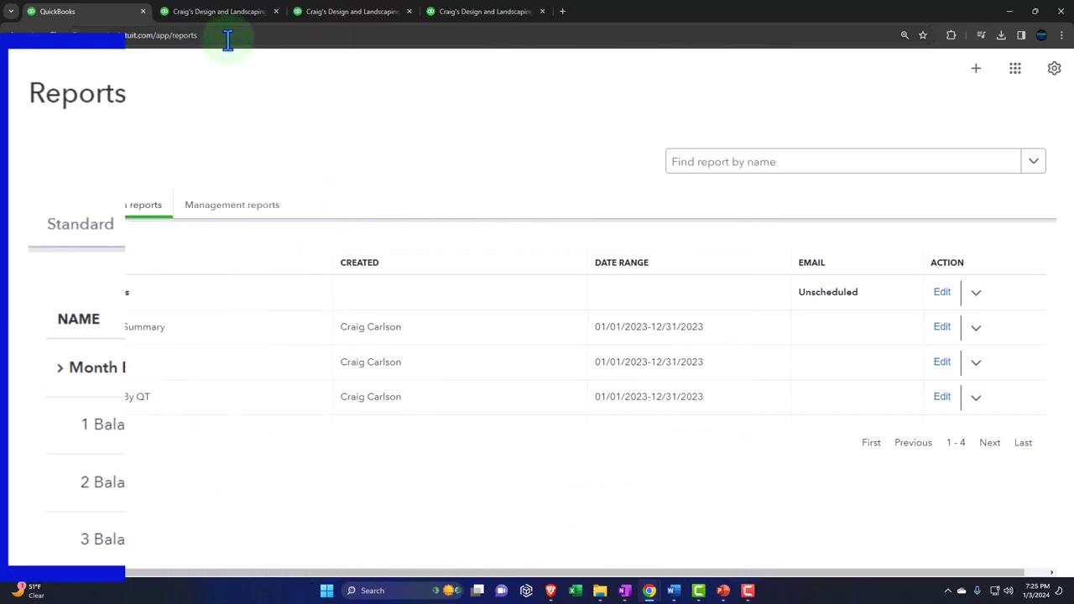
- Return to the Balance Sheet Summary report in the second browser tab and run it with columns displayed as Total Only
{"action": "left_click", "coordinate": [223, 11]}
{"action": "scroll", "coordinate": [276, 311], "scroll_direction": "up", "scroll_amount": 3}
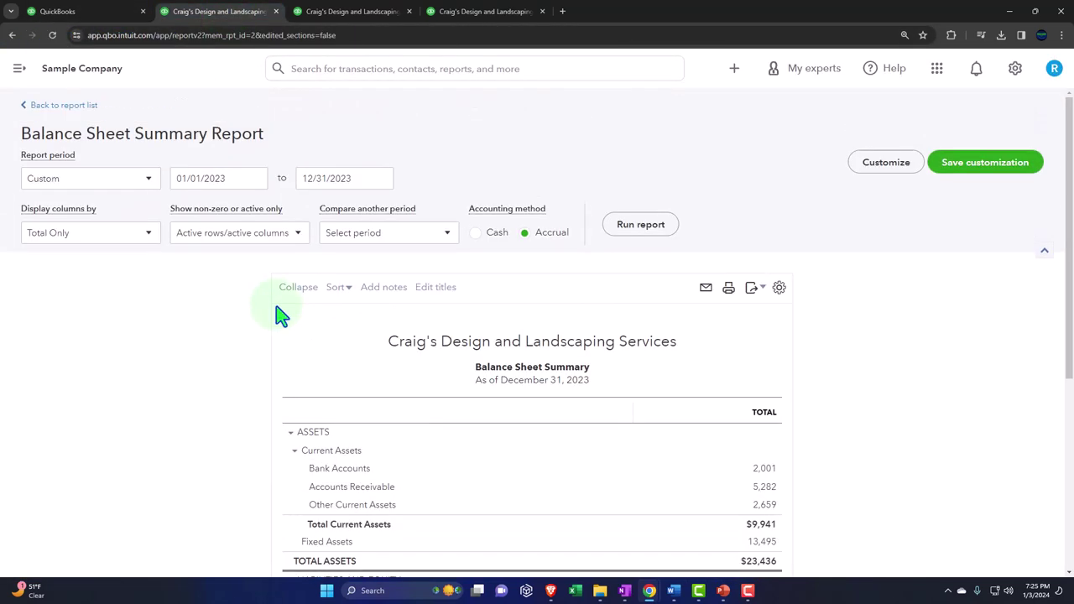
{"action": "left_click", "coordinate": [146, 237]}
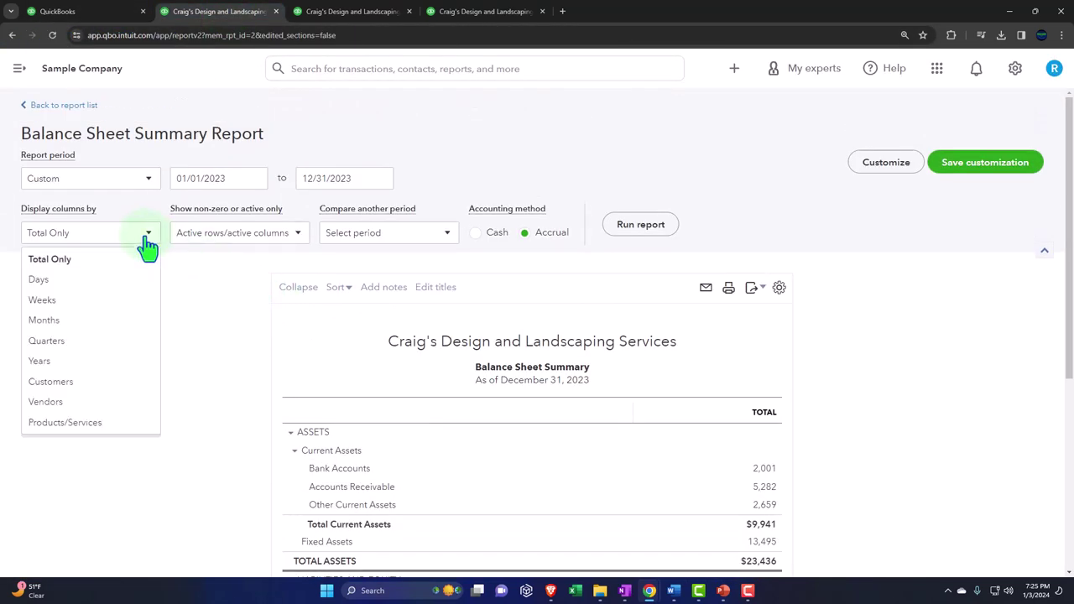
{"action": "left_click", "coordinate": [103, 255]}
{"action": "left_click", "coordinate": [641, 224]}
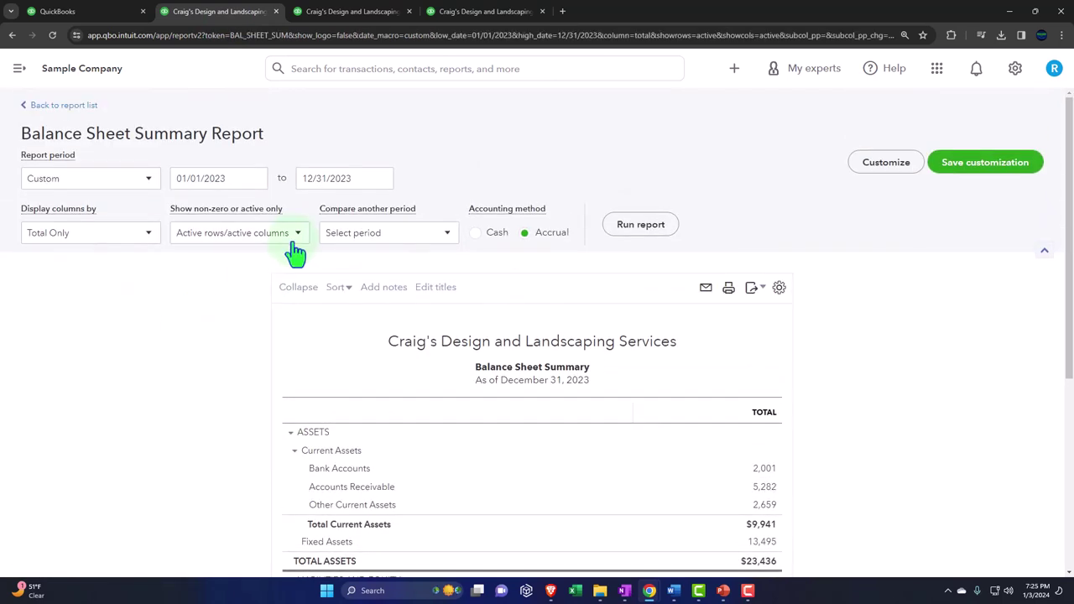
{"action": "left_click", "coordinate": [428, 240]}
{"action": "left_click", "coordinate": [182, 307]}
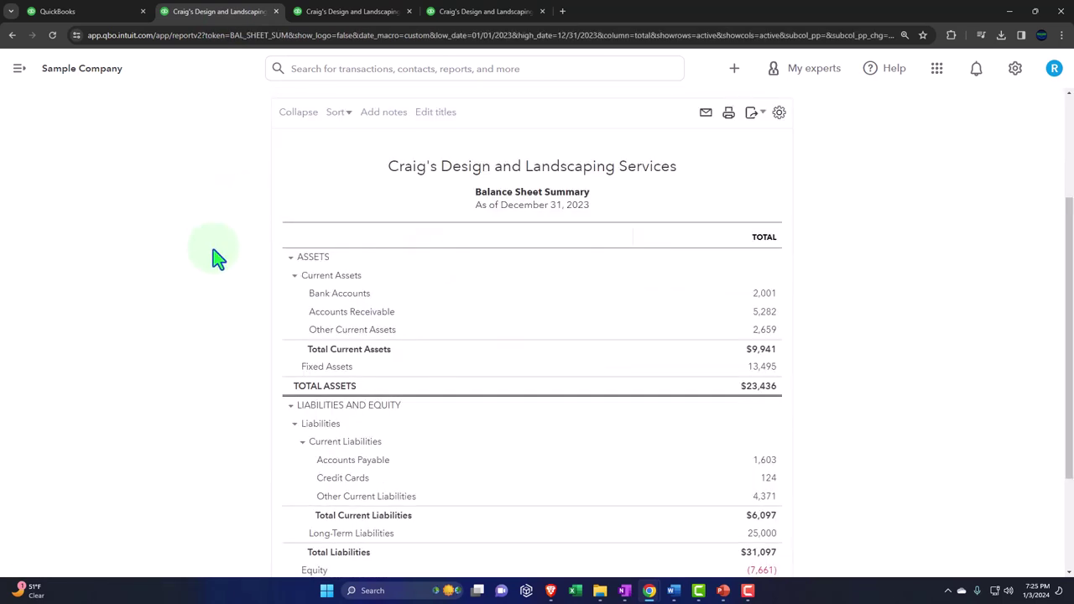
- Set the Balance Sheet Summary's report period to 12/01/2023 through 12/31/2023 and run the report
{"action": "left_click", "coordinate": [239, 187]}
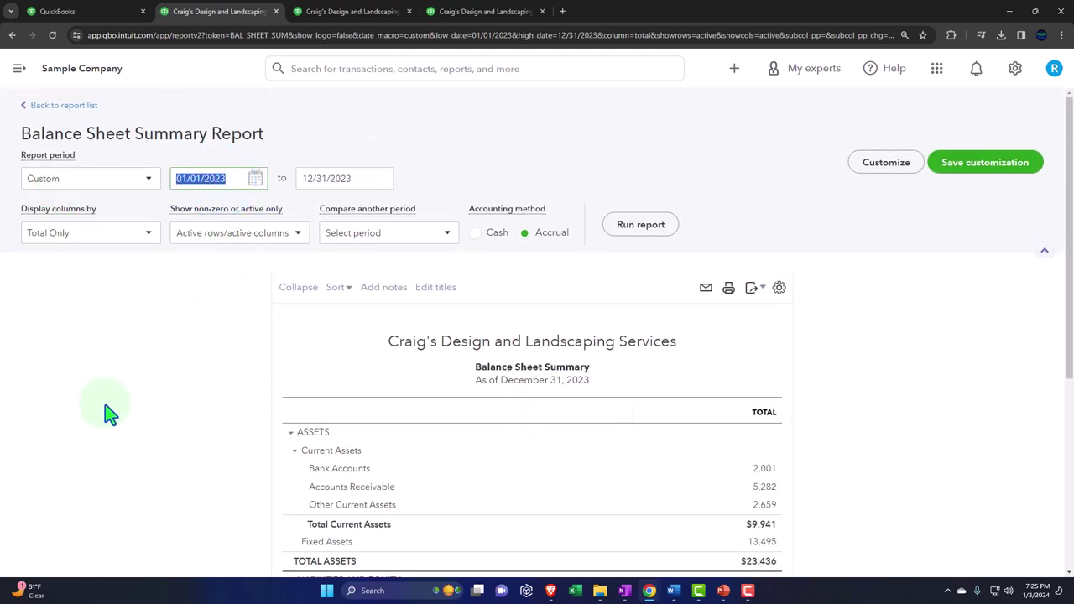
{"action": "type", "text": "1"}
{"action": "type", "text": "2/01/2023"}
{"action": "key", "text": "Tab"}
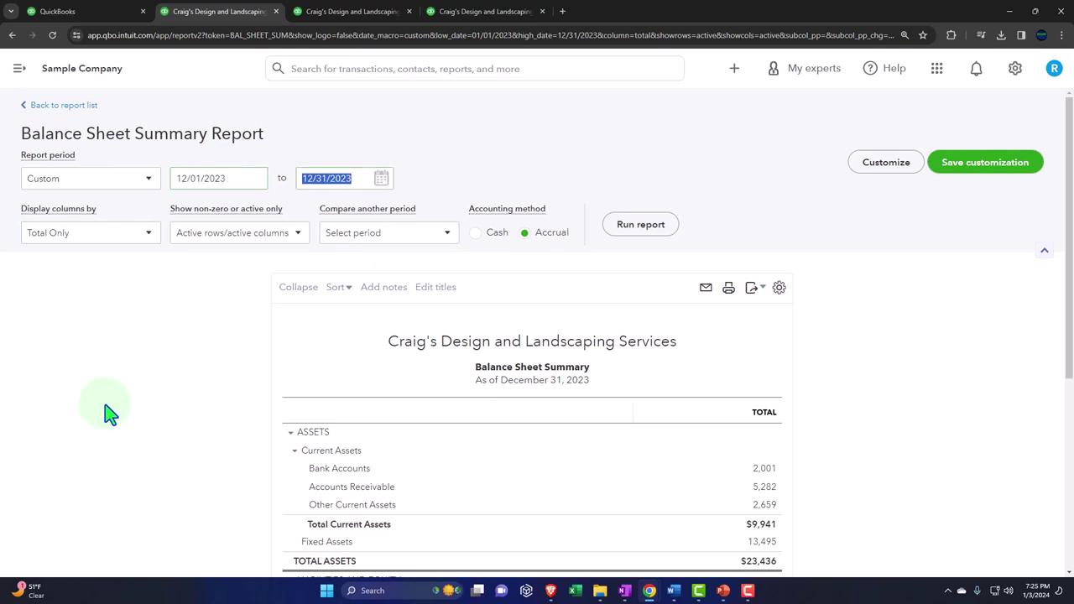
{"action": "left_click", "coordinate": [640, 226]}
{"action": "scroll", "coordinate": [667, 239], "scroll_direction": "down", "scroll_amount": 2}
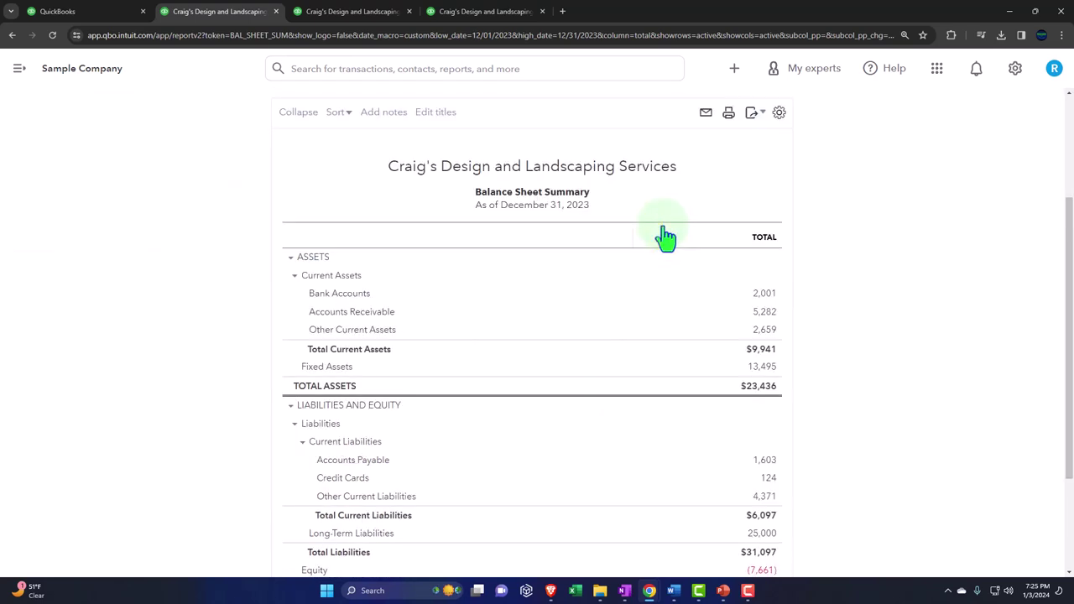
{"action": "scroll", "coordinate": [667, 235], "scroll_direction": "up", "scroll_amount": 2}
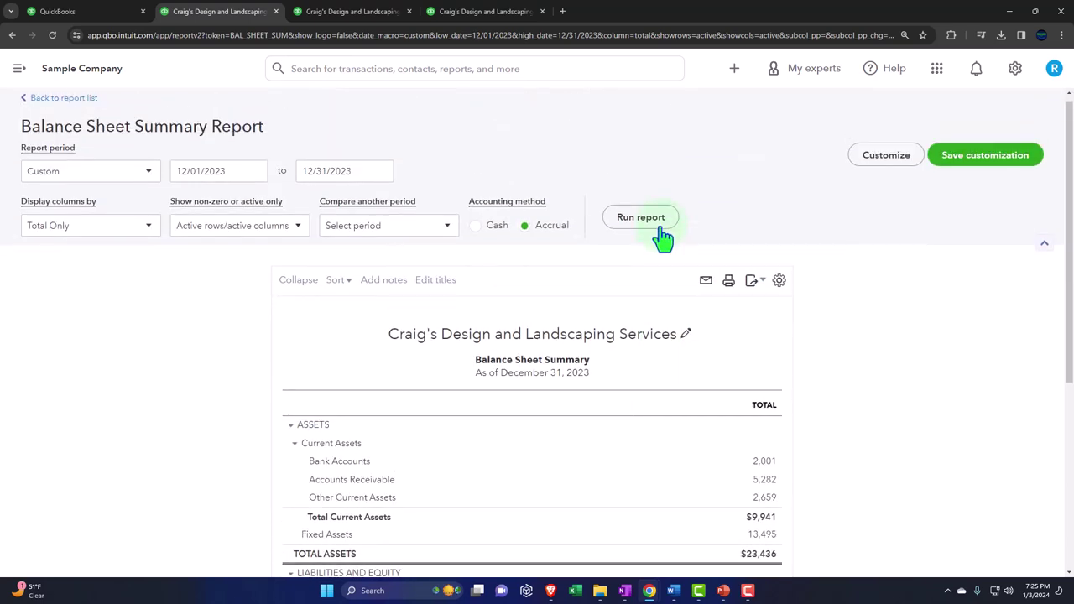
- Compare the report with the previous period, including $ change and % change, and run it
{"action": "left_click", "coordinate": [449, 227]}
{"action": "left_click", "coordinate": [288, 184]}
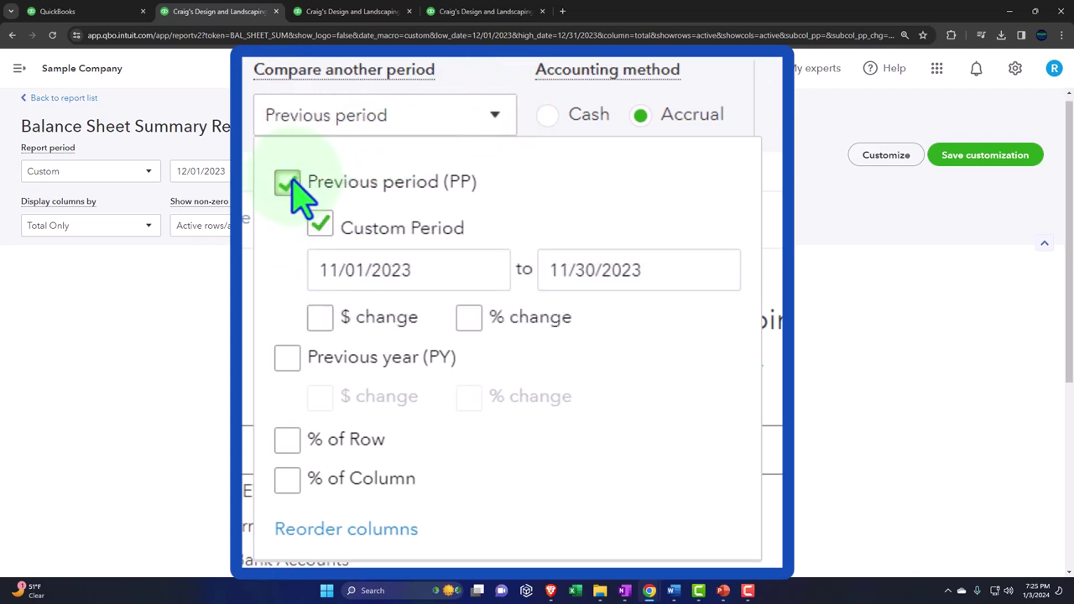
{"action": "left_click", "coordinate": [390, 285]}
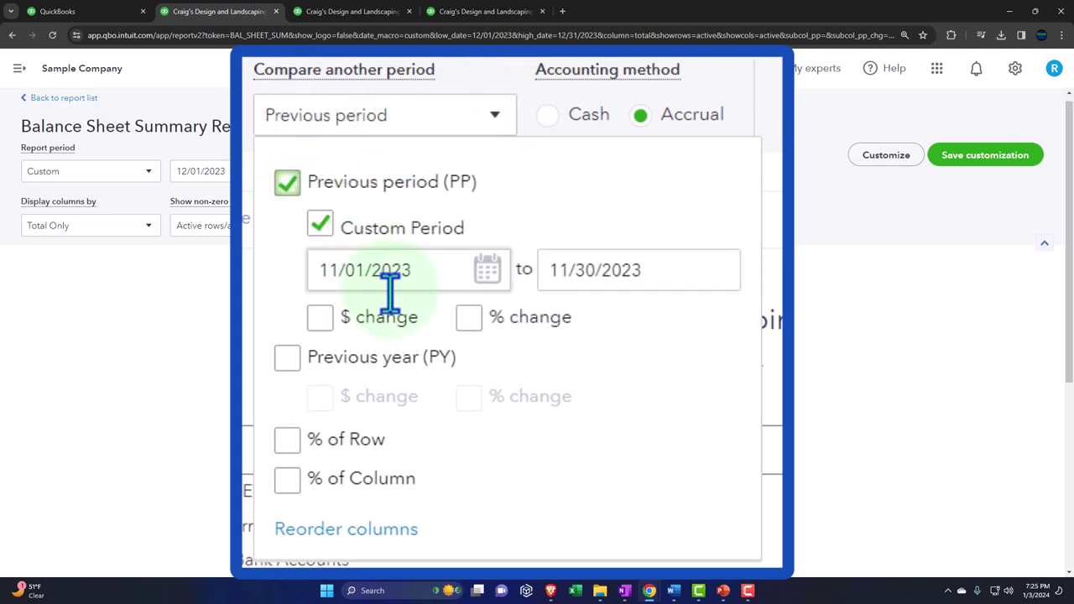
{"action": "left_click", "coordinate": [321, 320]}
{"action": "left_click", "coordinate": [468, 317]}
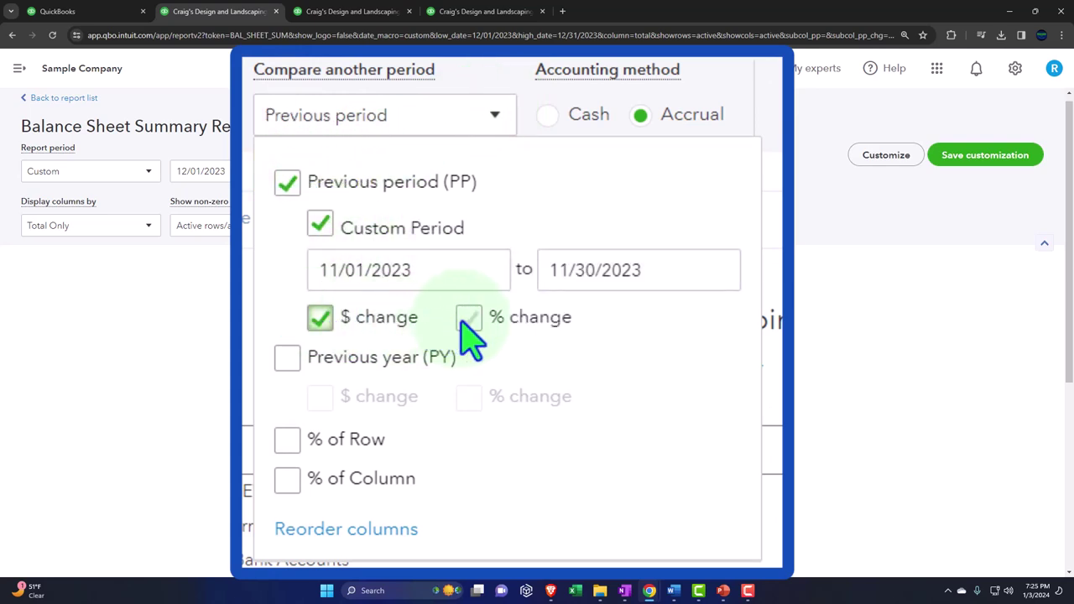
{"action": "left_click", "coordinate": [908, 346]}
{"action": "scroll", "coordinate": [910, 349], "scroll_direction": "down", "scroll_amount": 3}
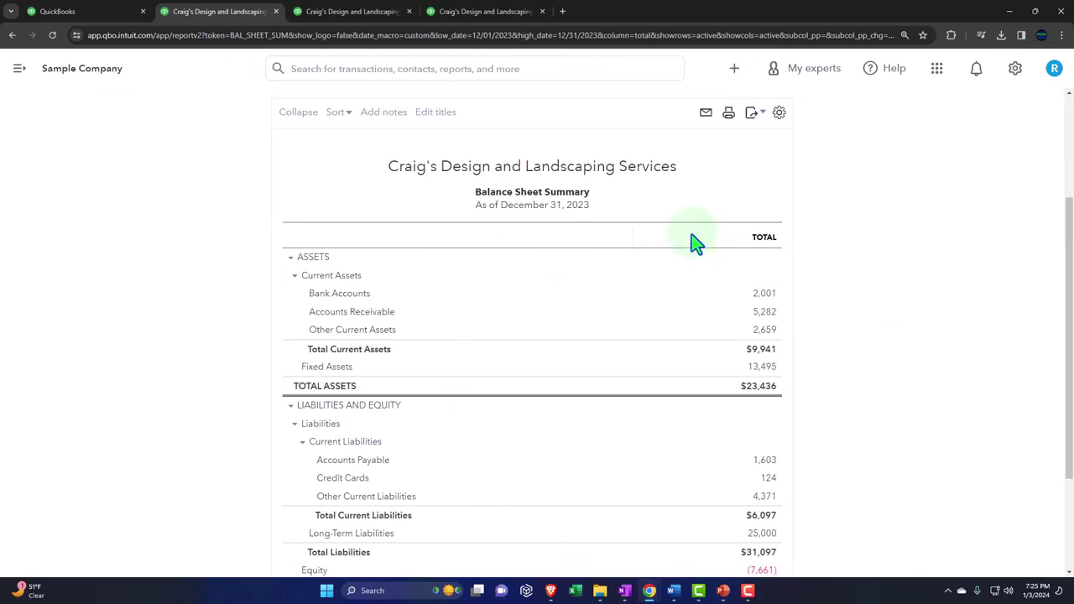
{"action": "scroll", "coordinate": [643, 223], "scroll_direction": "up", "scroll_amount": 2}
{"action": "left_click", "coordinate": [635, 164]}
{"action": "scroll", "coordinate": [523, 307], "scroll_direction": "down", "scroll_amount": 2}
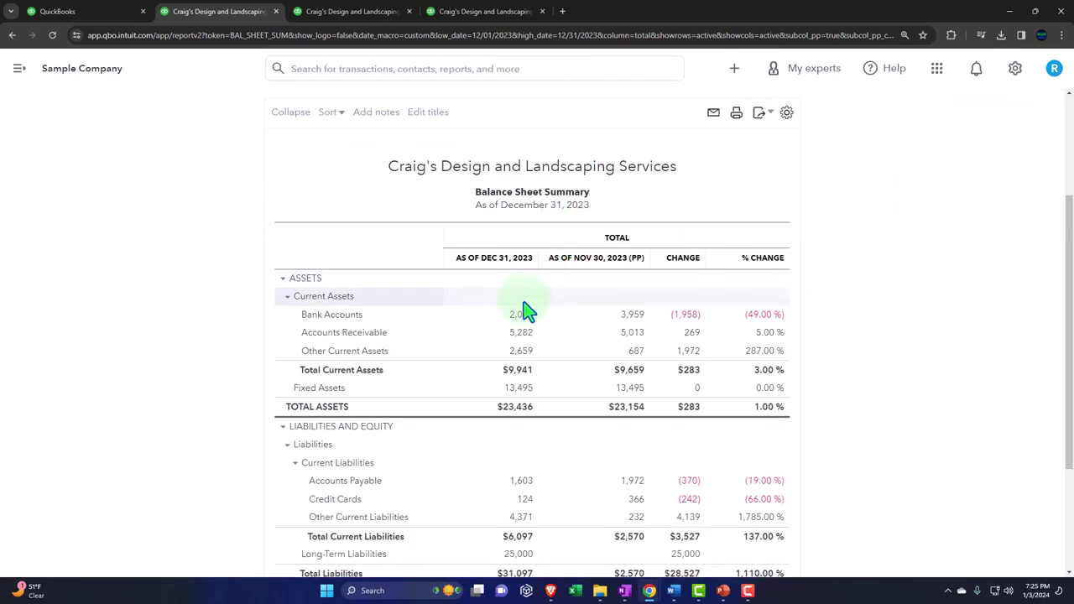
- Change the report title in the header to Comparative Balance Sheet Summary
{"action": "scroll", "coordinate": [559, 307], "scroll_direction": "up", "scroll_amount": 2}
{"action": "left_click", "coordinate": [549, 306]}
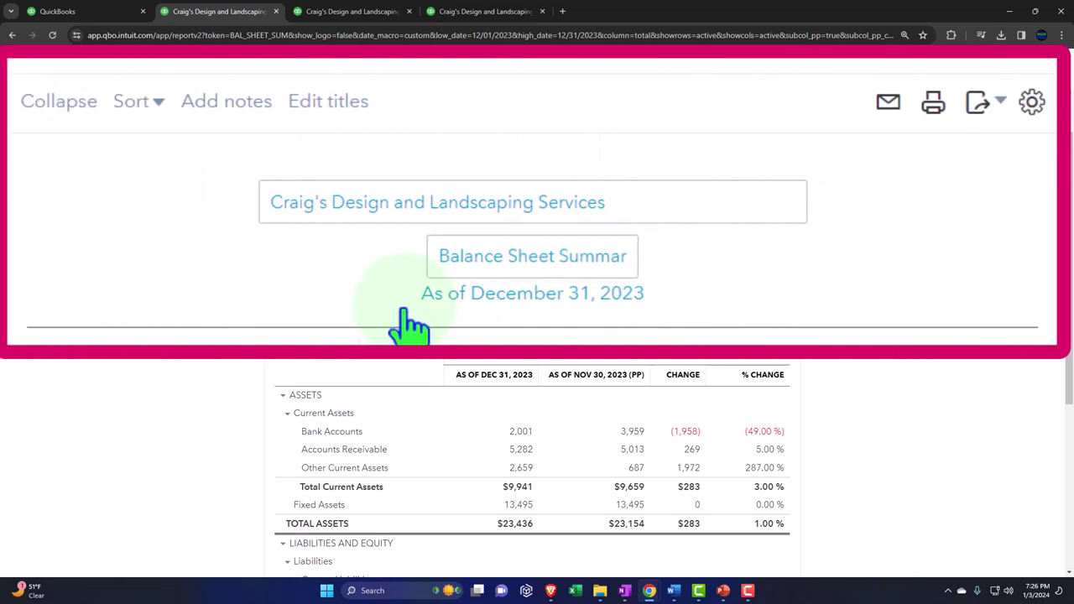
{"action": "left_click", "coordinate": [631, 271]}
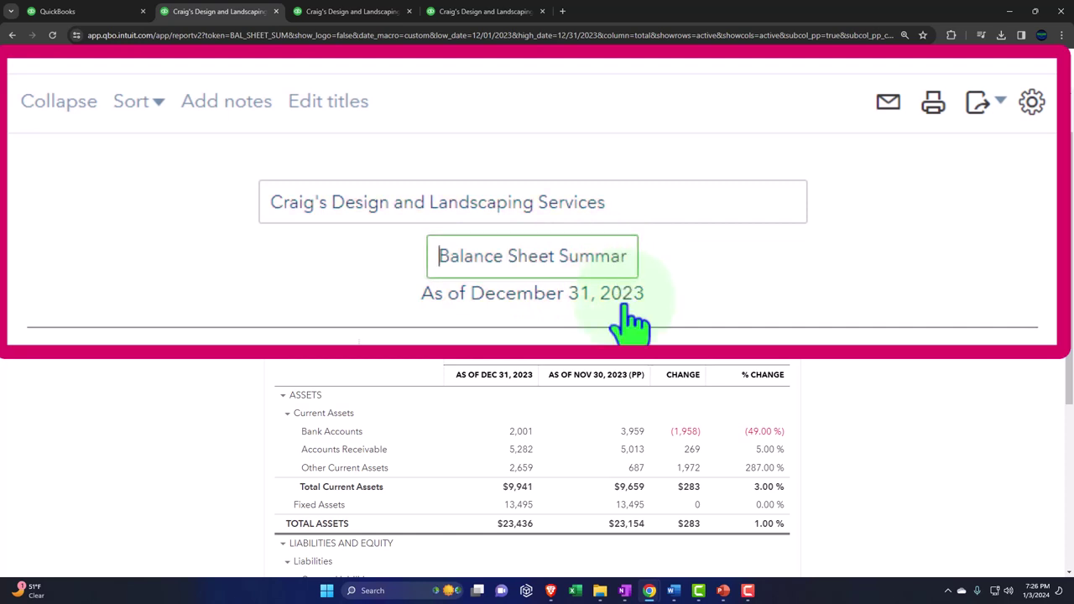
{"action": "type", "text": "Comparative Balance S"}
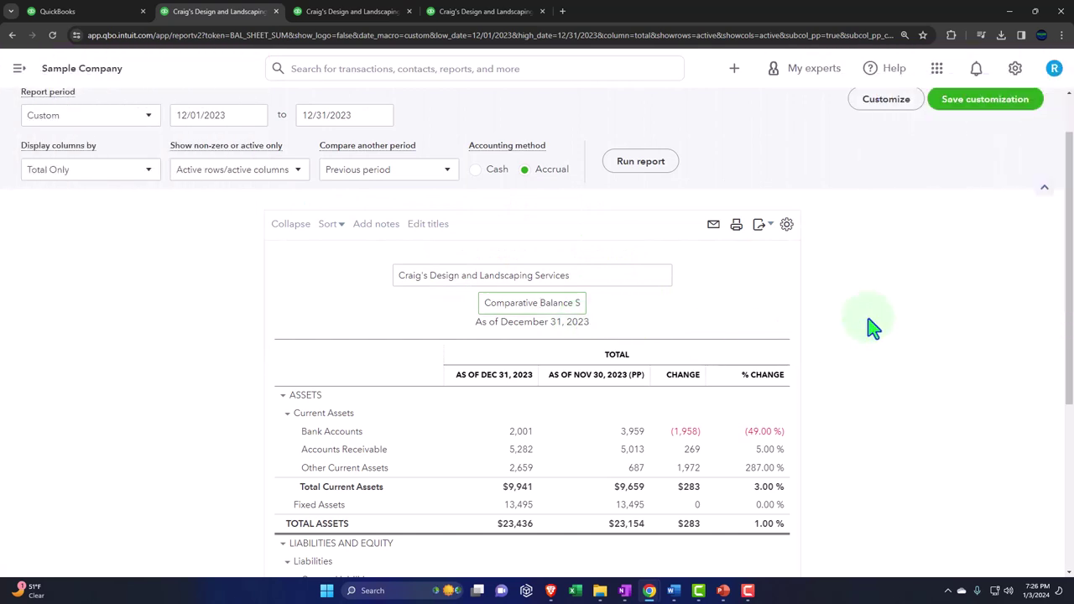
{"action": "left_click", "coordinate": [868, 316]}
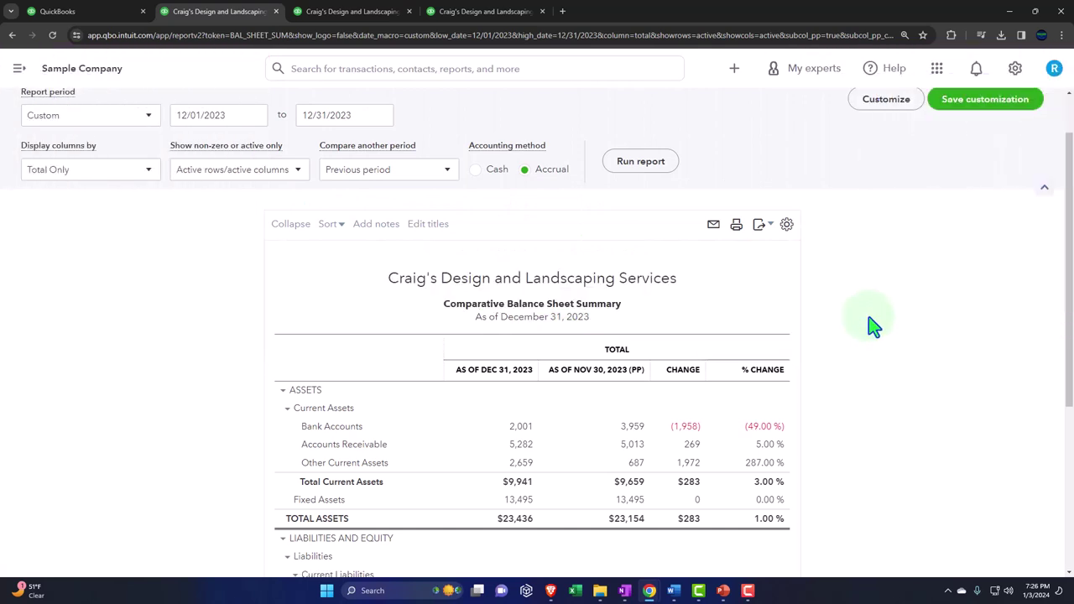
{"action": "scroll", "coordinate": [868, 316], "scroll_direction": "up", "scroll_amount": 1}
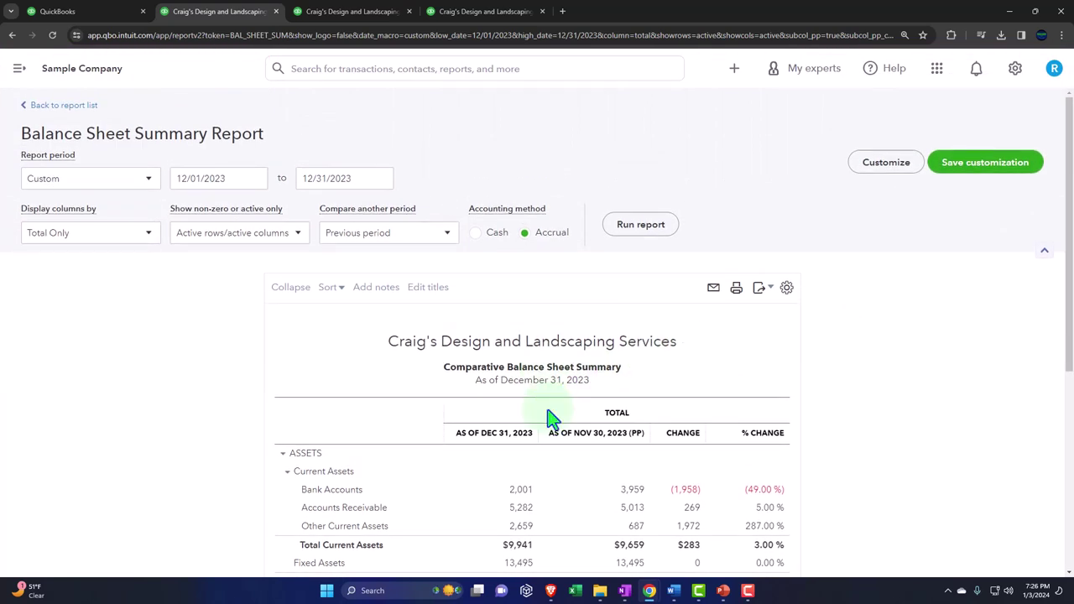
- Copy the title text Comparative Balance Sheet Summary from the report header
{"action": "scroll", "coordinate": [552, 417], "scroll_direction": "down", "scroll_amount": 2}
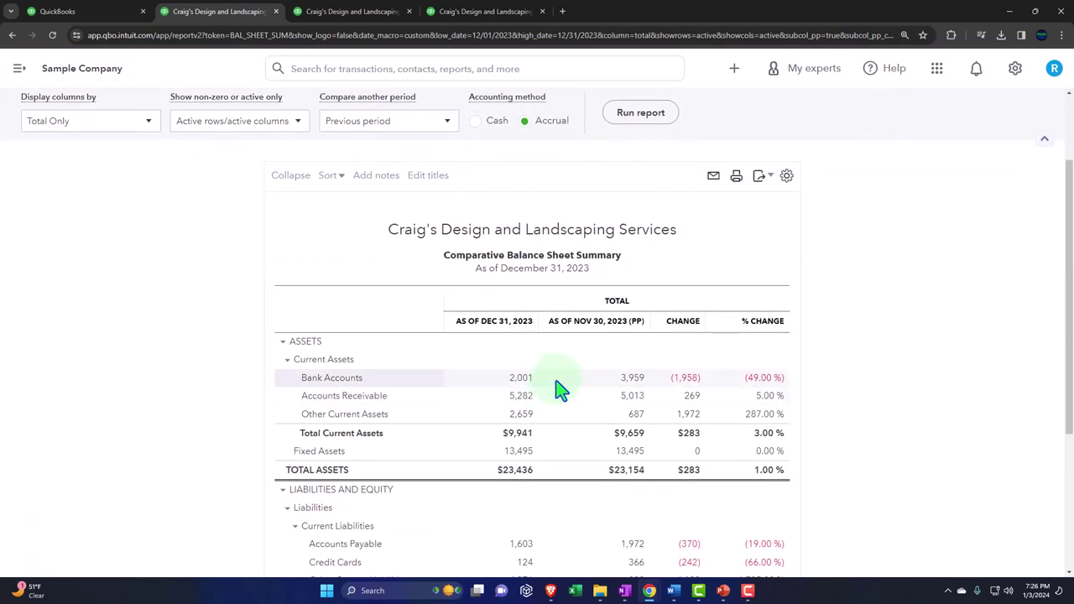
{"action": "left_click", "coordinate": [524, 256]}
{"action": "left_click_drag", "start_coordinate": [485, 254], "coordinate": [643, 260]}
{"action": "key", "text": "ctrl+c"}
{"action": "left_click", "coordinate": [956, 208]}
{"action": "scroll", "coordinate": [956, 244], "scroll_direction": "up", "scroll_amount": 2}
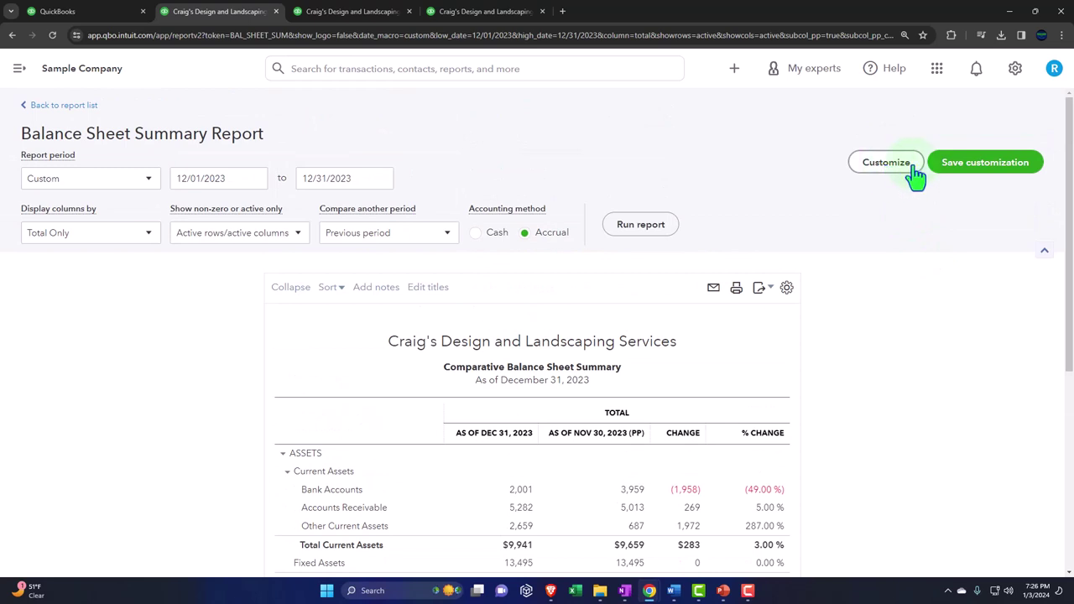
- Save the comparative report as 4 Comparative Balance Sheet Summary in the Month End Reports group, reusing the copied title
{"action": "left_click", "coordinate": [961, 170]}
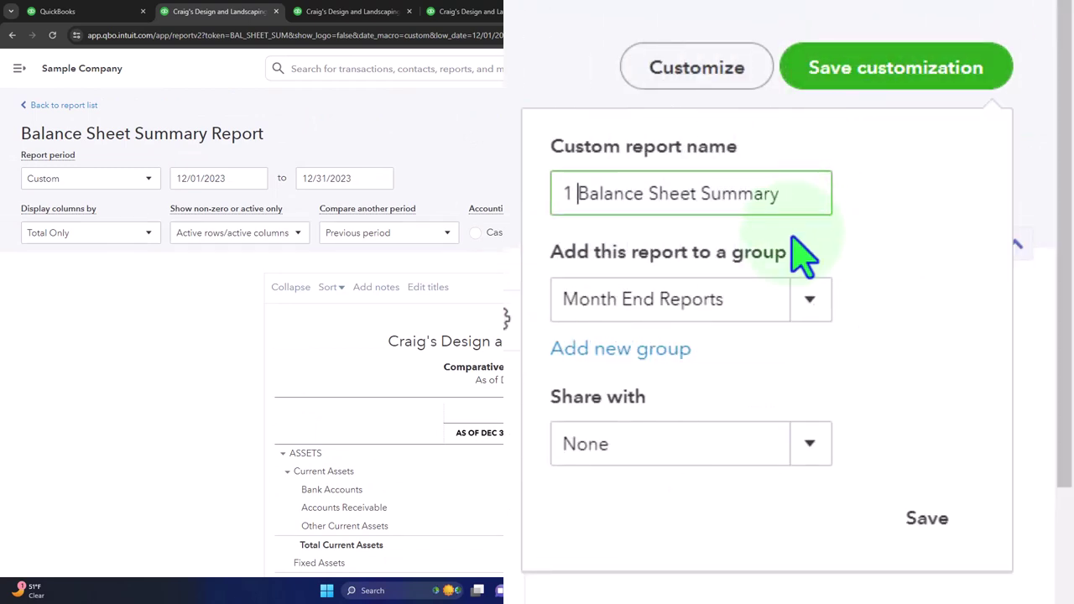
{"action": "triple_click", "coordinate": [788, 187]}
{"action": "key", "text": "ctrl+v"}
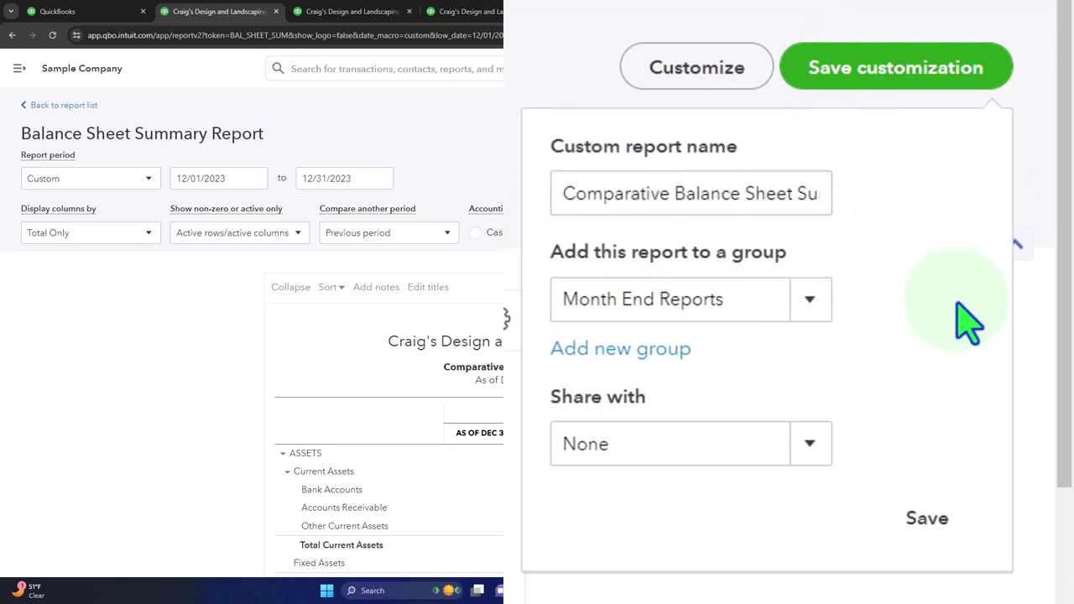
{"action": "left_click_drag", "start_coordinate": [563, 197], "coordinate": [570, 248]}
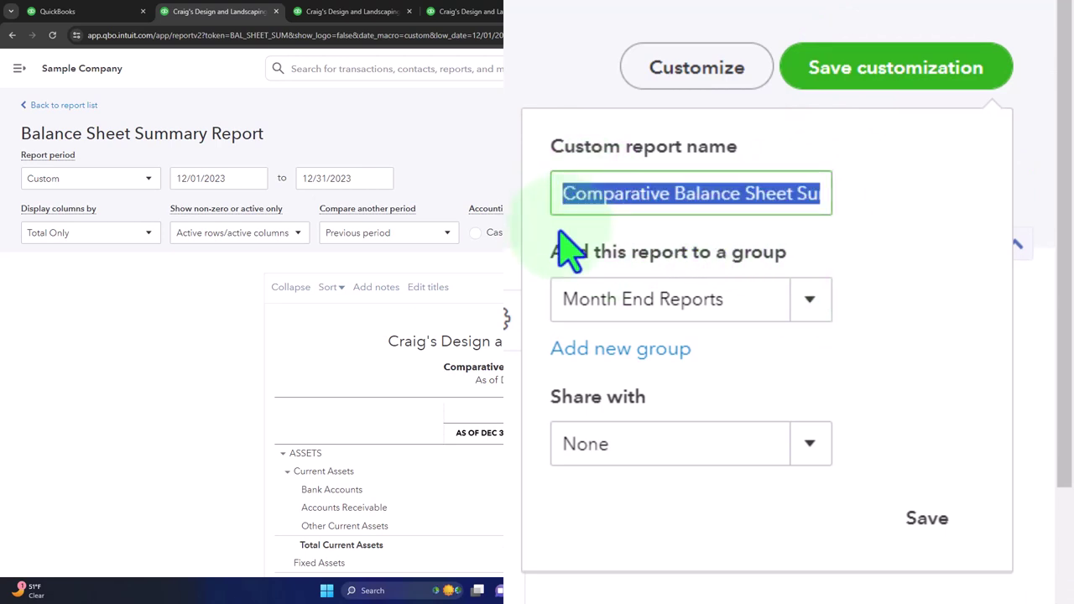
{"action": "key", "text": "Left"}
{"action": "type", "text": "4"}
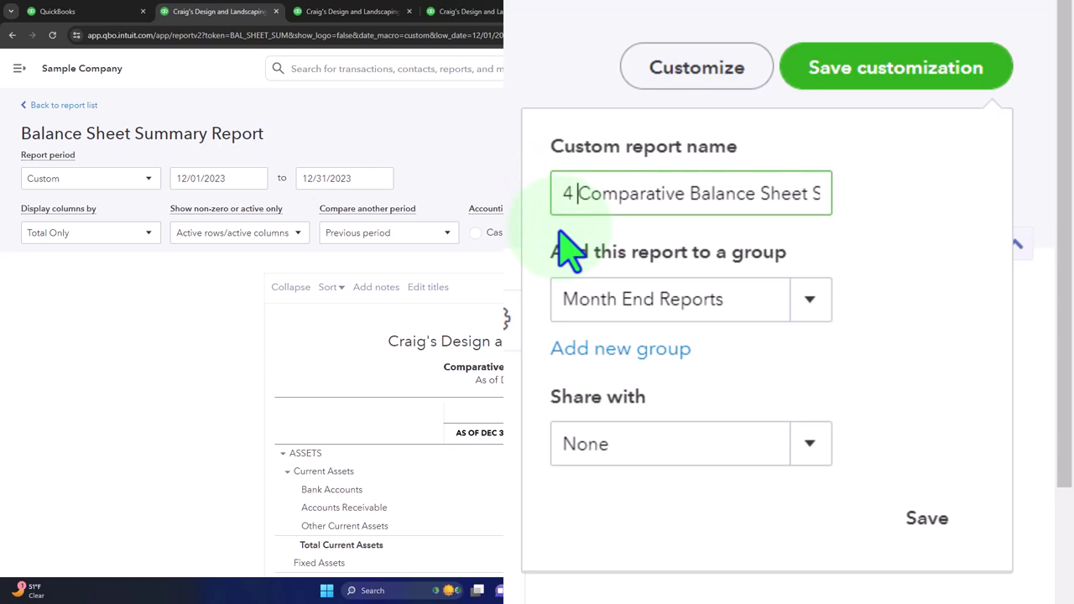
{"action": "left_click", "coordinate": [919, 521]}
{"action": "scroll", "coordinate": [772, 335], "scroll_direction": "down", "scroll_amount": 2}
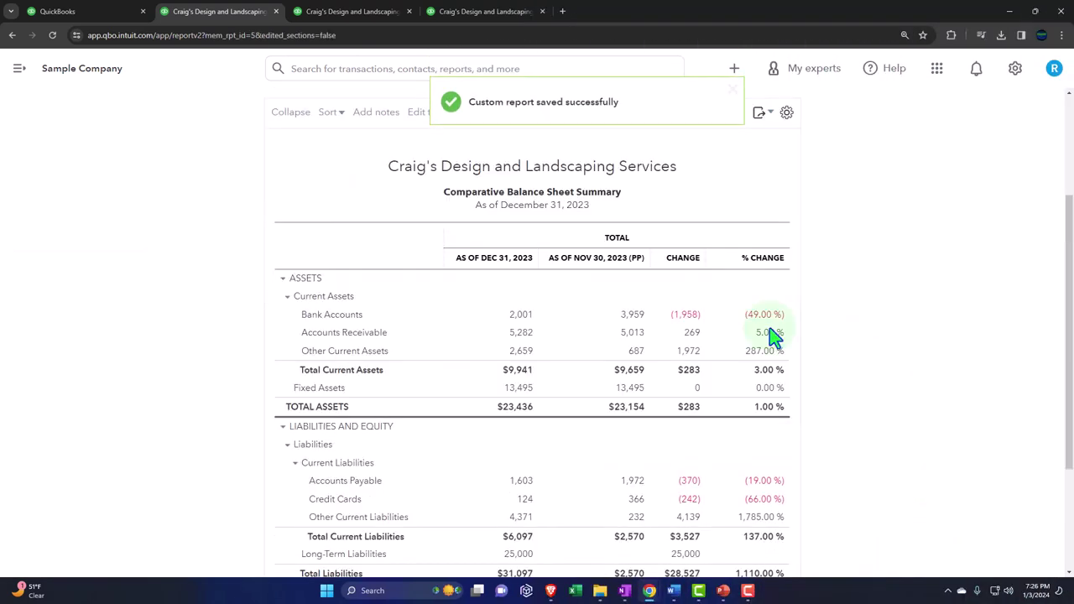
- Refresh the custom reports list in the first browser tab, collapse the navigation menu and check for 4 Comparative Balance Sheet Summary
{"action": "left_click", "coordinate": [95, 15]}
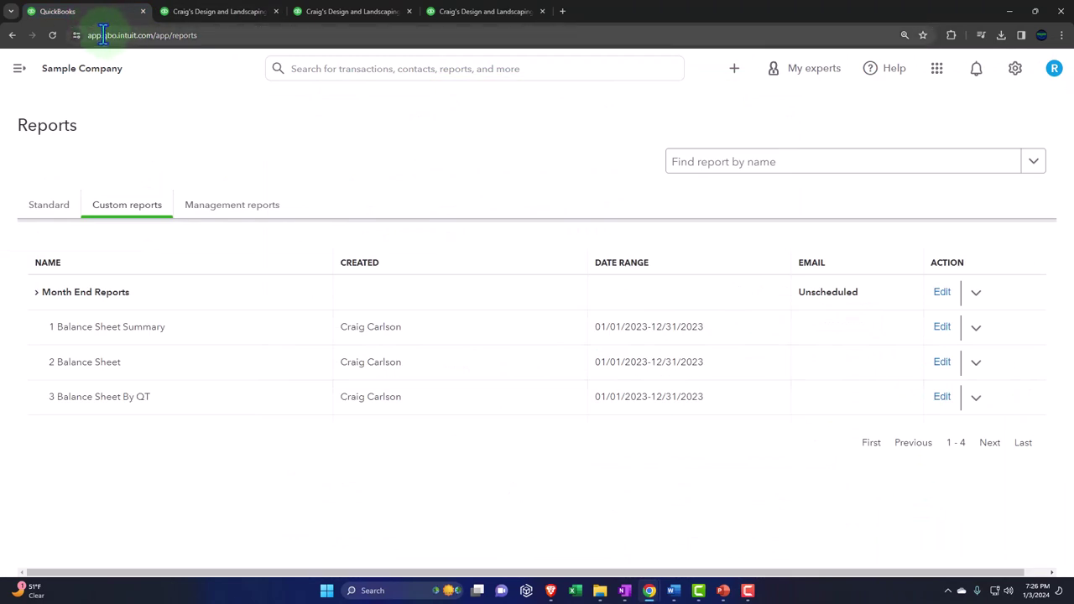
{"action": "left_click", "coordinate": [52, 35]}
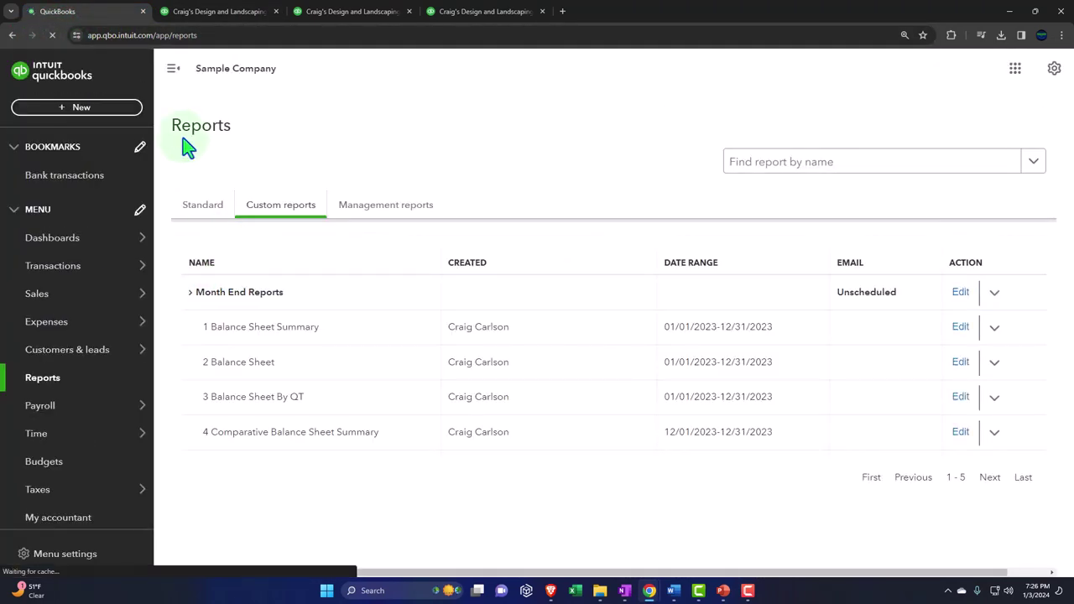
{"action": "left_click", "coordinate": [174, 66]}
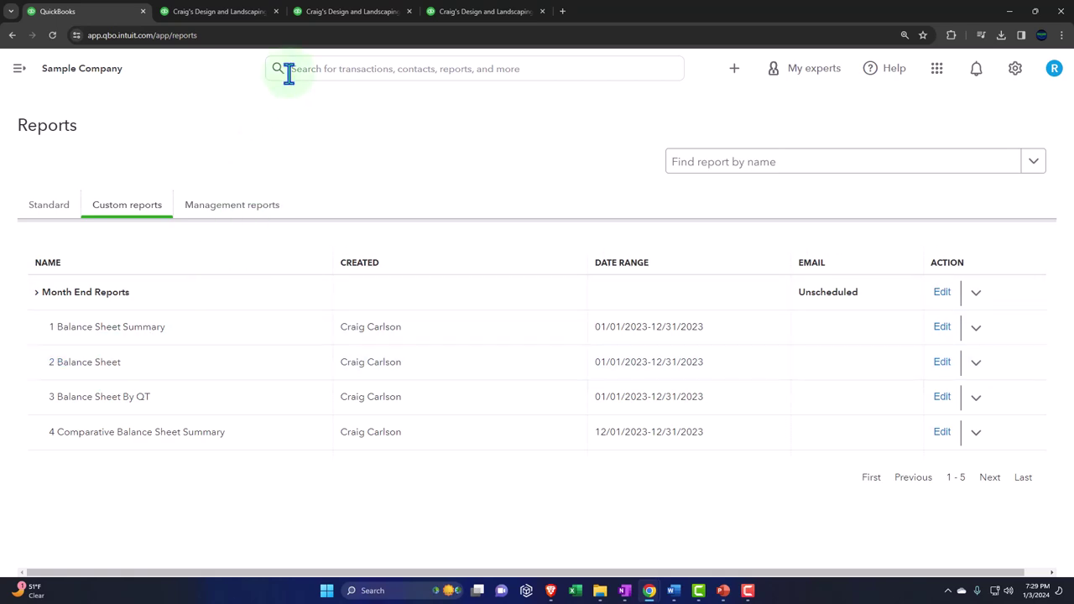
- Switch to the Balance Sheet By QT report in the third browser tab and run it with columns displayed as Total Only
{"action": "left_click", "coordinate": [327, 20]}
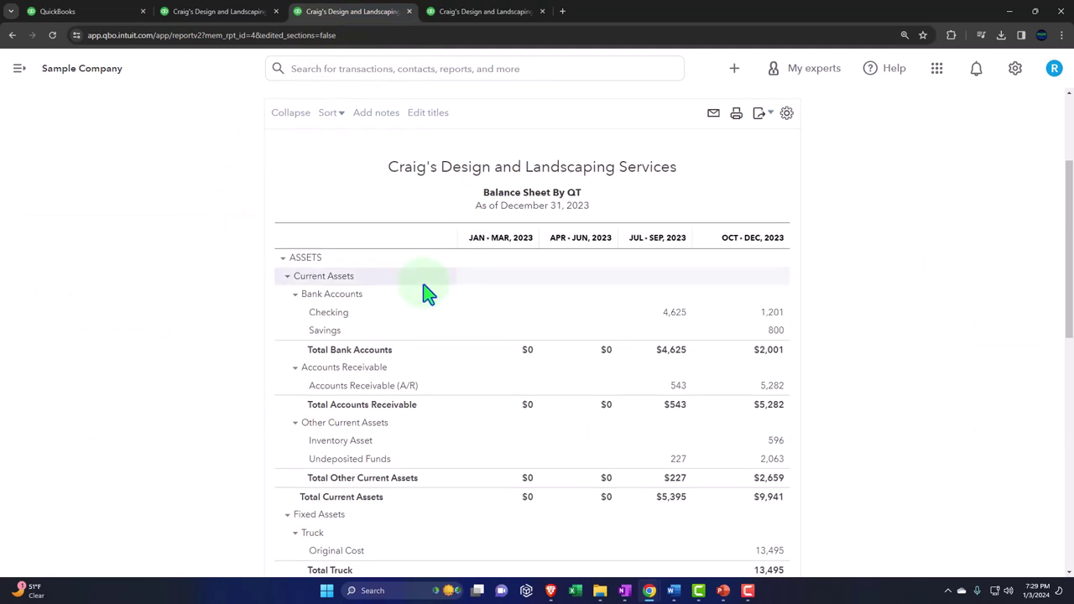
{"action": "scroll", "coordinate": [403, 290], "scroll_direction": "up", "scroll_amount": 2}
{"action": "left_click", "coordinate": [148, 241]}
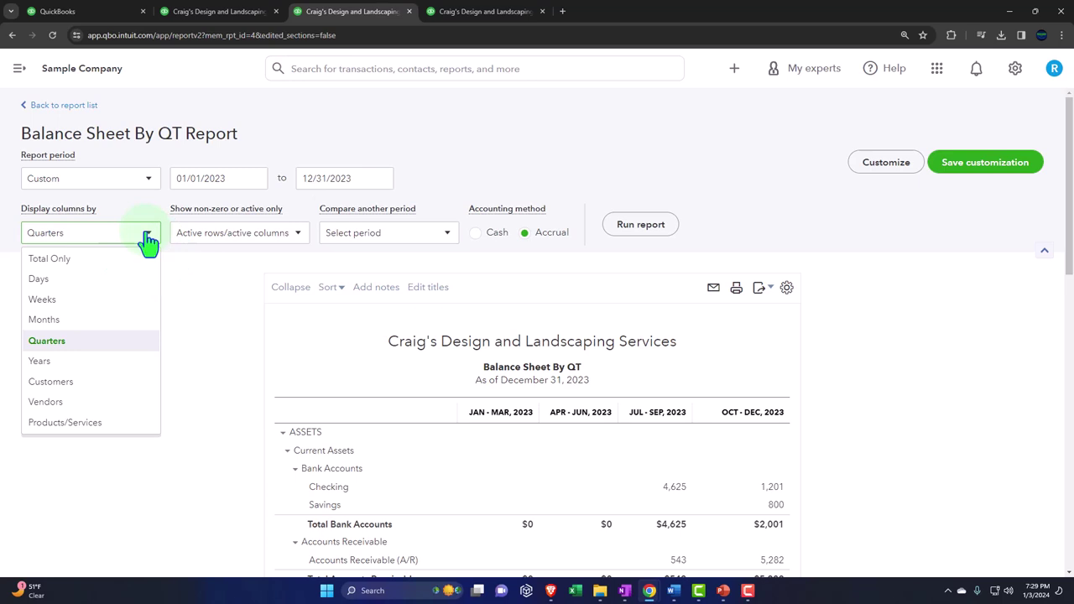
{"action": "left_click", "coordinate": [106, 259]}
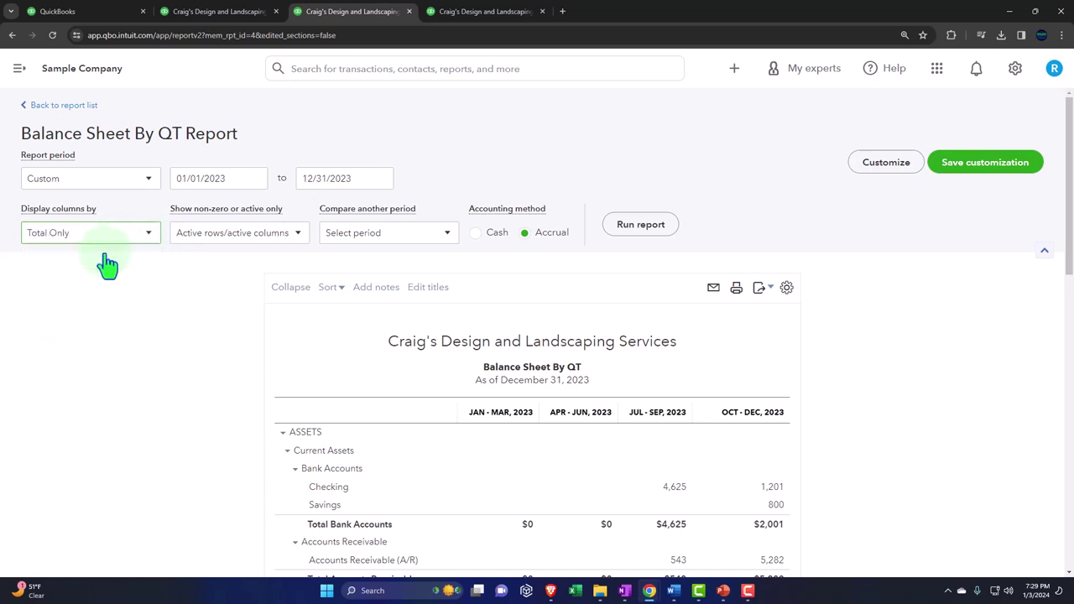
{"action": "left_click", "coordinate": [294, 239]}
{"action": "left_click", "coordinate": [369, 240]}
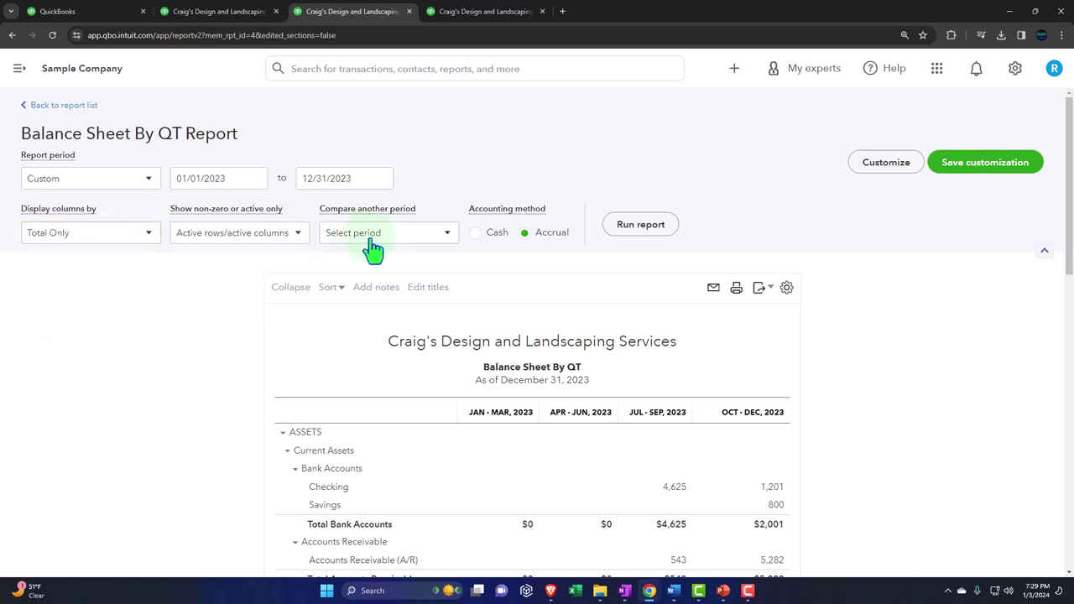
{"action": "left_click", "coordinate": [445, 248]}
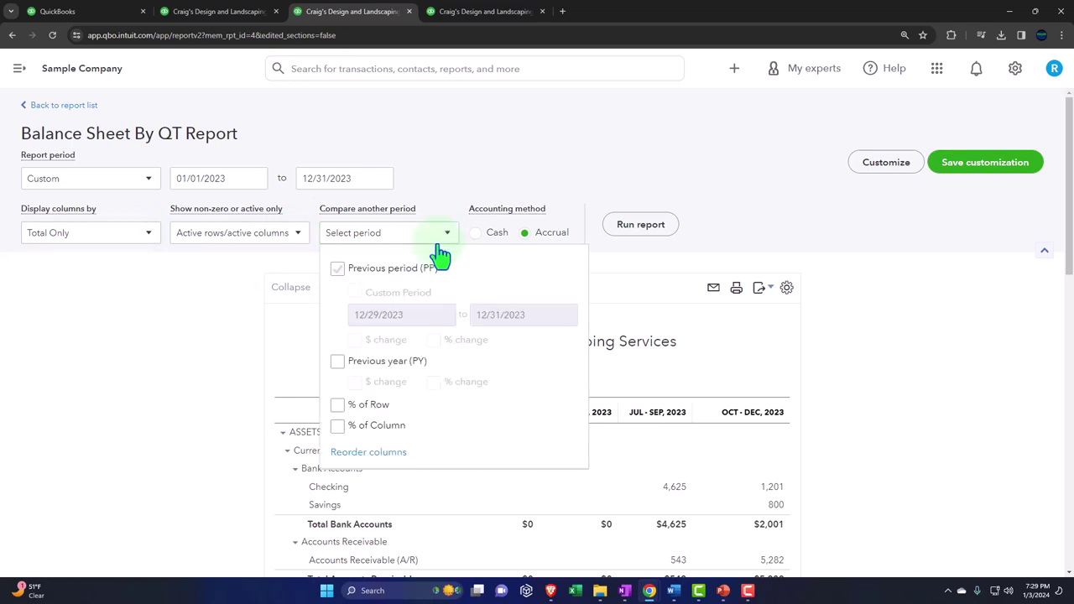
{"action": "left_click", "coordinate": [208, 333]}
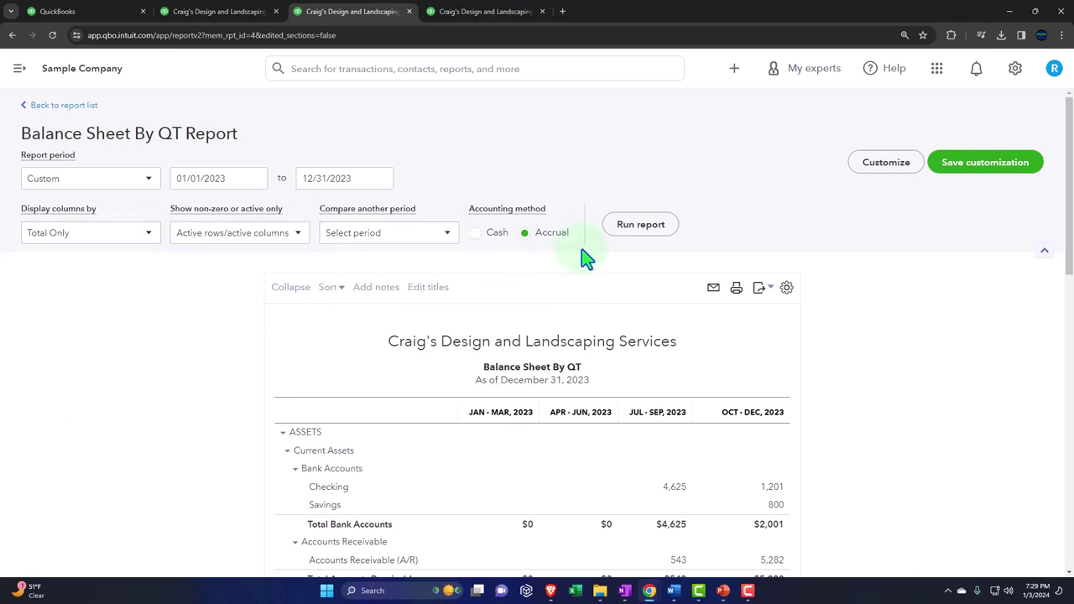
{"action": "left_click", "coordinate": [635, 228]}
{"action": "scroll", "coordinate": [395, 311], "scroll_direction": "down", "scroll_amount": 2}
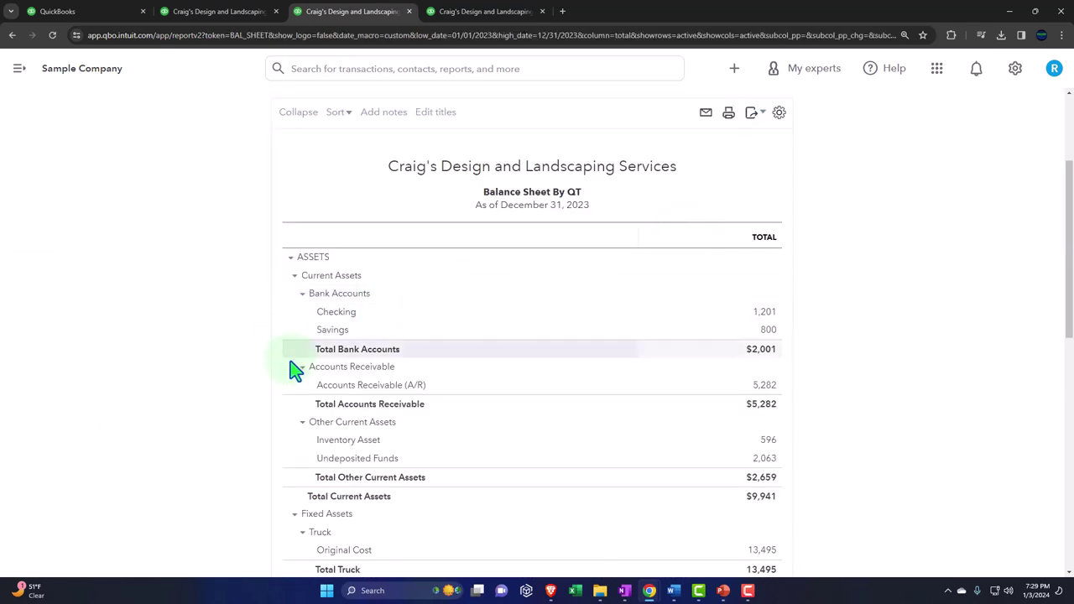
- Customize the Balance Sheet By QT report to show cents by disabling Without cents, run it and review the amounts
{"action": "scroll", "coordinate": [431, 383], "scroll_direction": "up", "scroll_amount": 2}
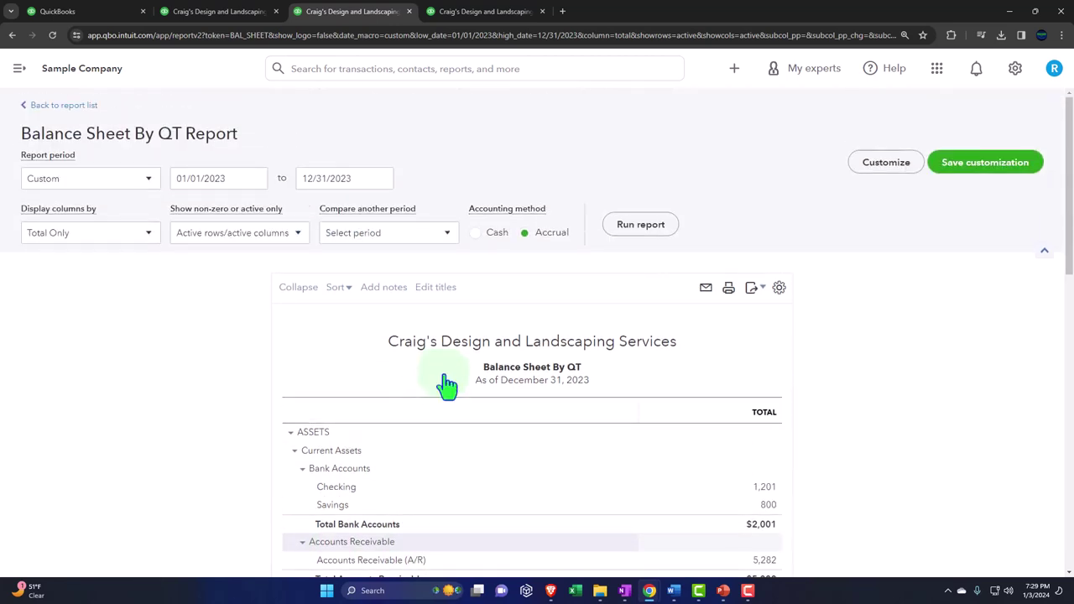
{"action": "left_click", "coordinate": [876, 165]}
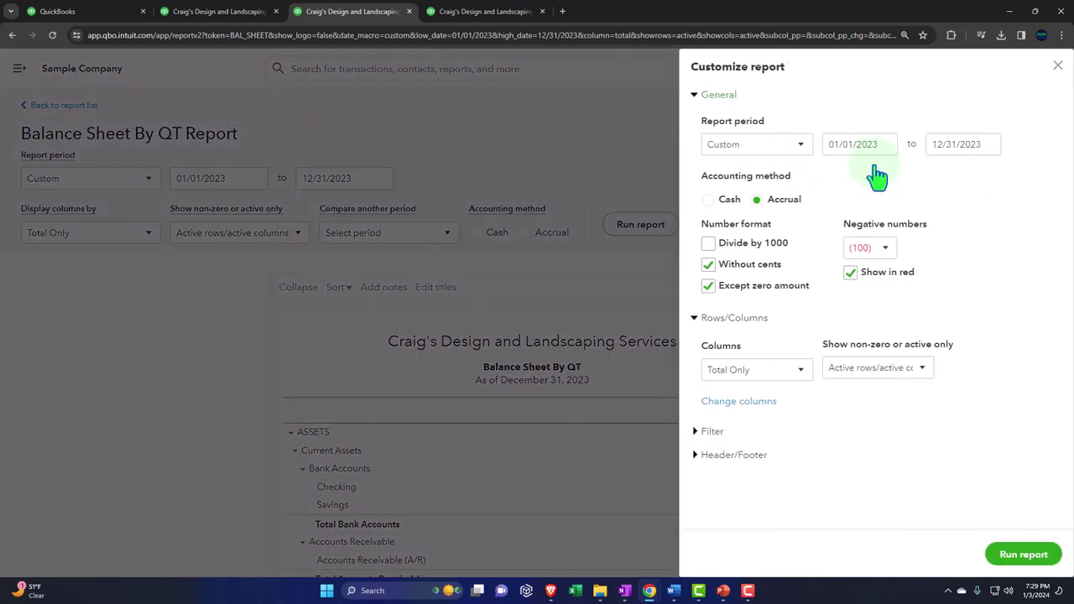
{"action": "left_click", "coordinate": [709, 265]}
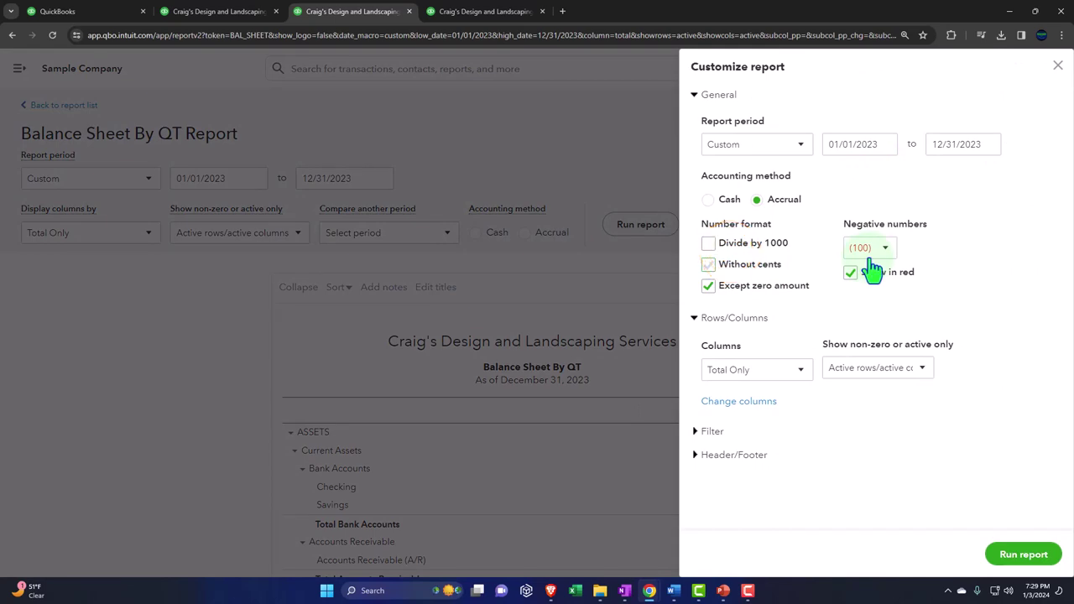
{"action": "left_click", "coordinate": [1015, 555]}
{"action": "scroll", "coordinate": [692, 419], "scroll_direction": "down", "scroll_amount": 15}
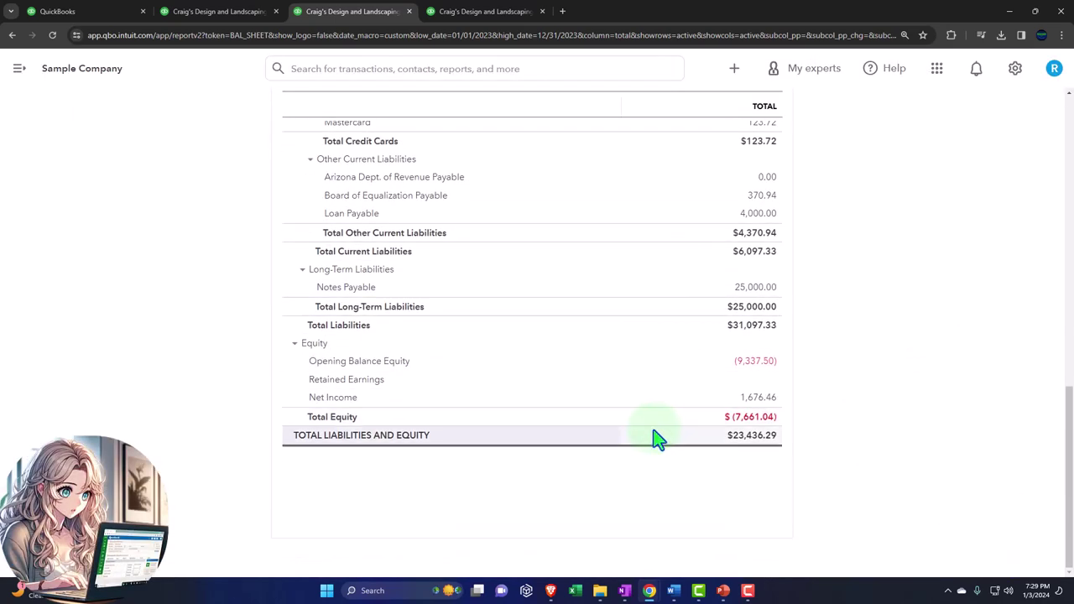
{"action": "scroll", "coordinate": [646, 457], "scroll_direction": "up", "scroll_amount": 15}
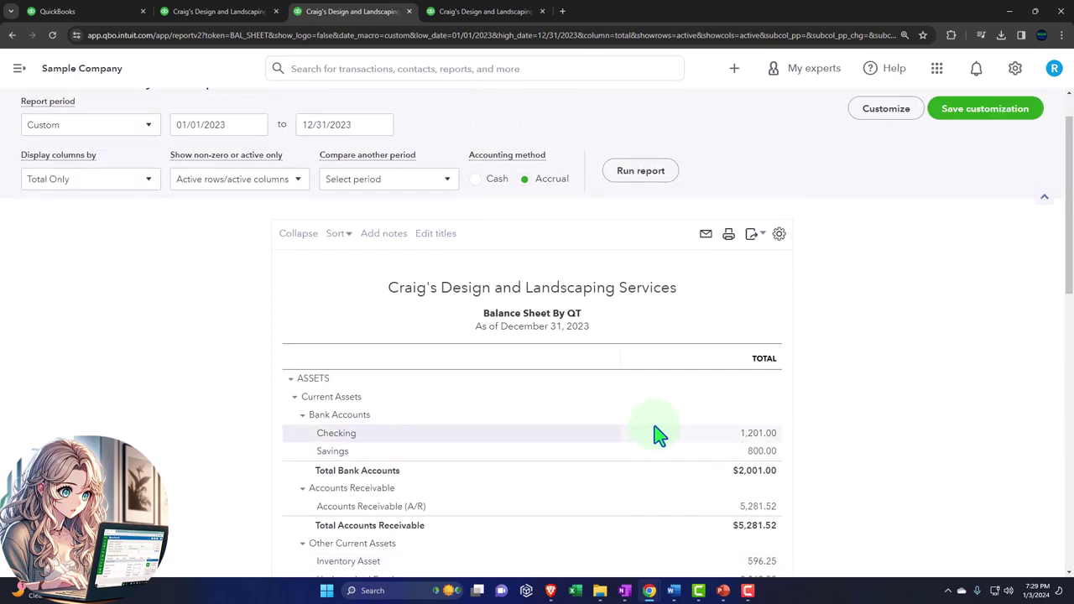
{"action": "scroll", "coordinate": [768, 357], "scroll_direction": "up", "scroll_amount": 1}
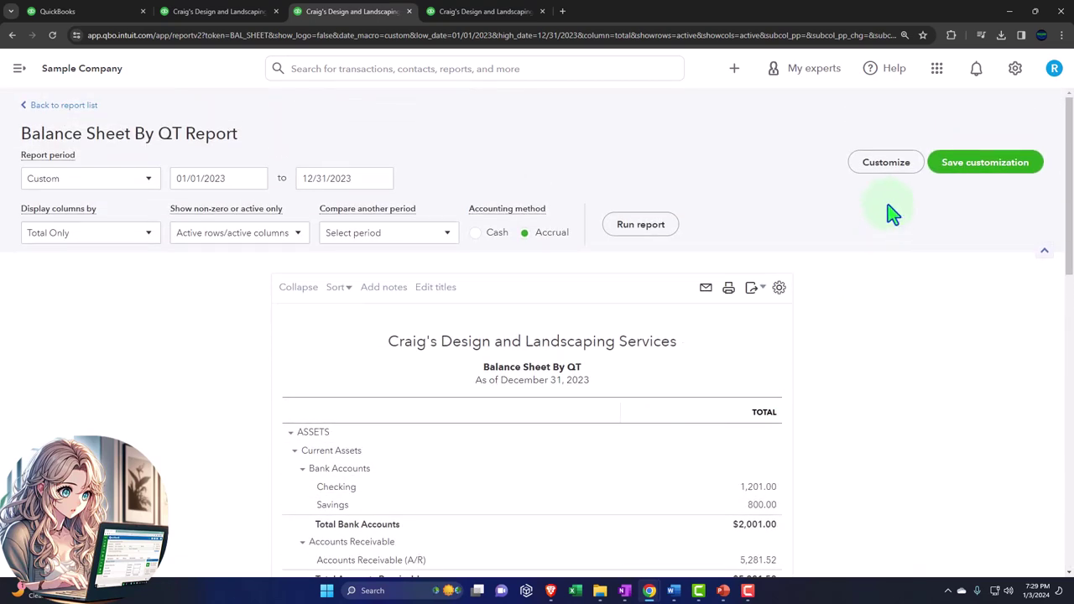
- Start saving the report customization under the custom report name Balance Sheet Int
{"action": "left_click", "coordinate": [977, 164]}
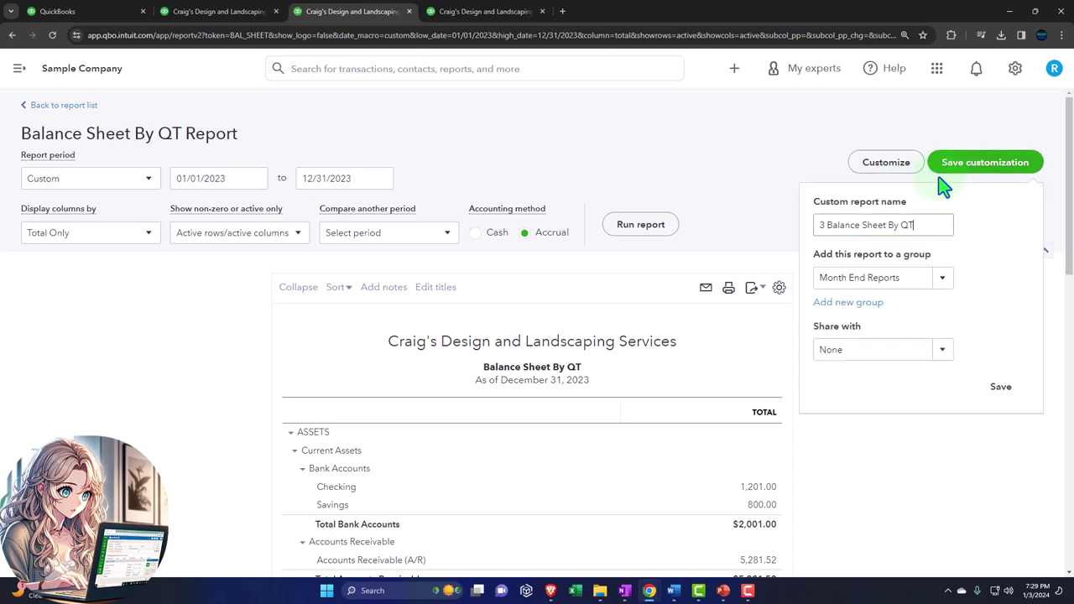
{"action": "left_click", "coordinate": [926, 228]}
{"action": "triple_click", "coordinate": [926, 227]}
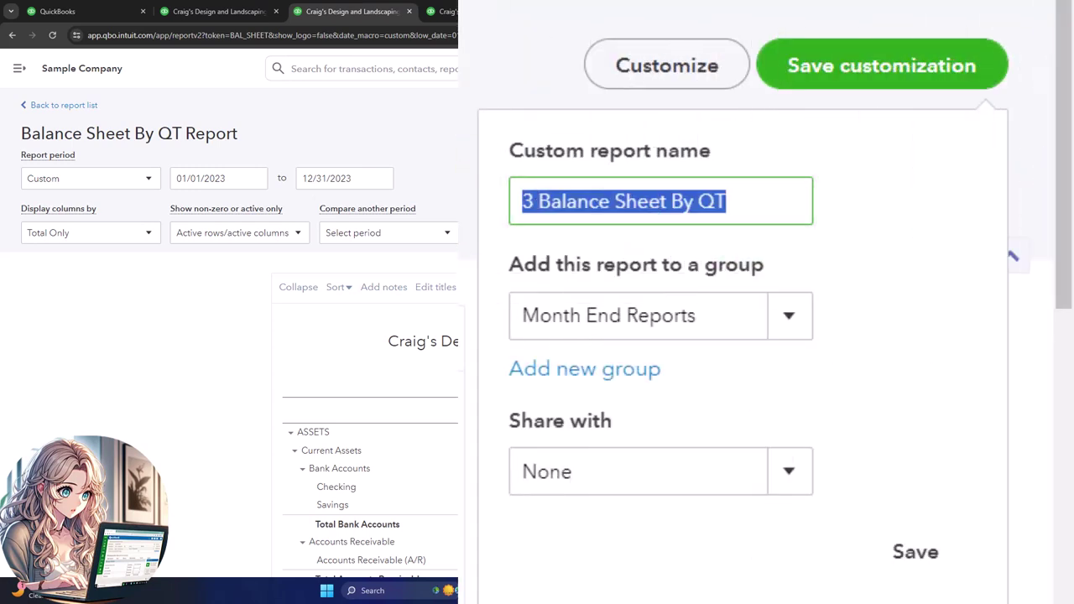
{"action": "type", "text": "Balnce"}
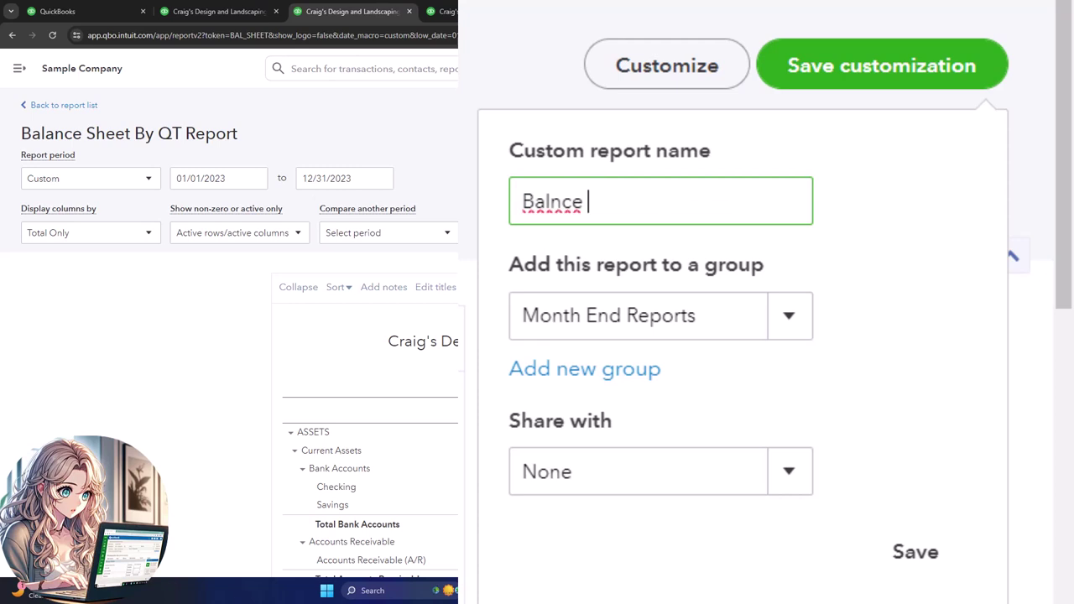
{"action": "key", "text": "BackSpace"}
{"action": "key", "text": "BackSpace"}
{"action": "type", "text": "ance She"}
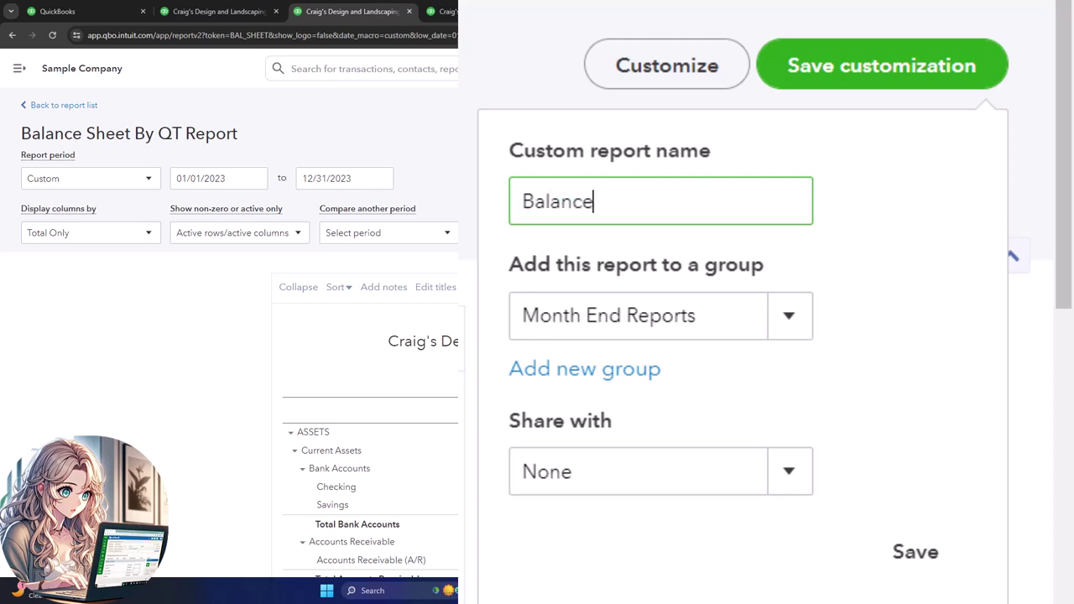
{"action": "type", "text": "e"}
{"action": "key", "text": "BackSpace"}
{"action": "key", "text": "BackSpace"}
{"action": "type", "text": "heet Int"}
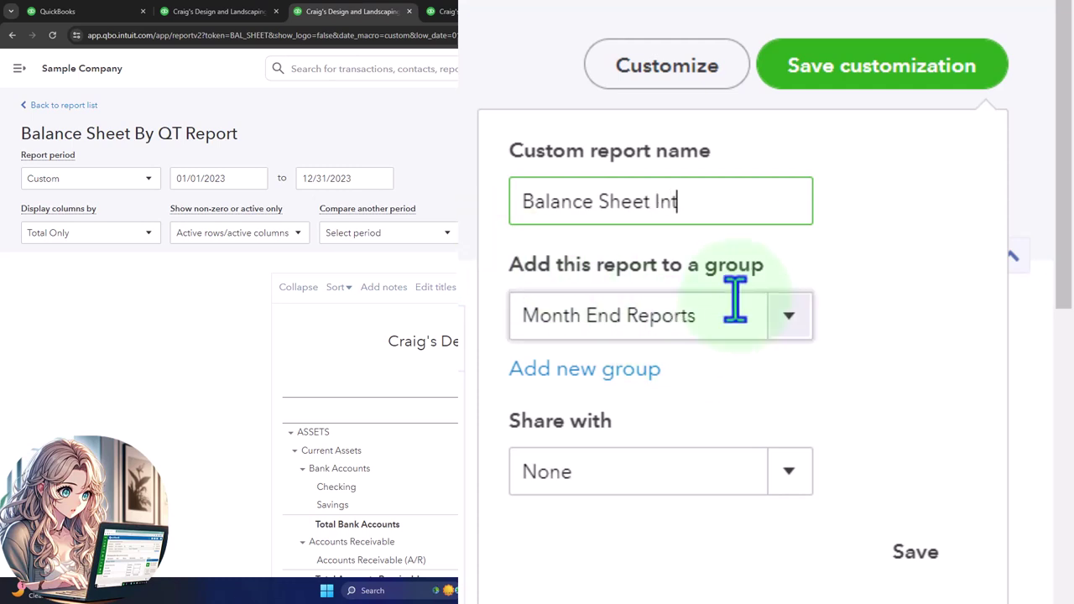
- Add a new group named Internal Reports for the custom report and save the customization in it
{"action": "left_click", "coordinate": [789, 317]}
{"action": "left_click", "coordinate": [789, 323]}
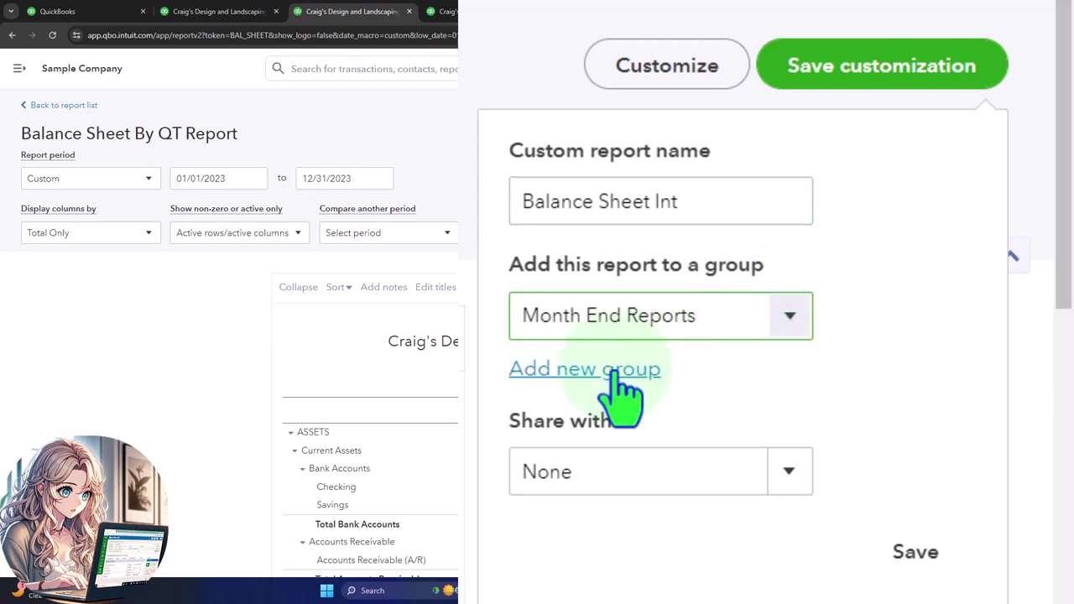
{"action": "left_click", "coordinate": [587, 376]}
{"action": "left_click", "coordinate": [593, 433]}
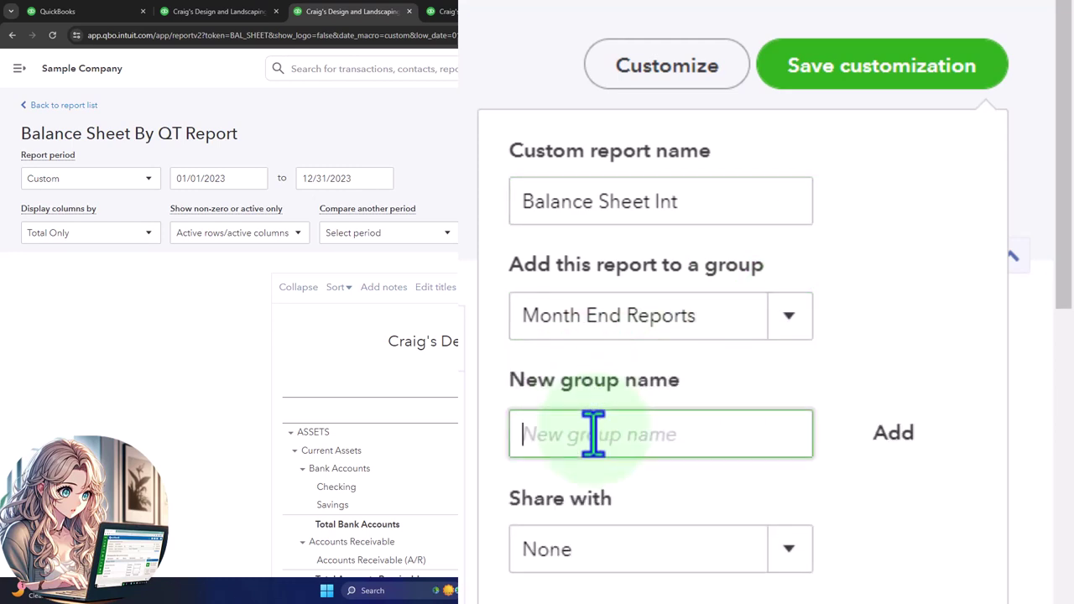
{"action": "type", "text": "In"}
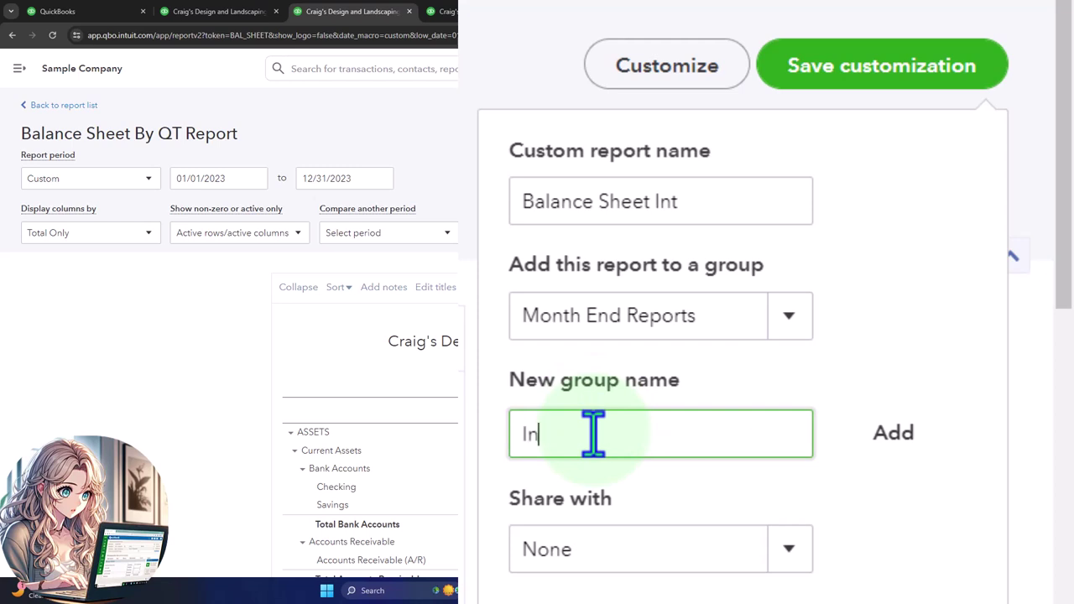
{"action": "type", "text": "ternal Re"}
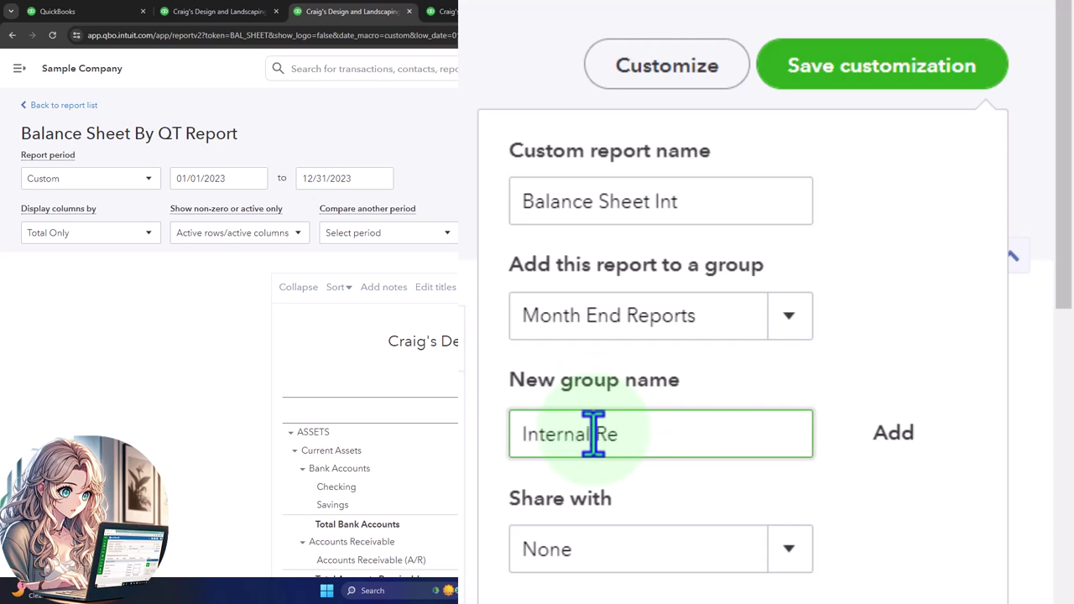
{"action": "type", "text": "ports"}
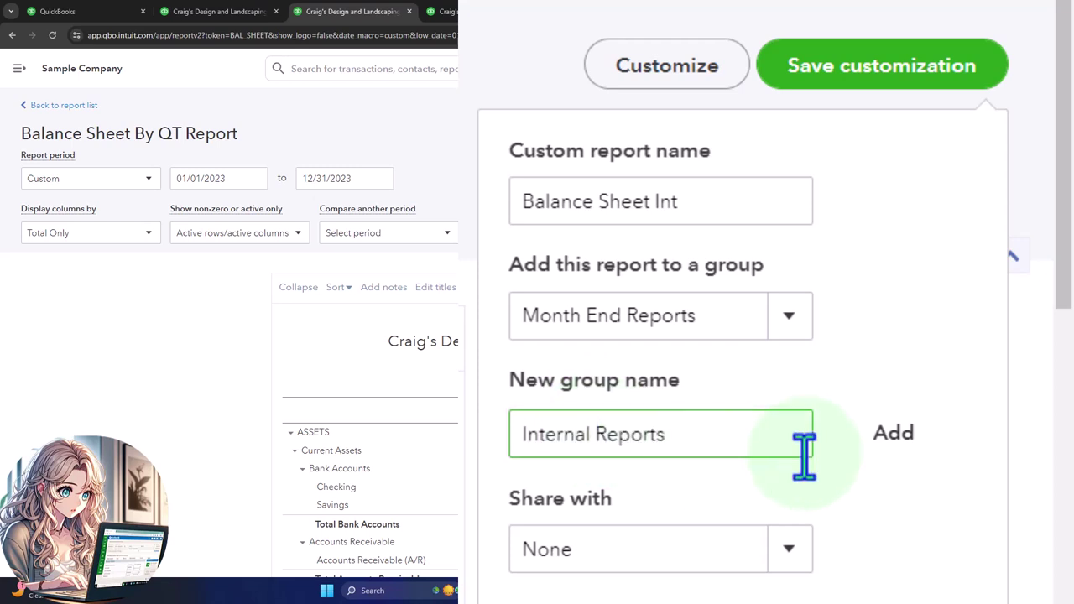
{"action": "left_click", "coordinate": [895, 453]}
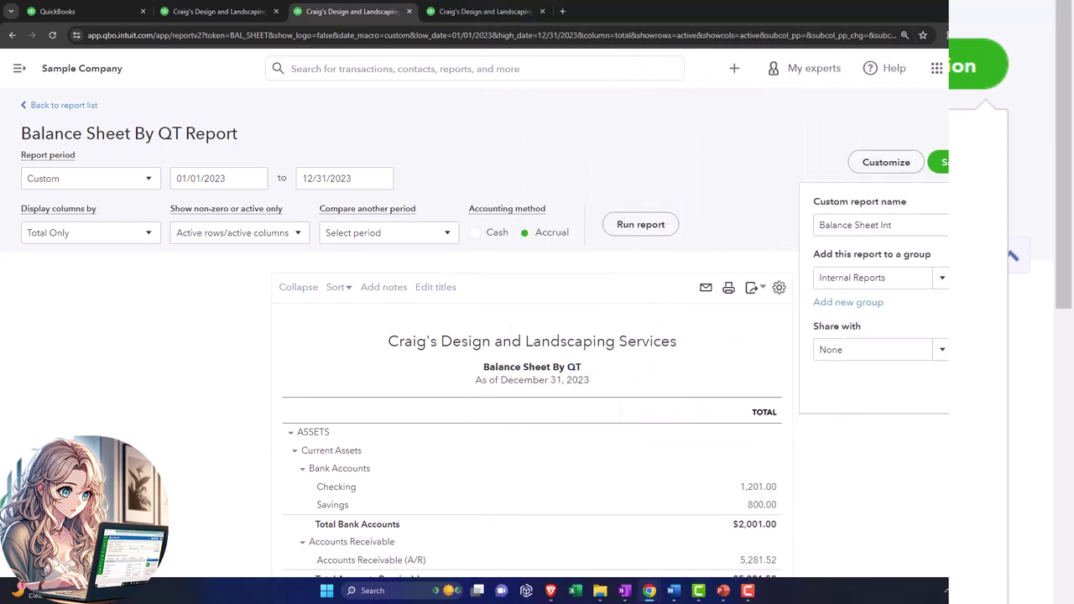
{"action": "left_click", "coordinate": [1000, 389]}
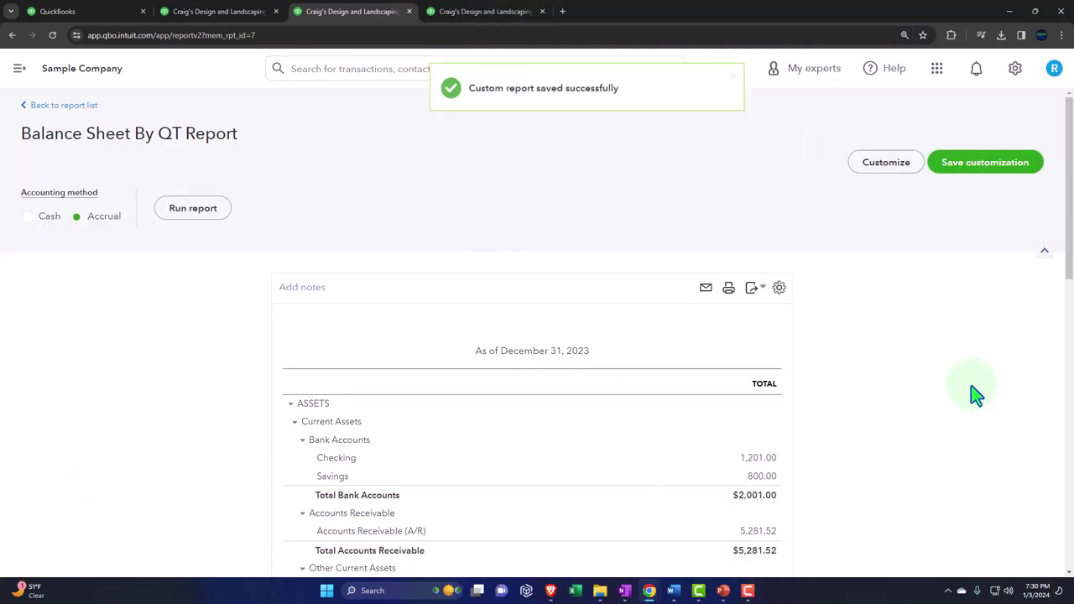
- Refresh the custom reports list in the first browser tab, collapse the navigation menu and check for the Internal Reports group
{"action": "left_click", "coordinate": [306, 195]}
{"action": "left_click", "coordinate": [98, 14]}
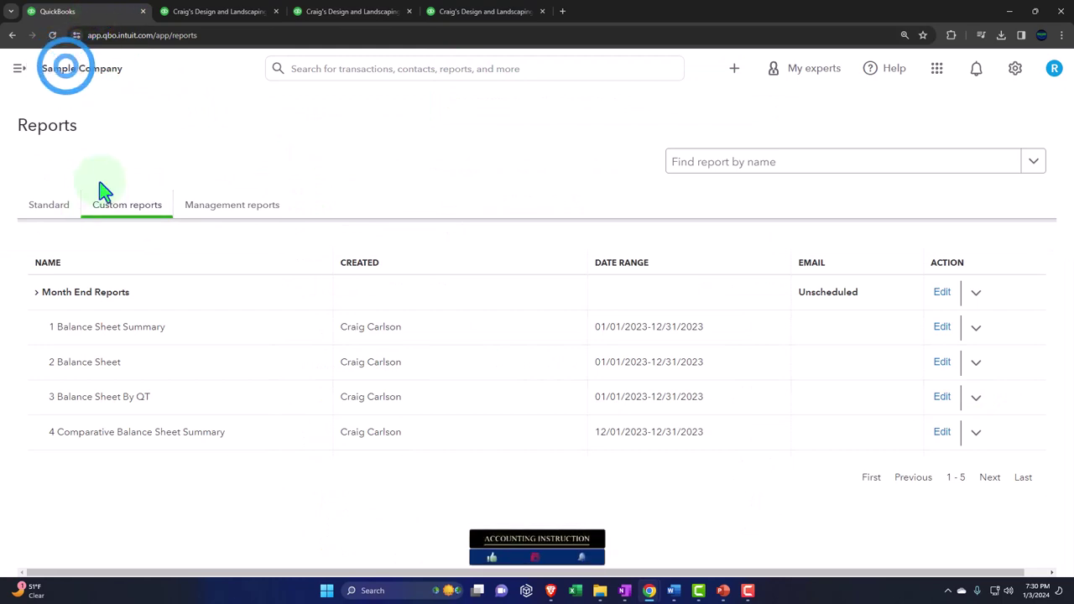
{"action": "left_click", "coordinate": [52, 35]}
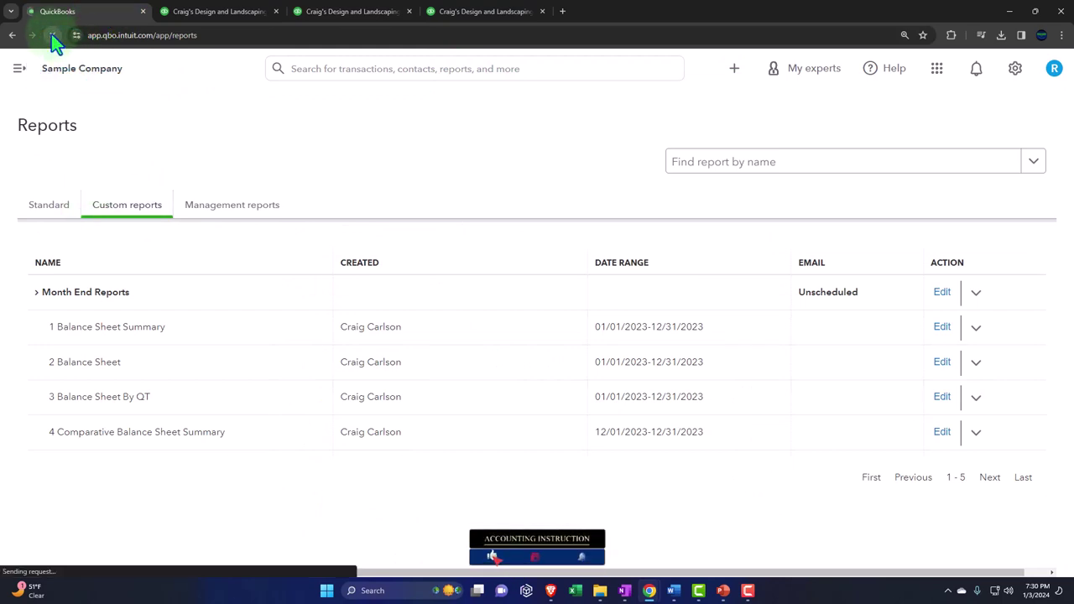
{"action": "mouse_move", "coordinate": [60, 300]}
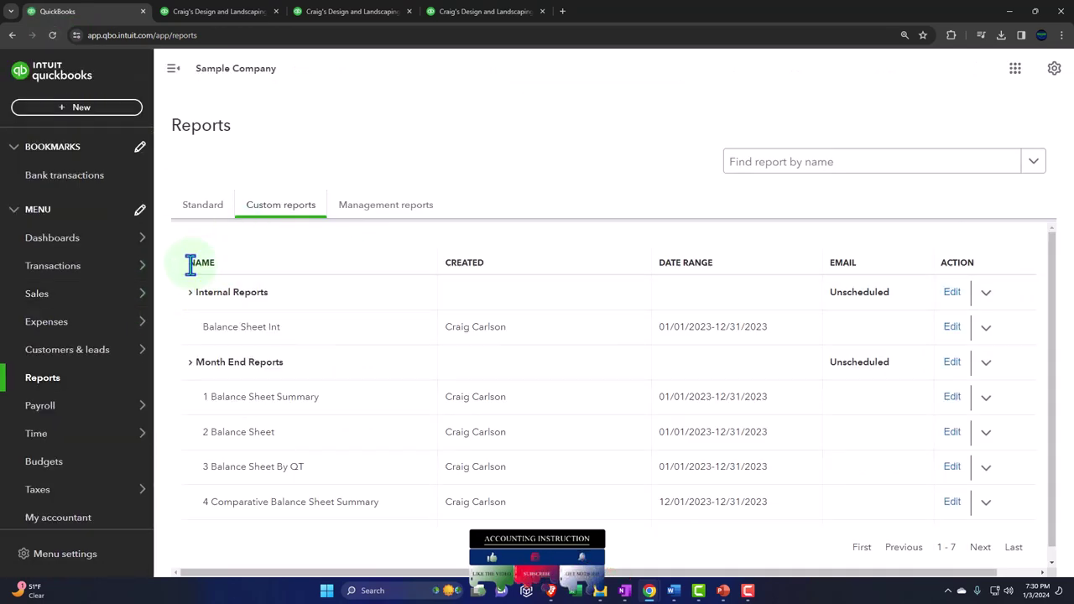
{"action": "left_click", "coordinate": [178, 71]}
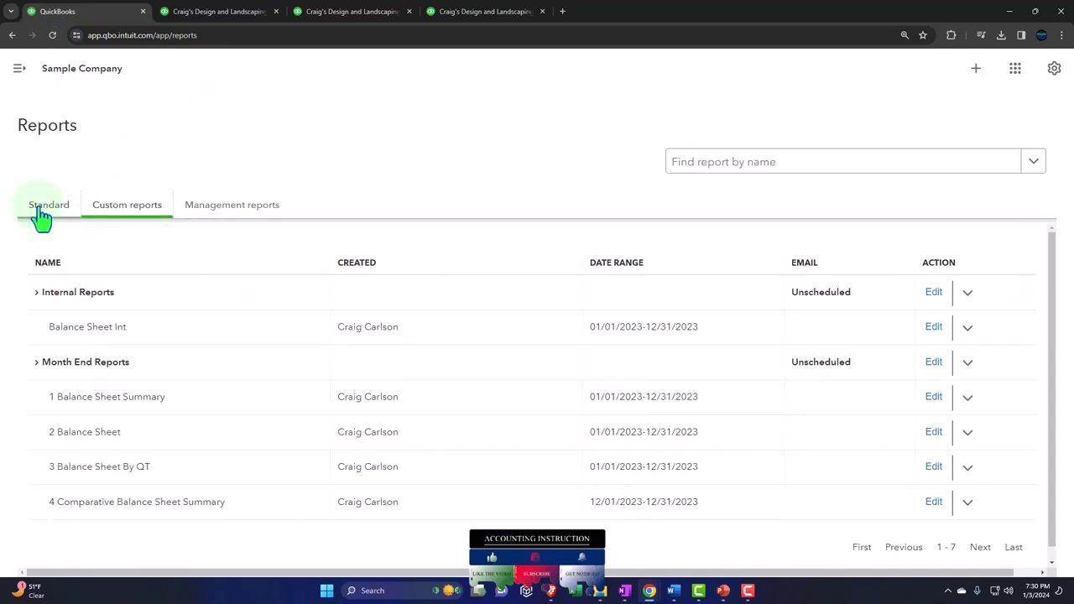
- Compare the standard reports list with the grouped custom reports, including Balance Sheet Int and the Month End Reports
{"action": "left_click", "coordinate": [42, 210]}
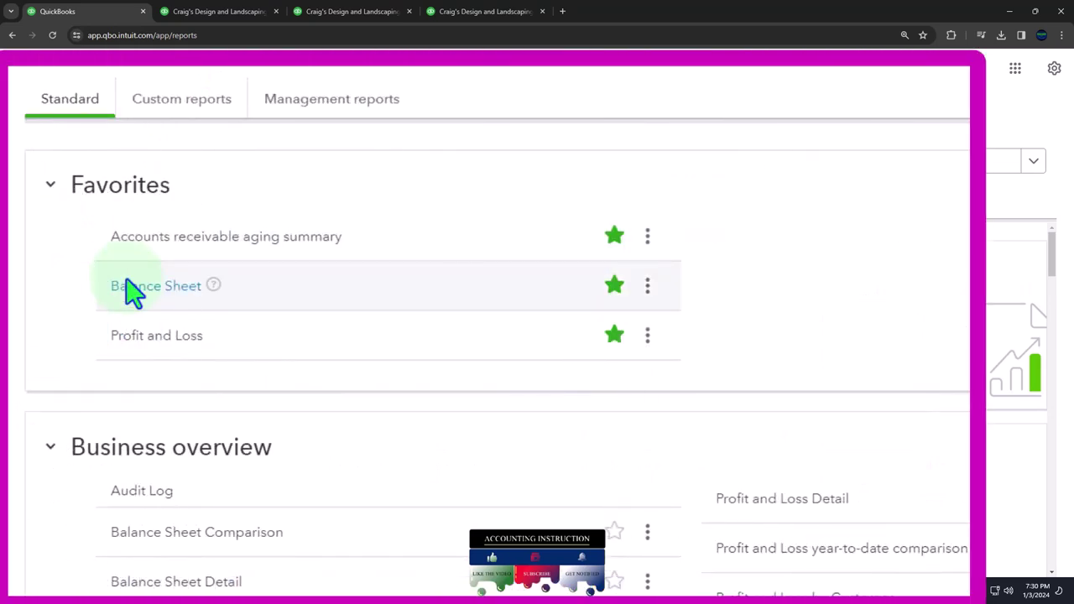
{"action": "left_click", "coordinate": [180, 108]}
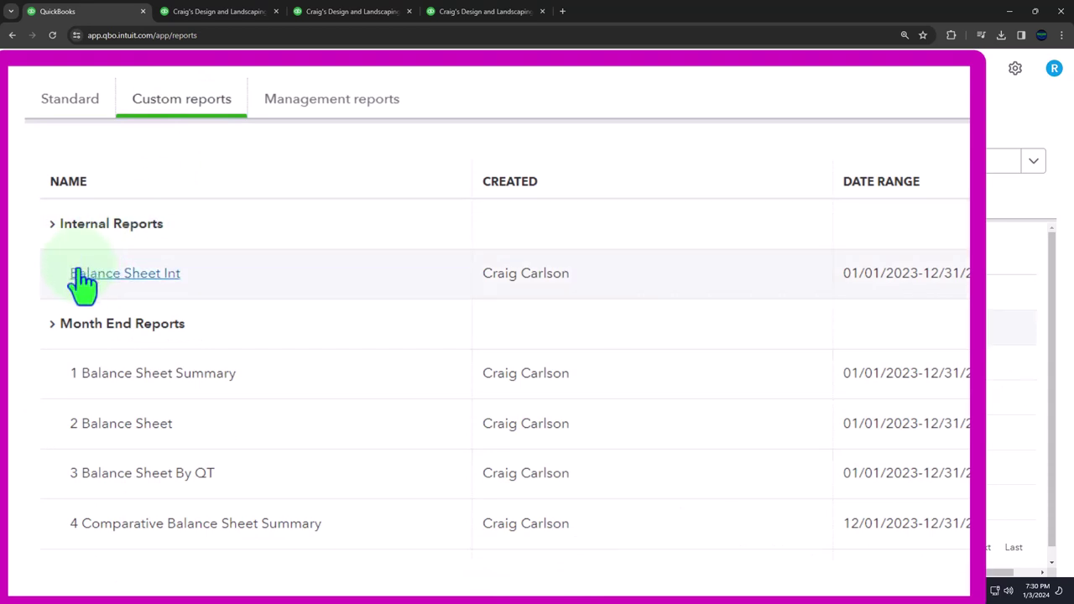
{"action": "left_click", "coordinate": [162, 278]}
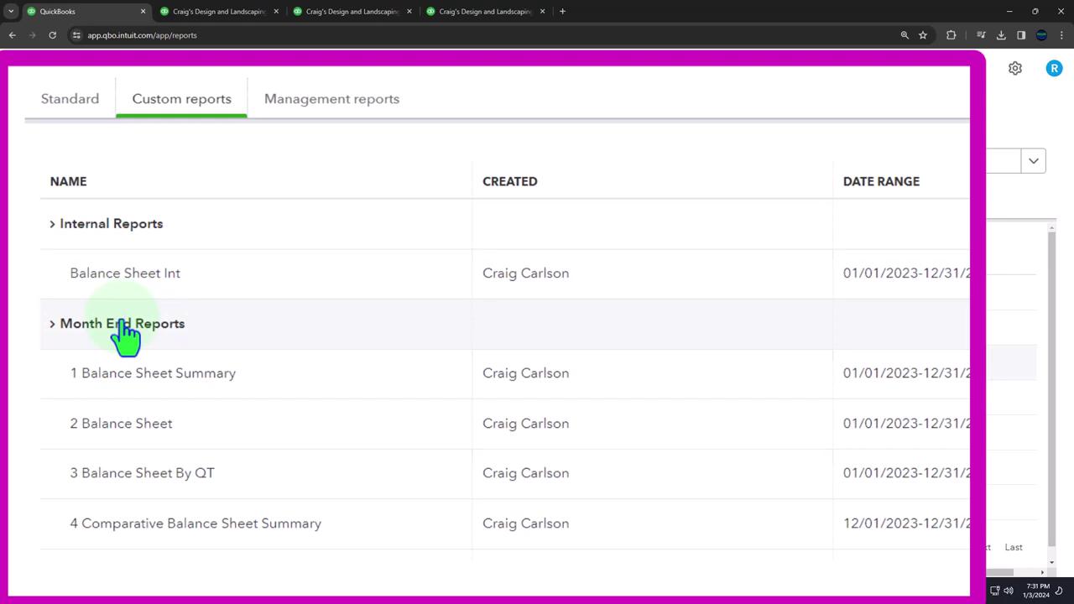
{"action": "left_click", "coordinate": [72, 388]}
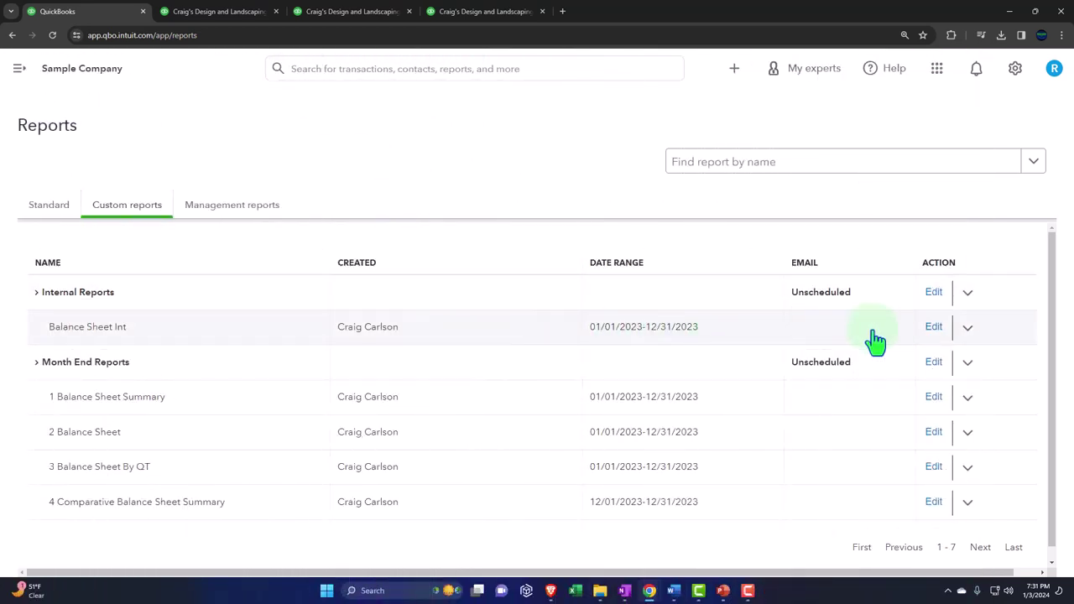
- Open the Internal Reports group for editing, examine its name and email schedule settings, and close it without saving
{"action": "left_click", "coordinate": [932, 304]}
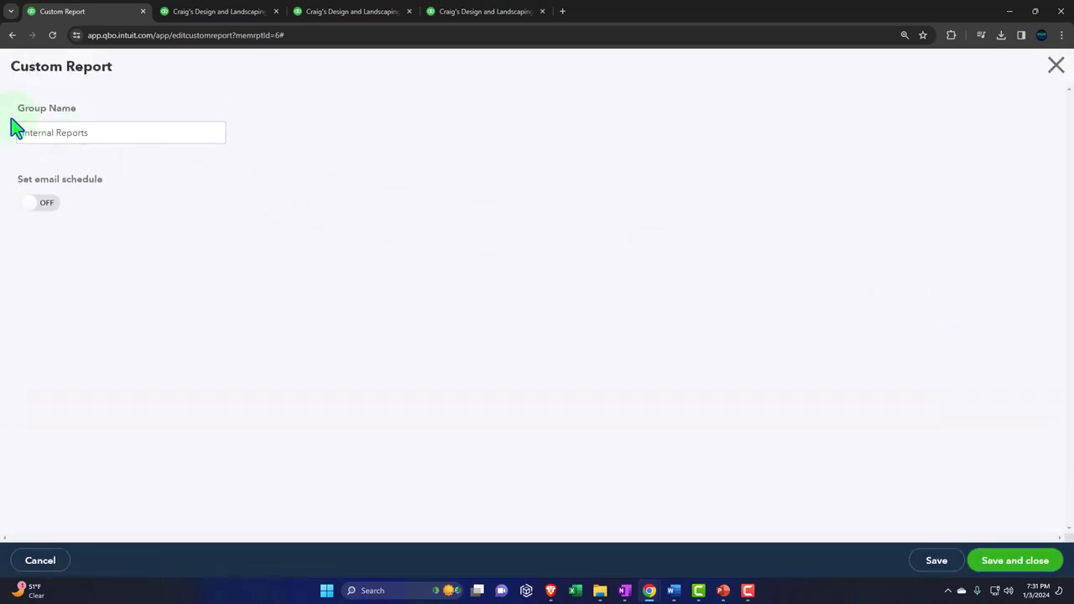
{"action": "left_click", "coordinate": [51, 193]}
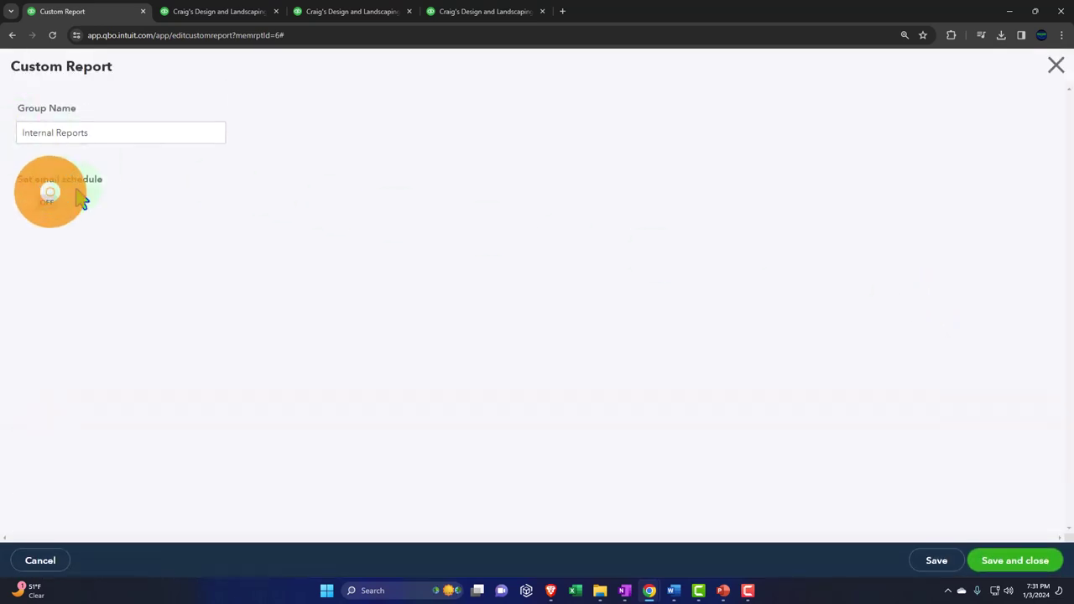
{"action": "left_click", "coordinate": [1056, 67]}
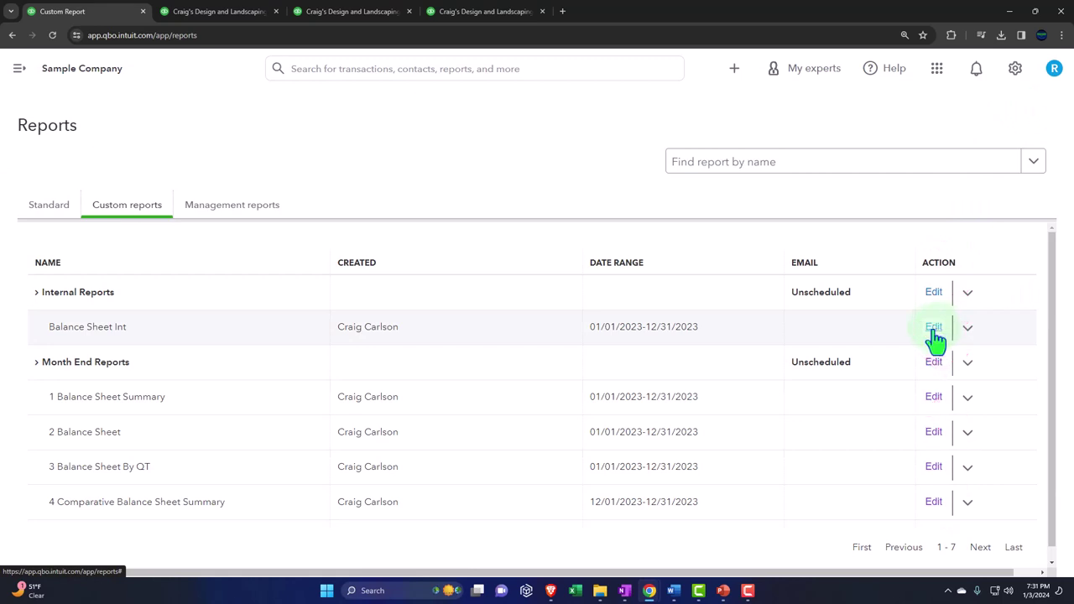
- Open Balance Sheet Int for editing, examine its available groups with Internal Reports kept selected, and close it without saving
{"action": "left_click", "coordinate": [933, 329]}
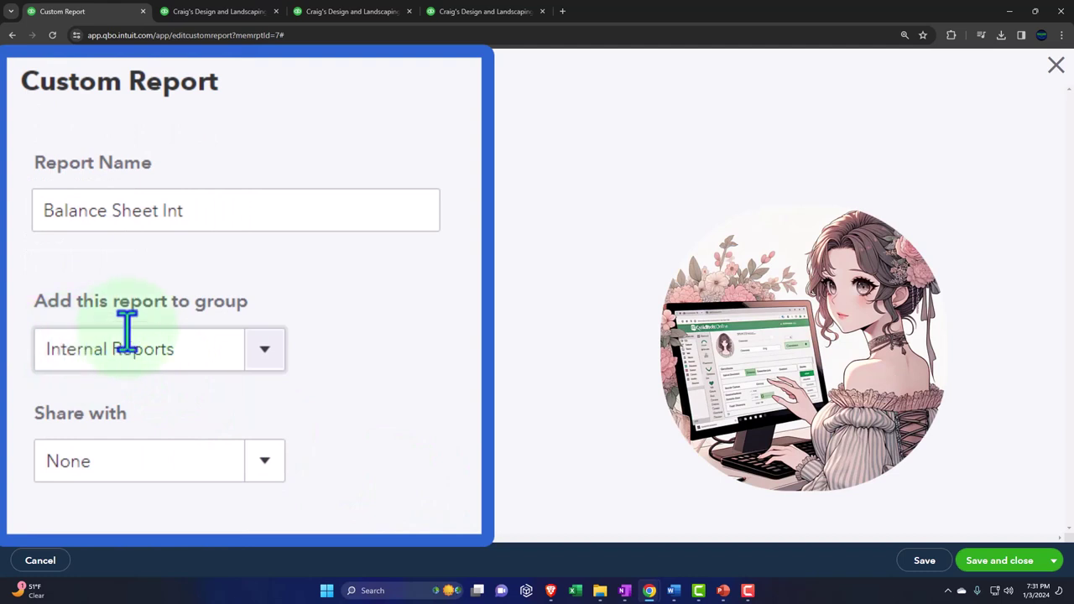
{"action": "left_click", "coordinate": [259, 362]}
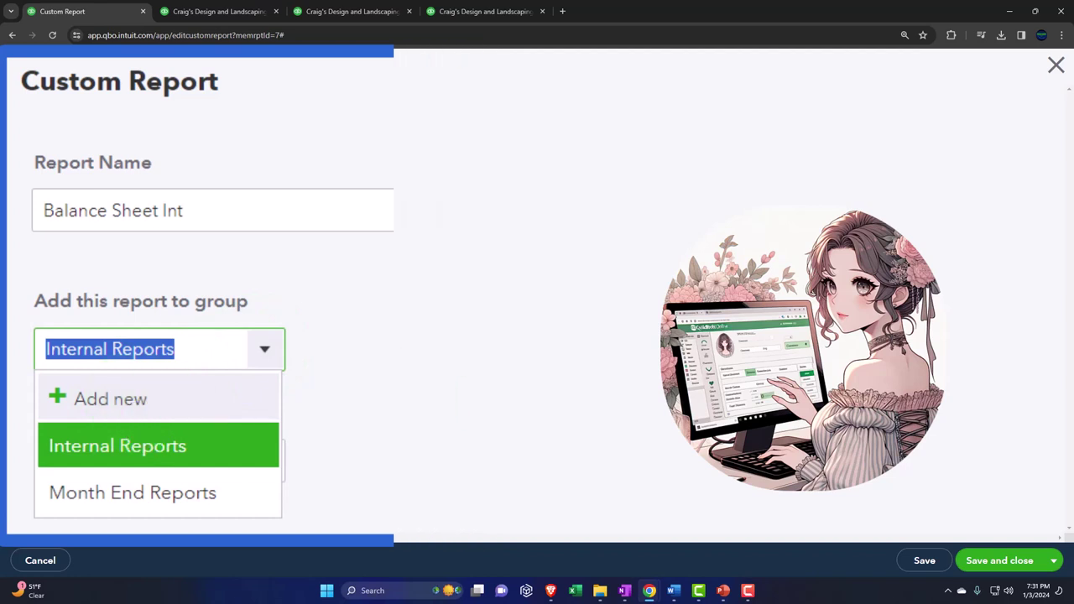
{"action": "left_click", "coordinate": [118, 446]}
{"action": "left_click", "coordinate": [1055, 67]}
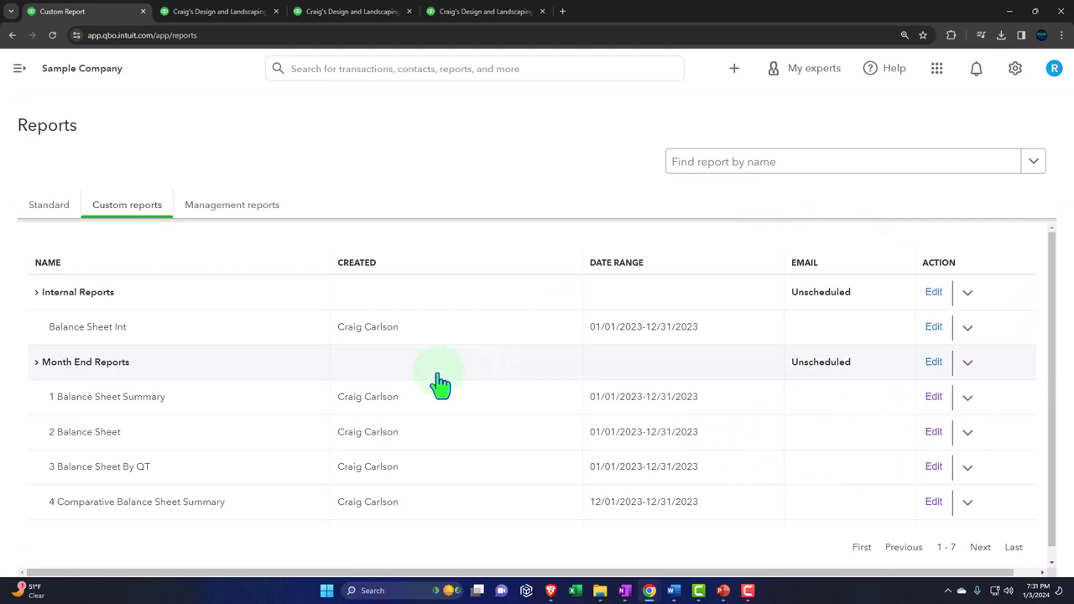
- View the management reports list and the export options of the balance sheet report in the third browser tab
{"action": "left_click", "coordinate": [240, 211]}
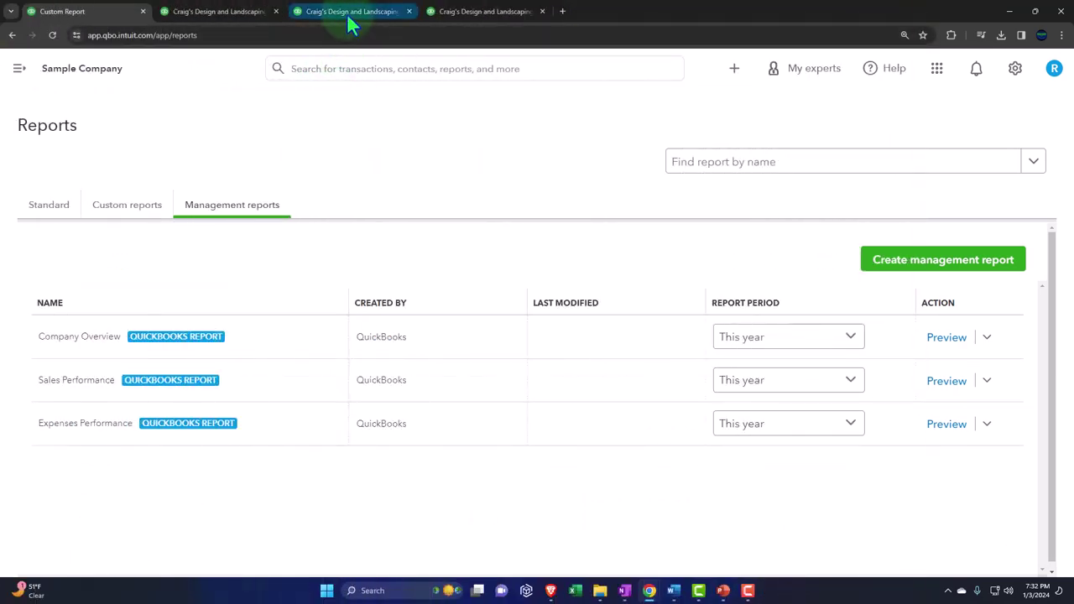
{"action": "left_click", "coordinate": [349, 12]}
{"action": "scroll", "coordinate": [666, 290], "scroll_direction": "up", "scroll_amount": 2}
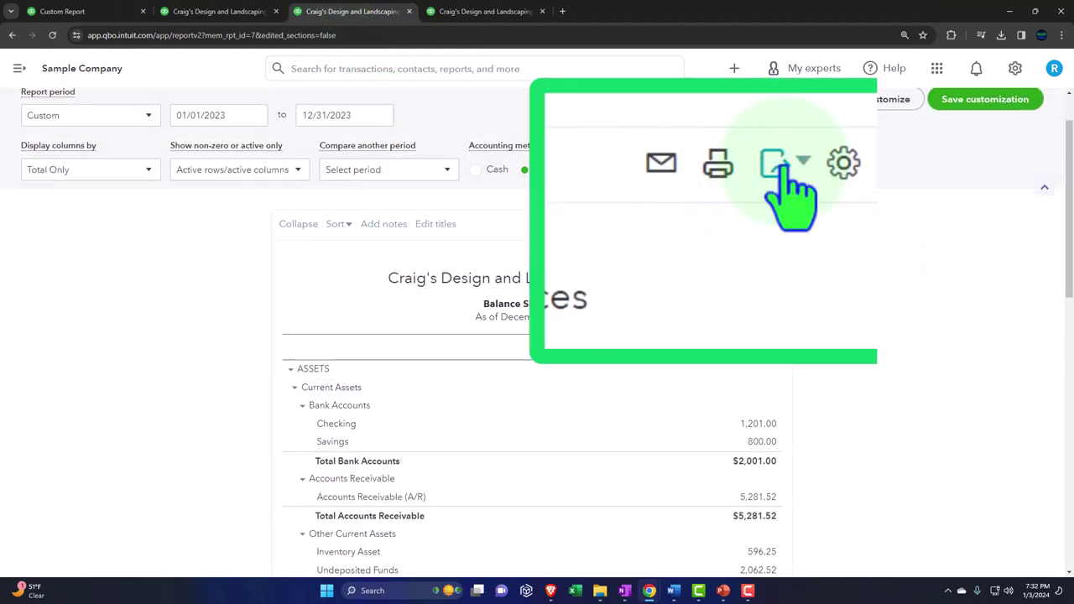
{"action": "left_click", "coordinate": [751, 223]}
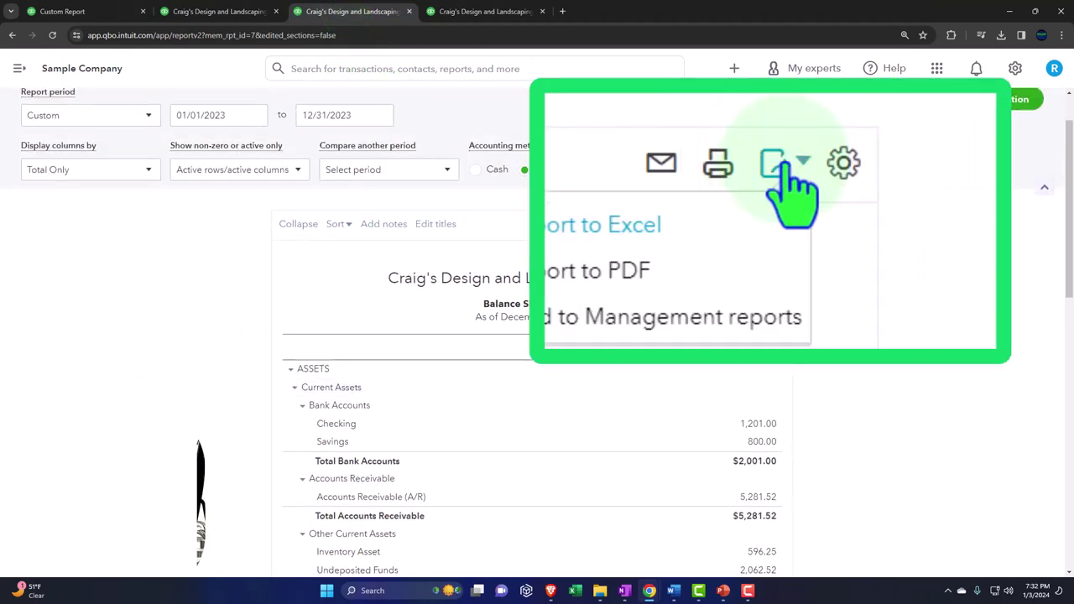